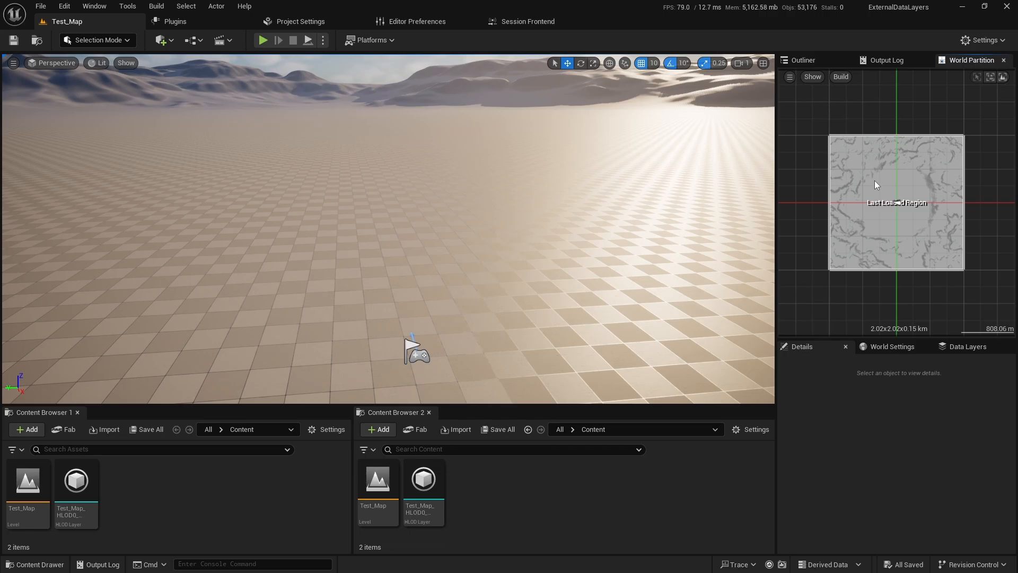
- Show the Data Layers outliner and resize the layout to give it and the World Partition map more room
right_click_drag(891, 225, 869, 259)
scroll(876, 255, "up", 1)
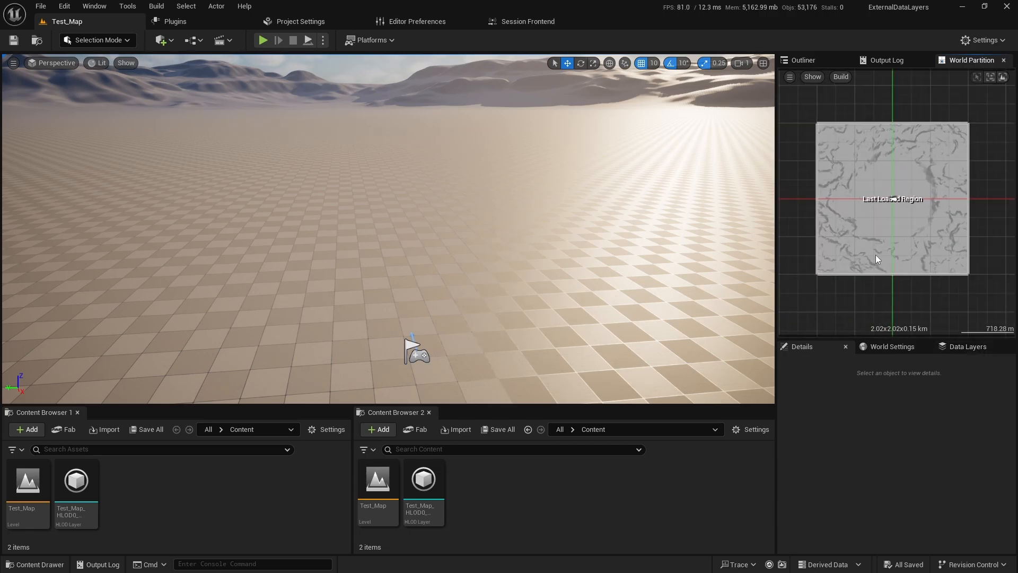
left_click_drag(835, 338, 813, 382)
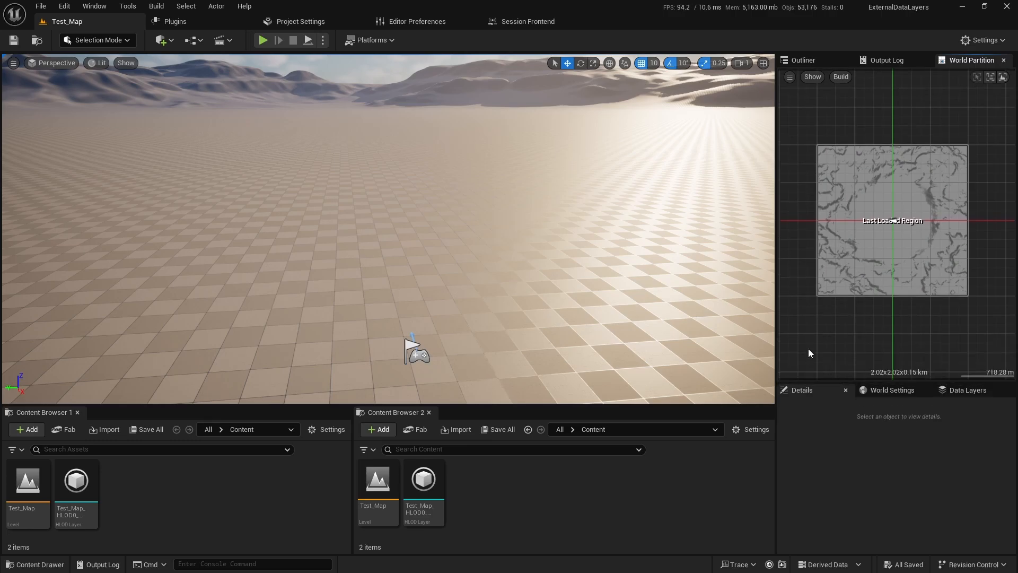
left_click_drag(776, 305, 754, 304)
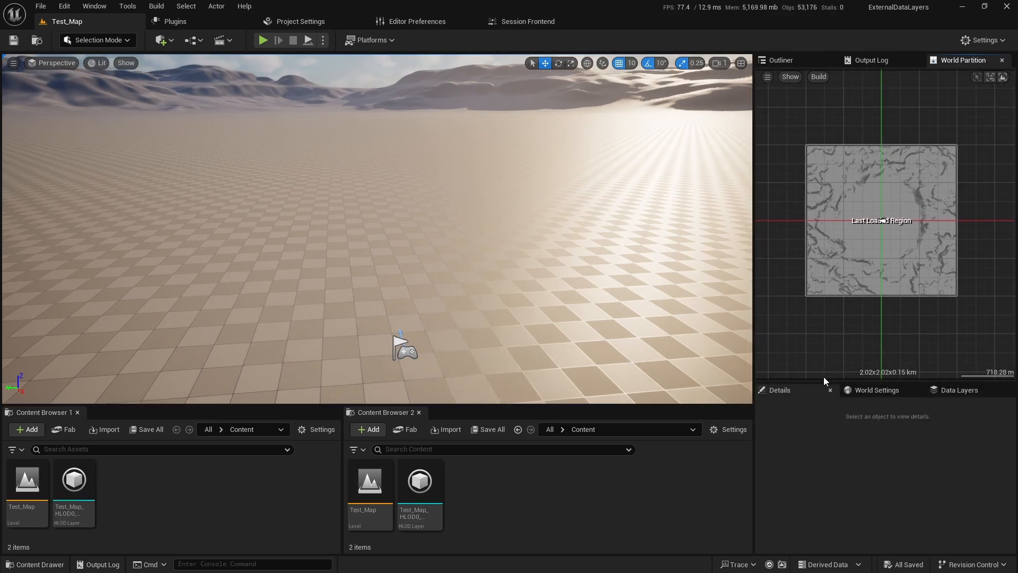
left_click(958, 390)
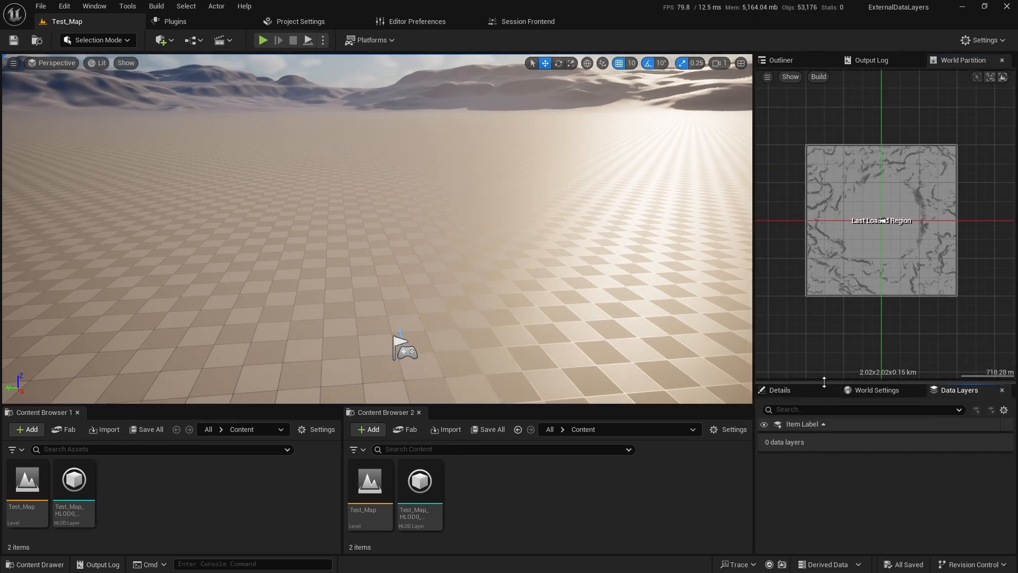
left_click_drag(822, 382, 822, 276)
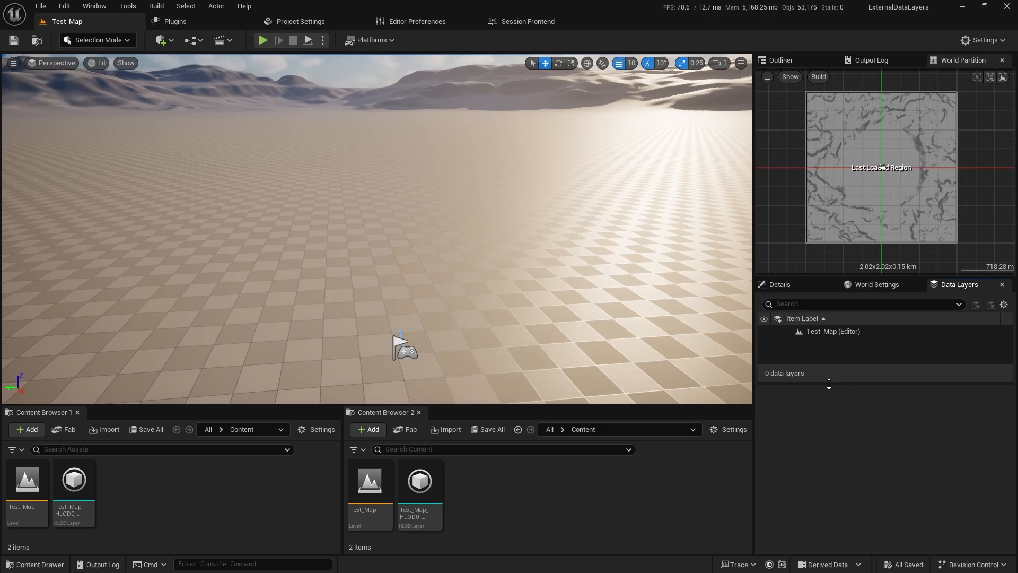
left_click_drag(830, 381, 837, 427)
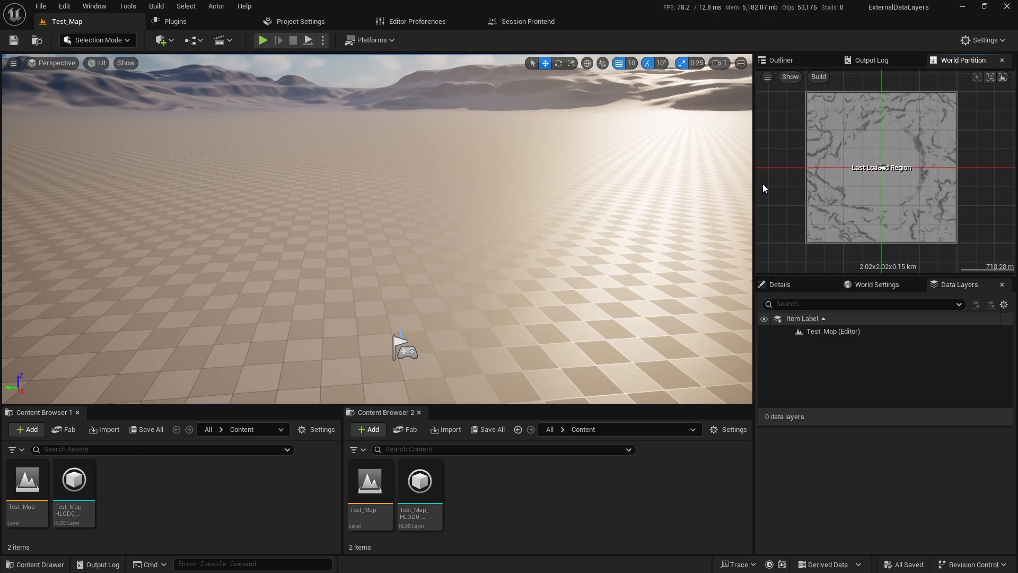
left_click_drag(754, 183, 723, 180)
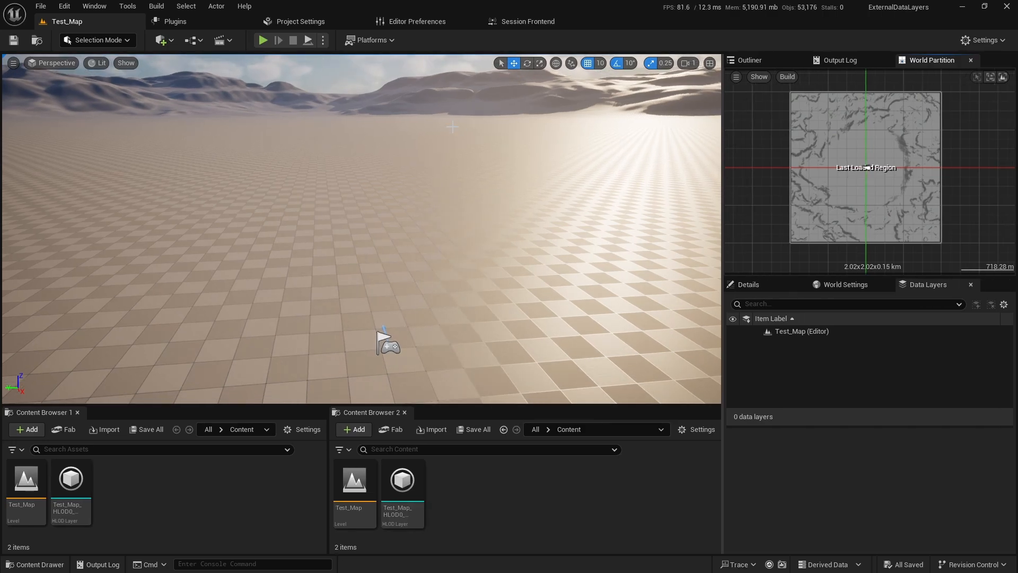
left_click(127, 6)
left_click(186, 482)
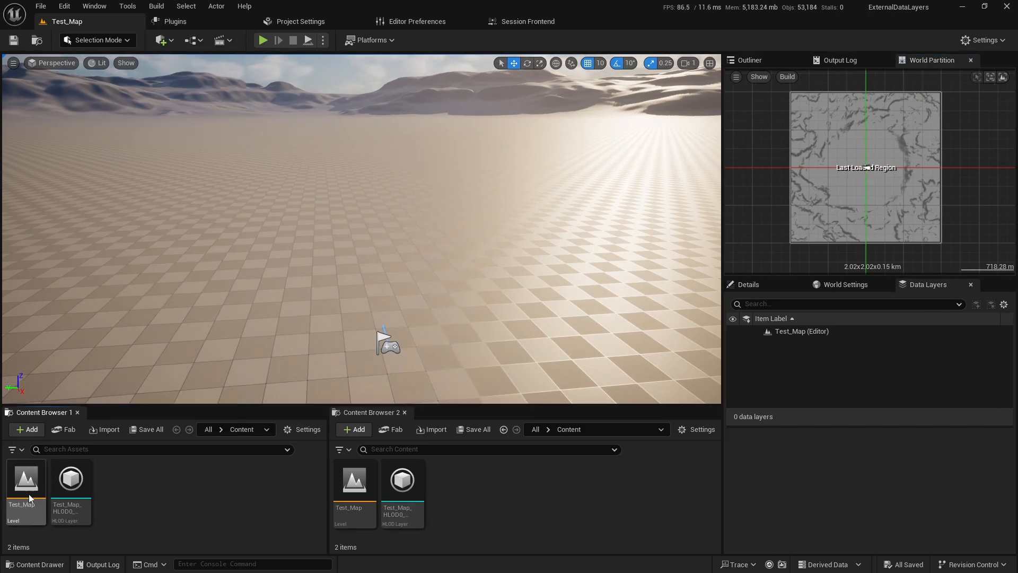
right_click(29, 494)
left_click(267, 525)
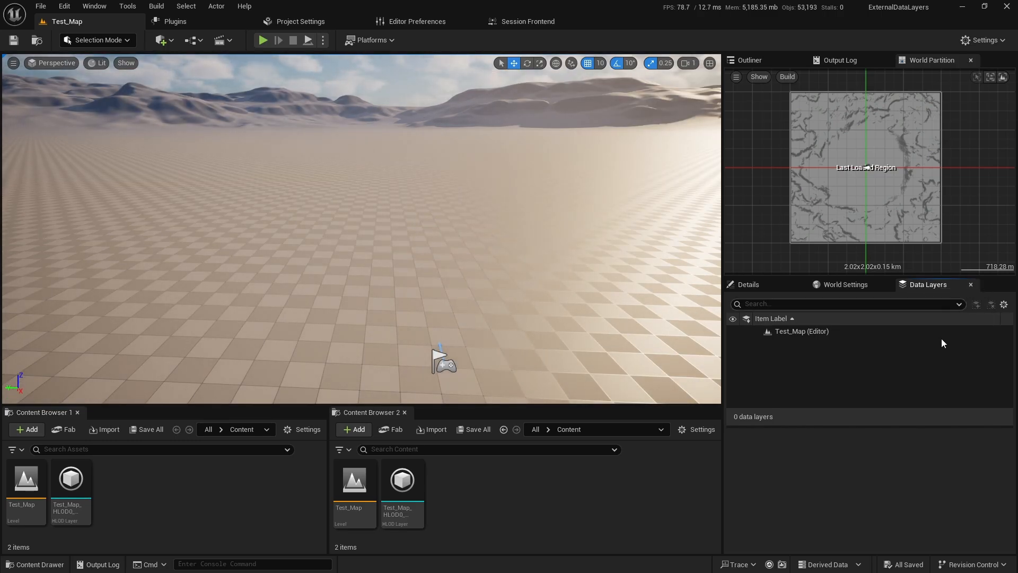
- Bring up World Partition's Data Layers Outliner
left_click(103, 7)
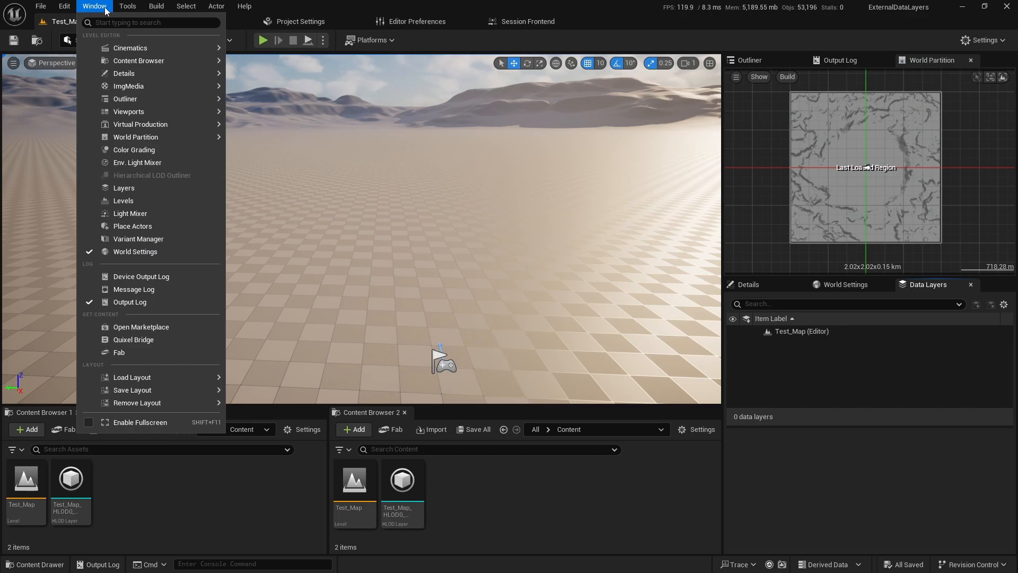
mouse_move(199, 137)
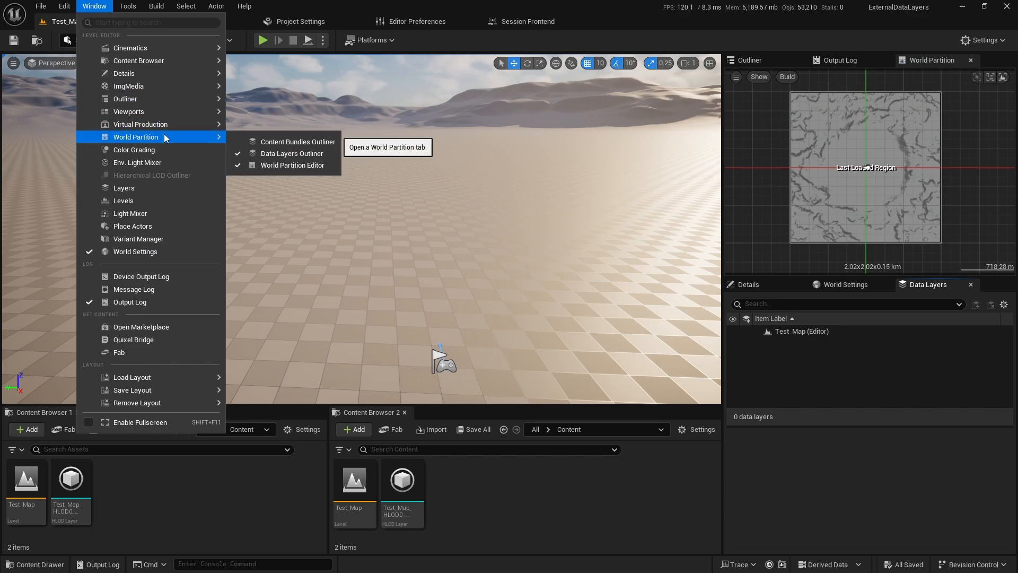
left_click(299, 156)
- Create a Data Layer asset named Example1 in the Content folder
right_click(507, 500)
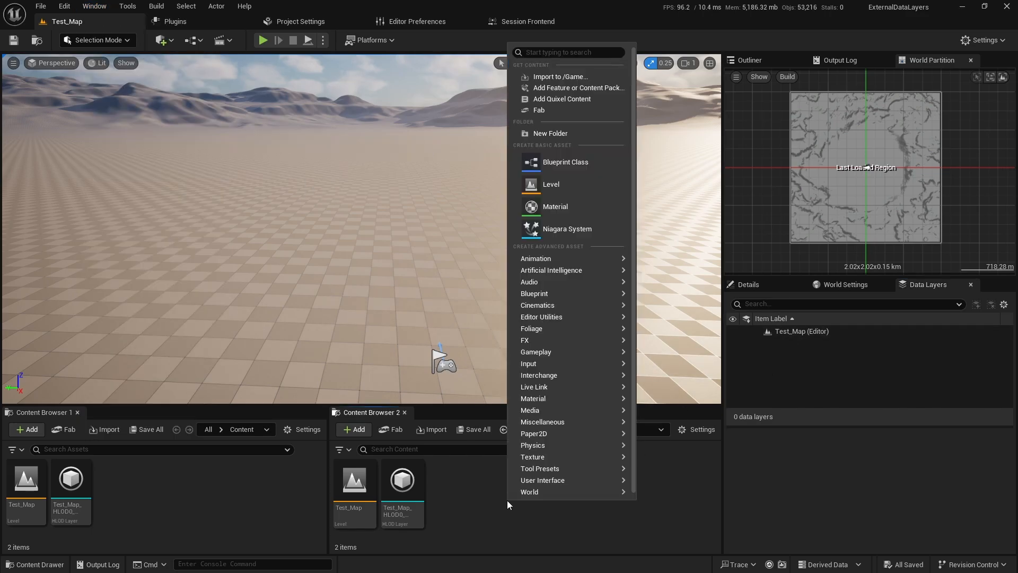
mouse_move(576, 477)
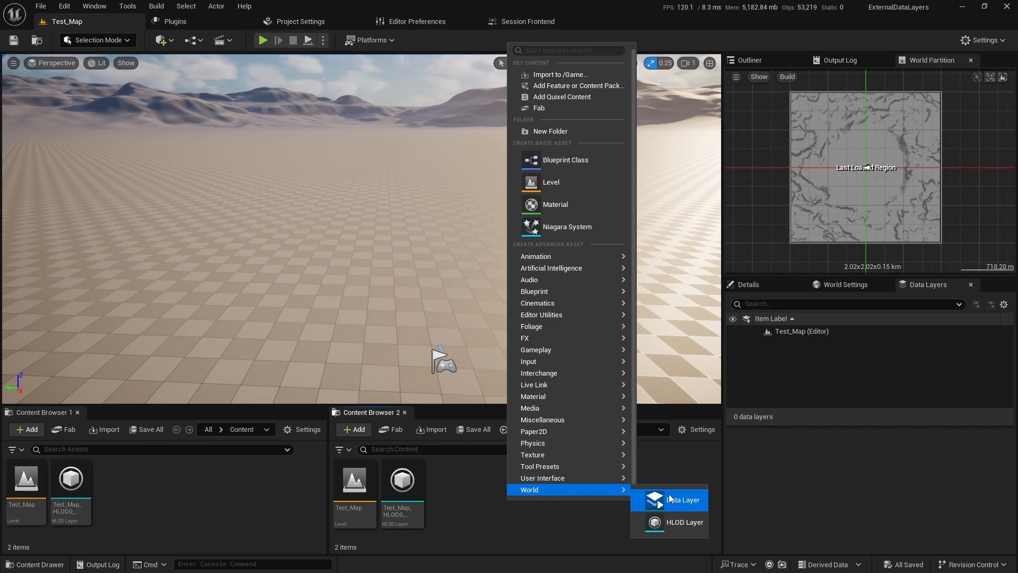
left_click(674, 499)
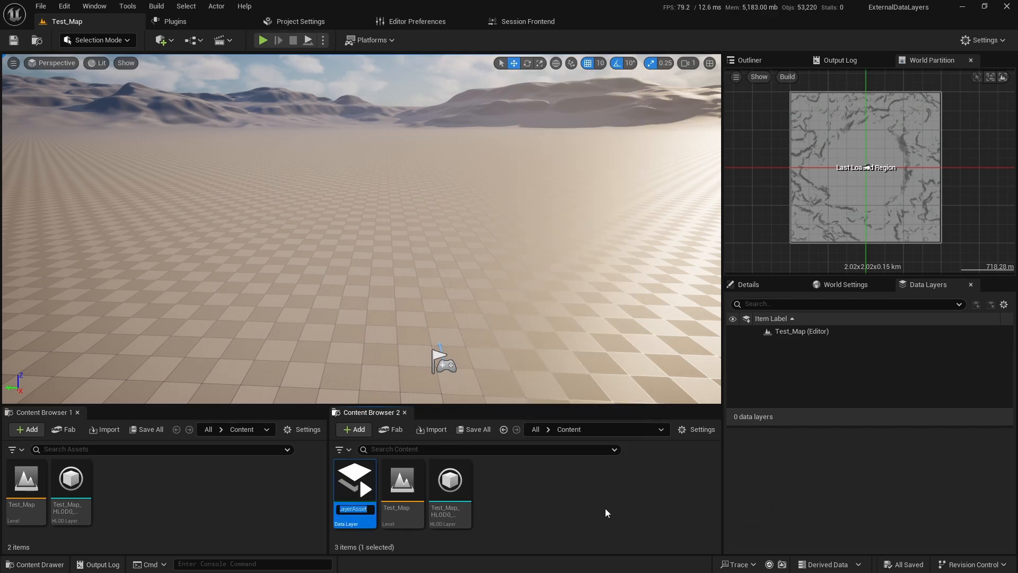
type("Example1")
key("Return")
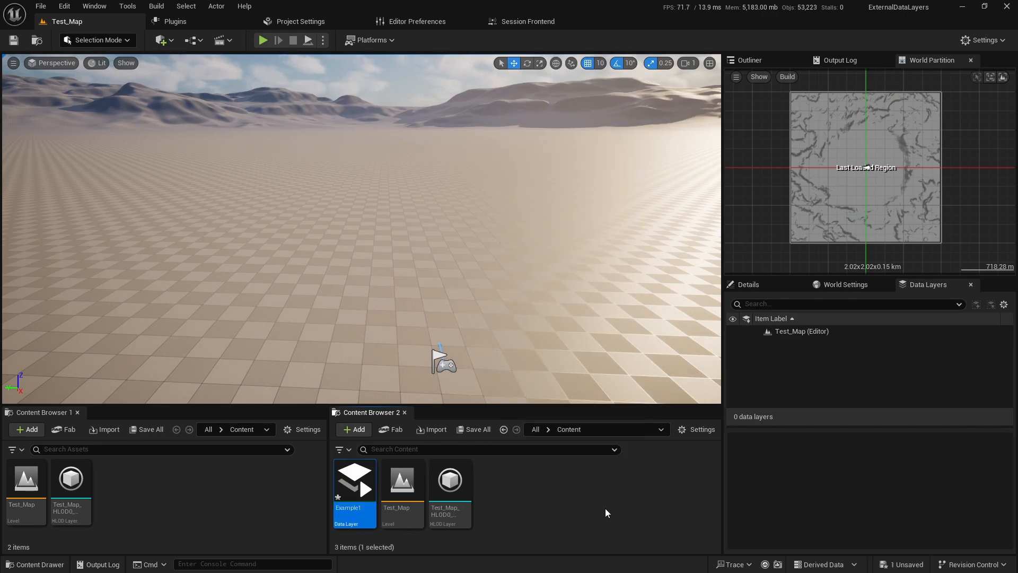
- Open the Example1 data layer asset and examine its Data Layer Type options
double_click(354, 483)
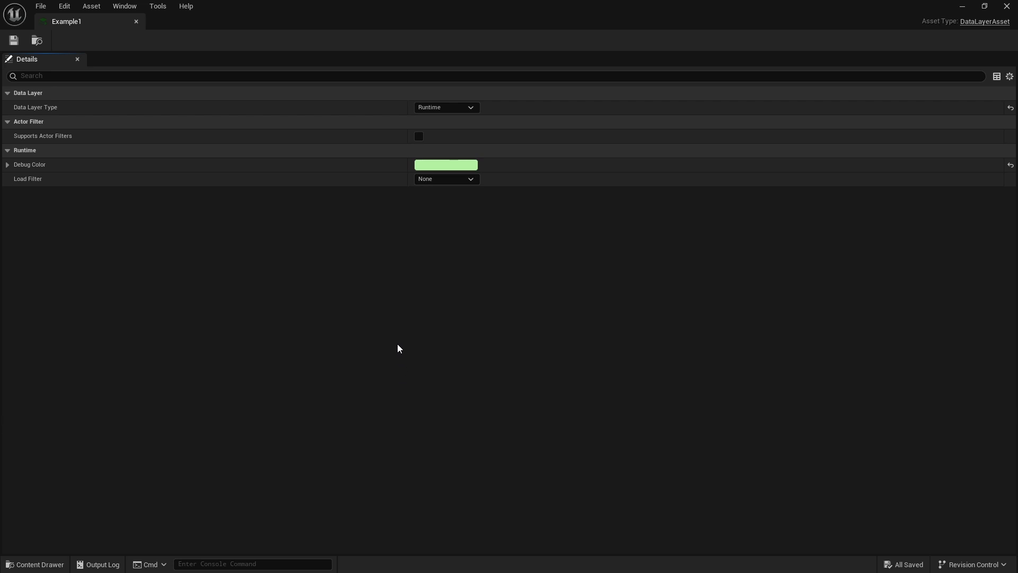
mouse_move(58, 113)
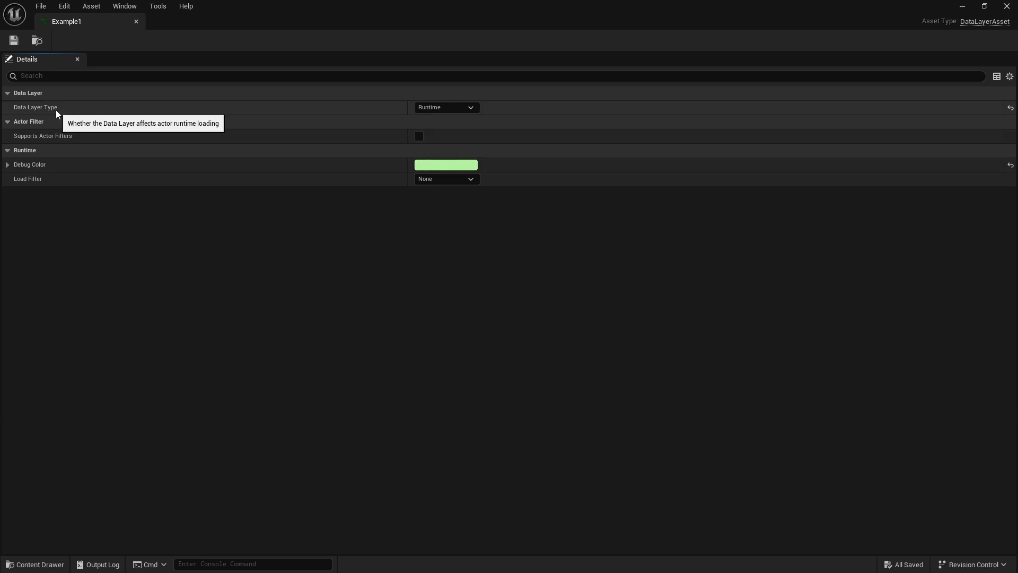
left_click(441, 110)
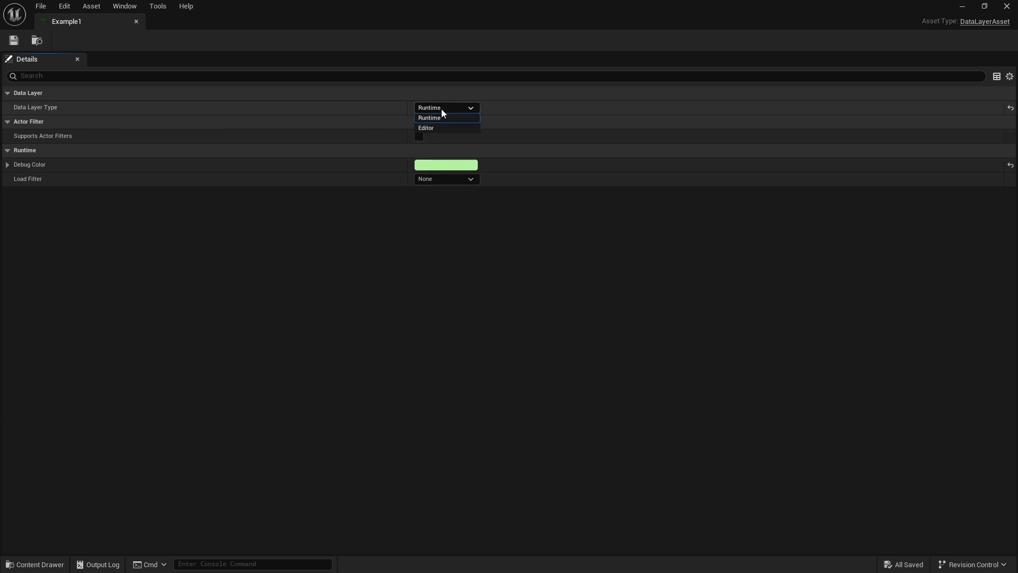
left_click(441, 109)
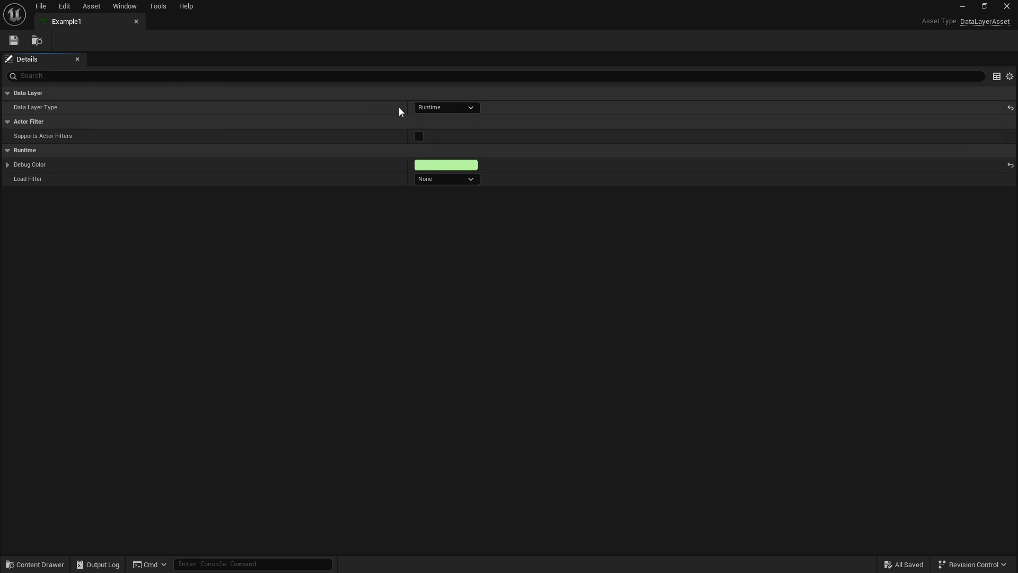
left_click(449, 107)
left_click(450, 107)
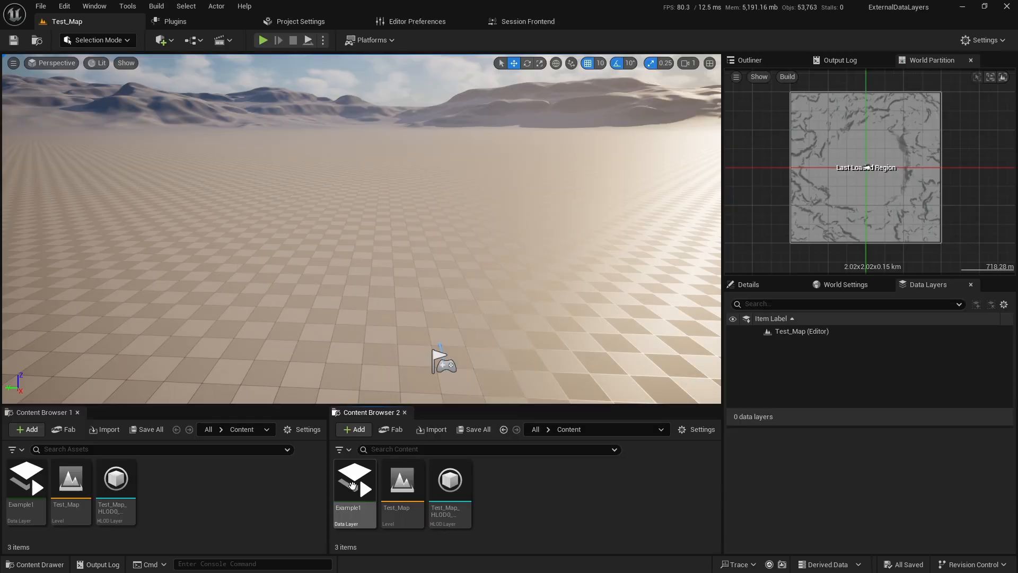
- Add the Example1 data layer to Test_Map and display its Initial Runtime State options
left_click_drag(354, 479, 791, 345)
left_click(788, 345)
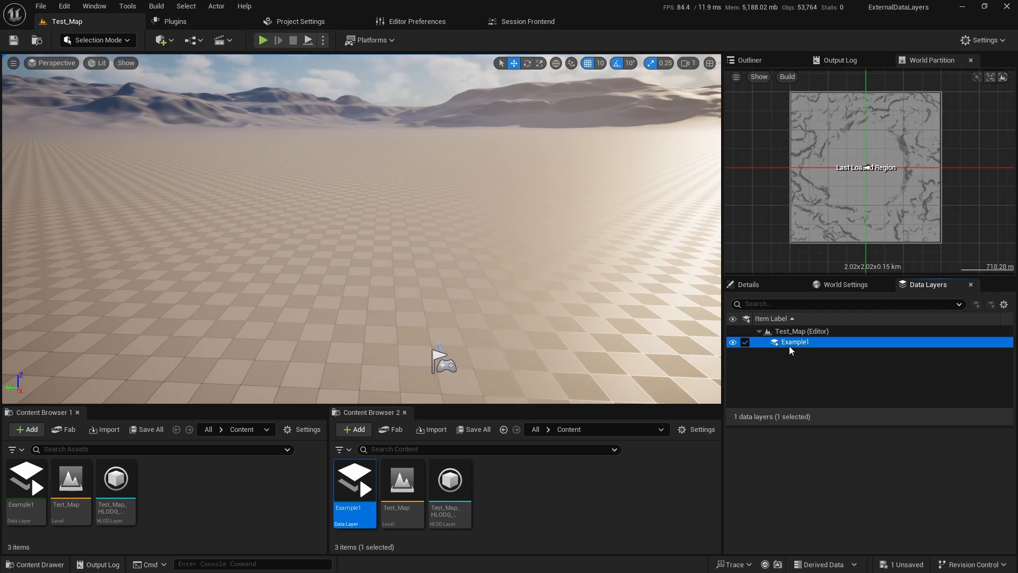
left_click_drag(833, 425, 832, 375)
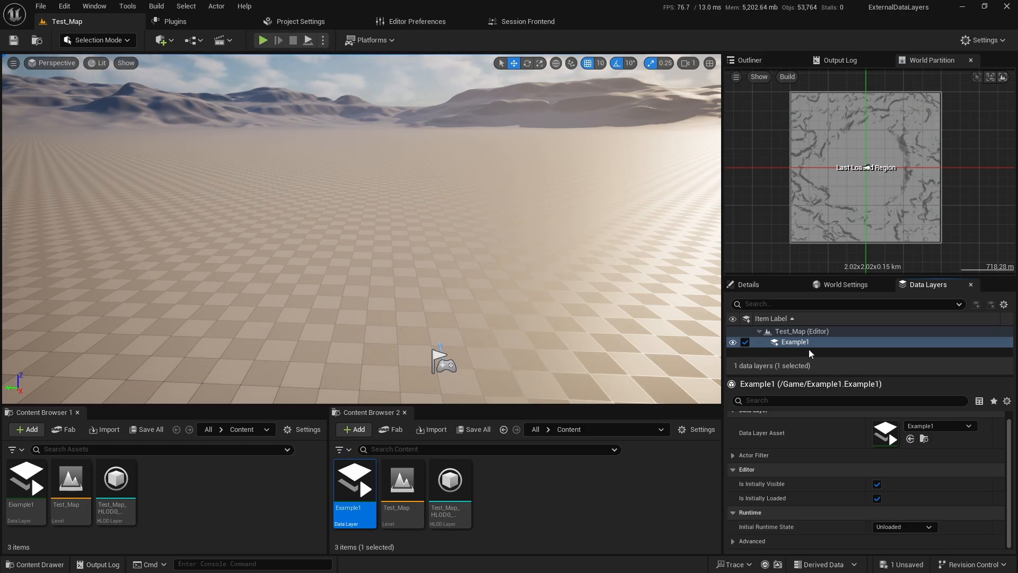
left_click(901, 526)
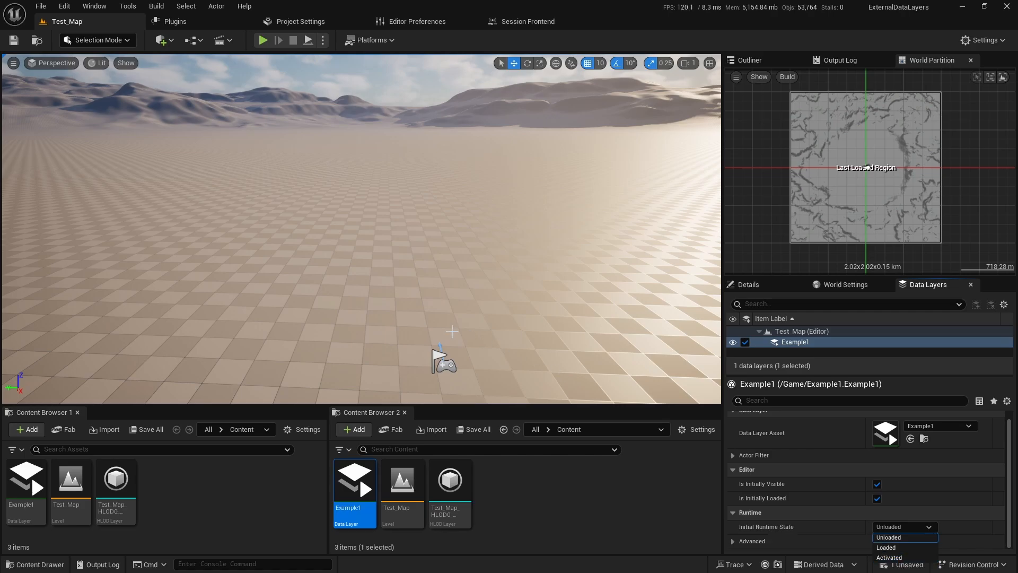
- Place a cube shape above the ground in the level and add it to the Example1 data layer
right_click_drag(451, 329, 463, 348)
left_click(160, 42)
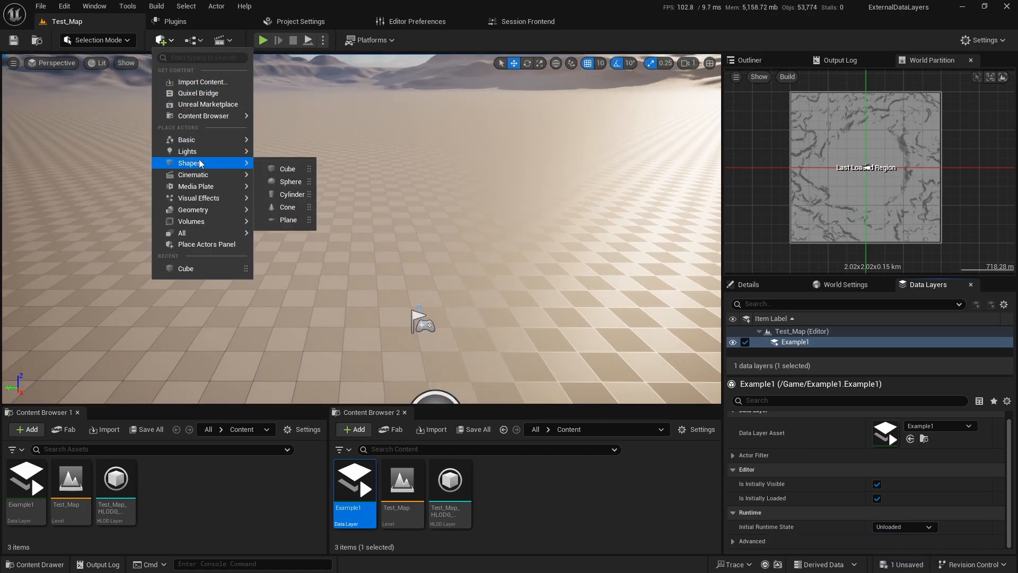
mouse_move(225, 167)
left_click_drag(287, 169, 372, 198)
right_click(794, 268)
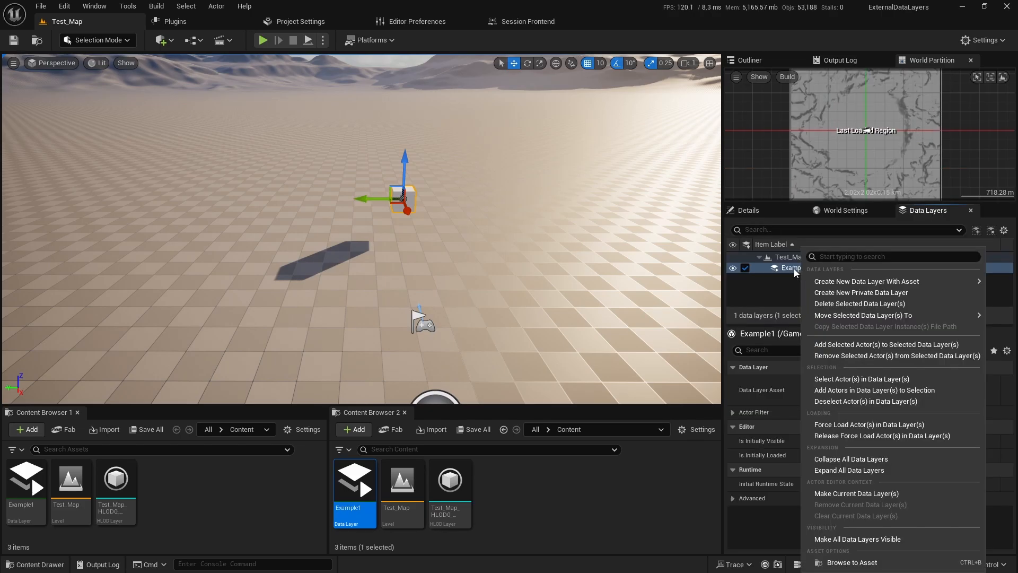
mouse_move(858, 320)
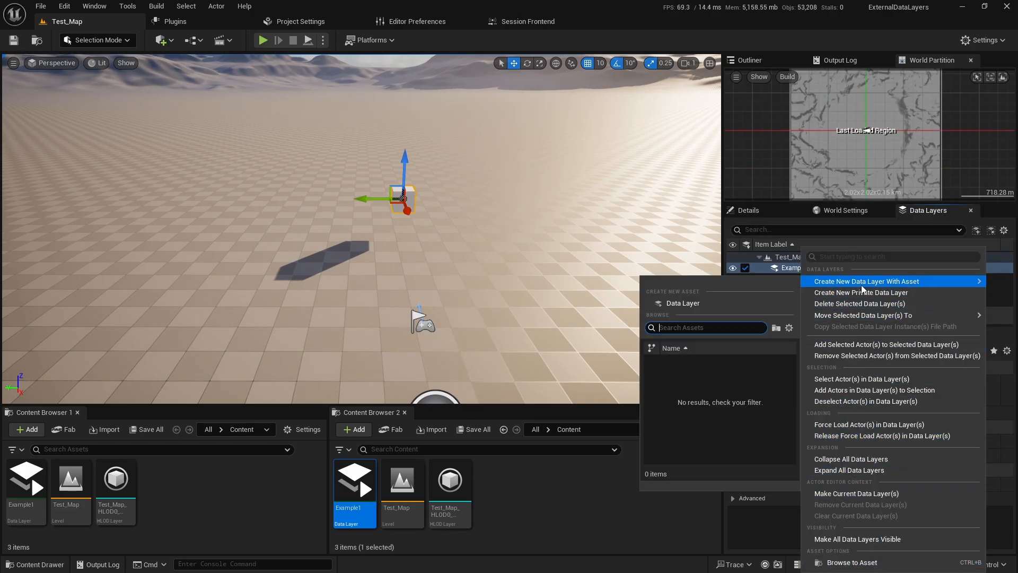
left_click(848, 343)
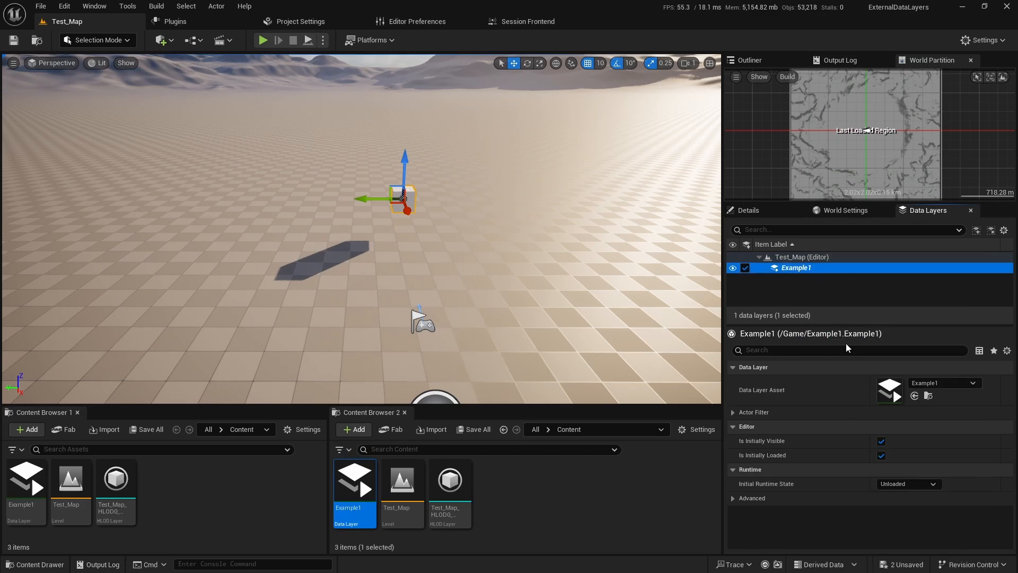
- Play-test the level before and after setting Example1's Initial Runtime State to Activated
left_click(265, 43)
left_click(294, 42)
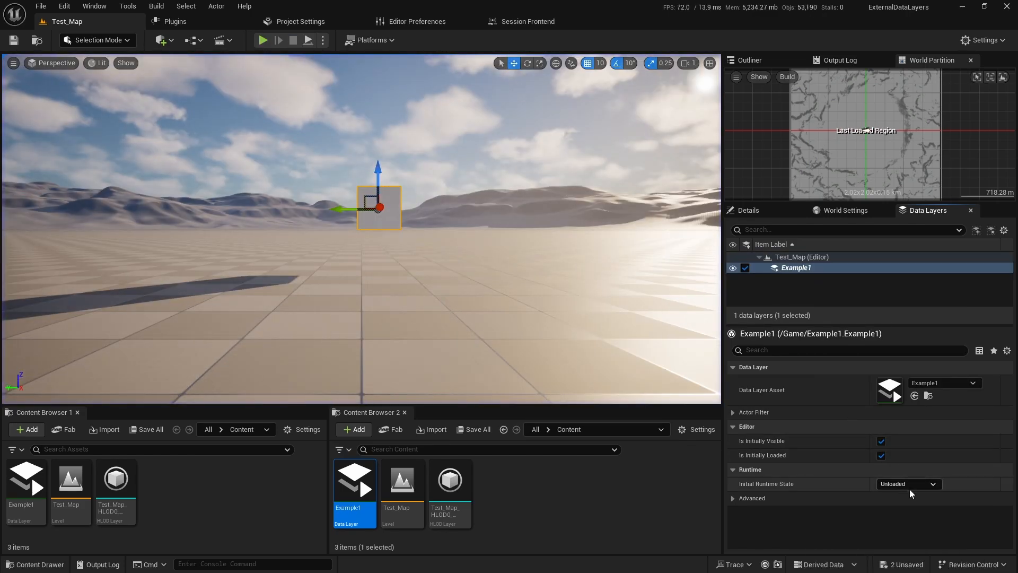
left_click(908, 484)
left_click(896, 530)
left_click(263, 40)
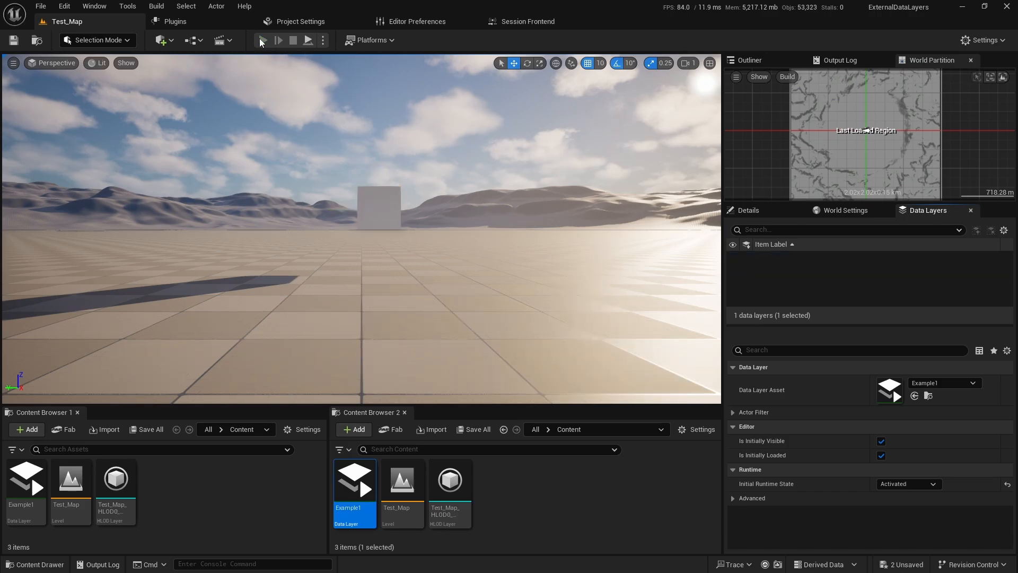
left_click(293, 41)
- Set Example1's Initial Runtime State to Loaded, and run and stop a play test
left_click(907, 484)
left_click(891, 504)
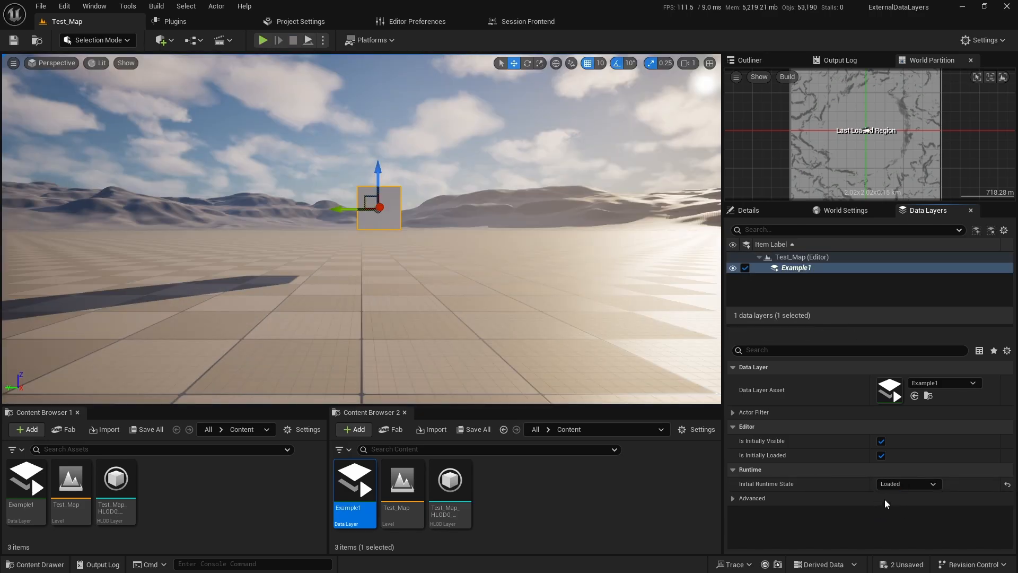
left_click(264, 40)
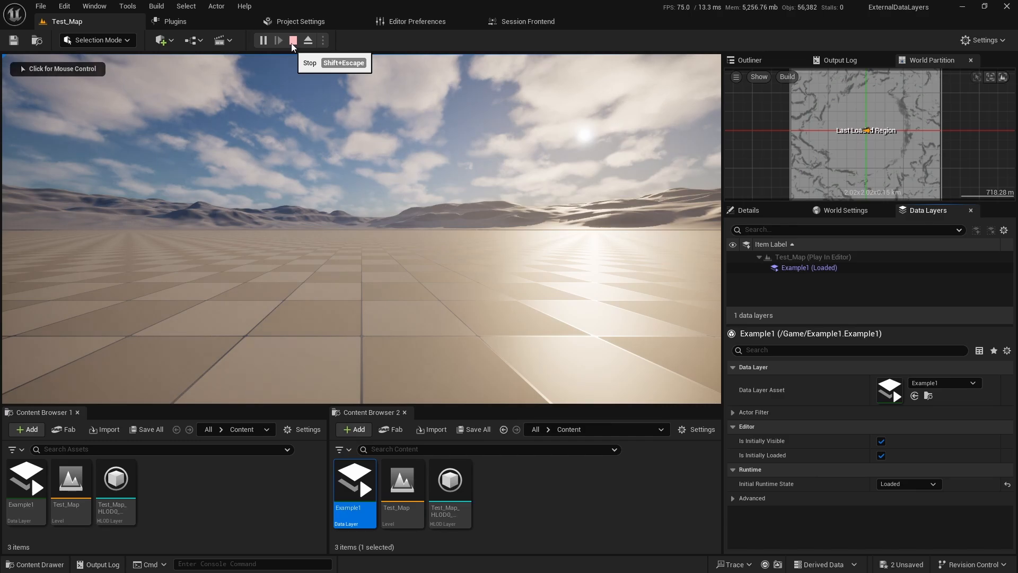
left_click(292, 43)
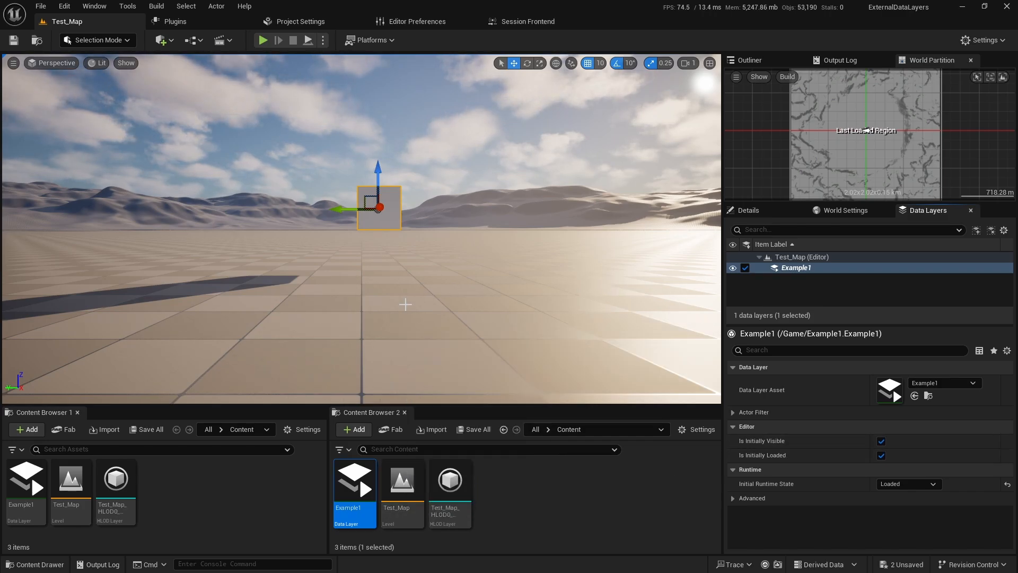
- Reopen the Example1 asset in a floating window over the level and set its Data Layer Type to Editor
right_click_drag(405, 302, 408, 366)
key("s")
key("w")
key("s")
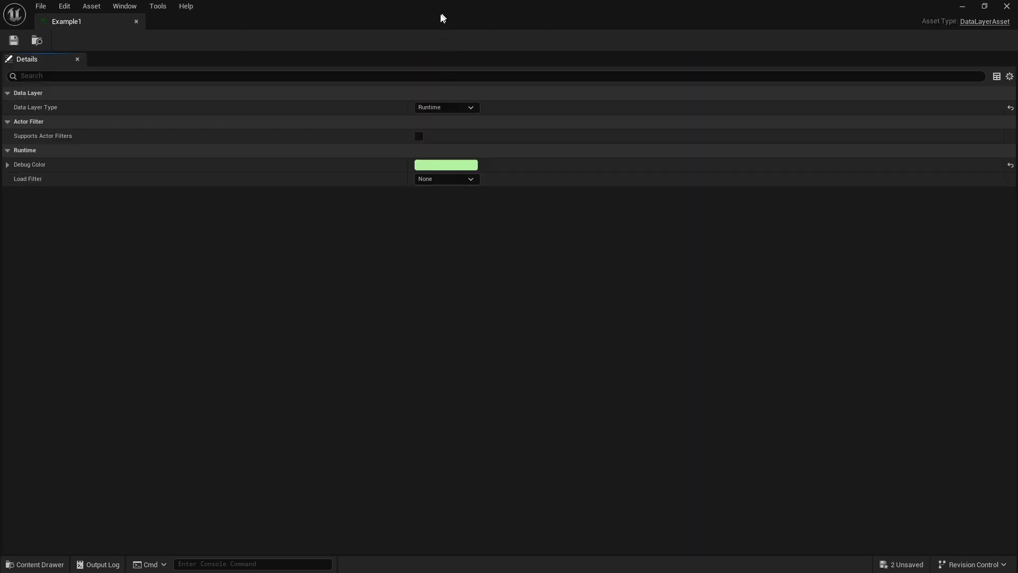
left_click_drag(442, 18, 349, 137)
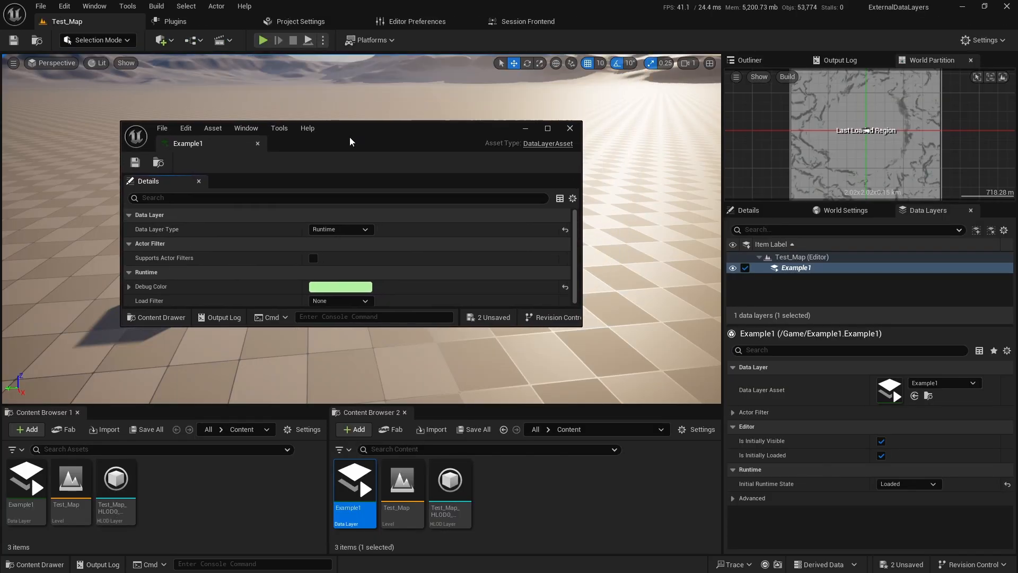
left_click(341, 229)
left_click(330, 253)
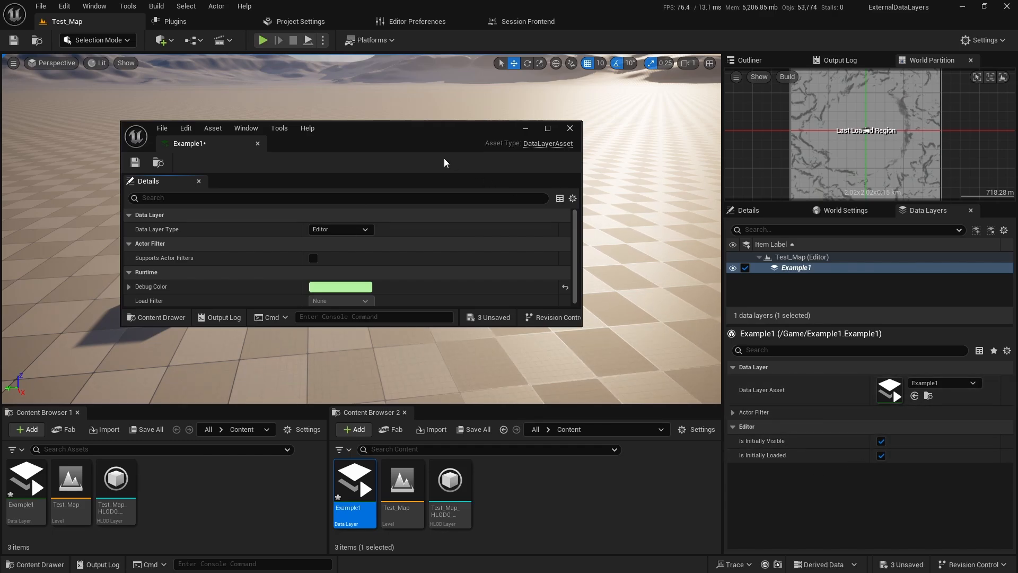
- Set the Example1 asset's Data Layer Type to Runtime, save it and close its window
left_click_drag(404, 130, 445, 142)
left_click(379, 242)
left_click(366, 254)
left_click(176, 175)
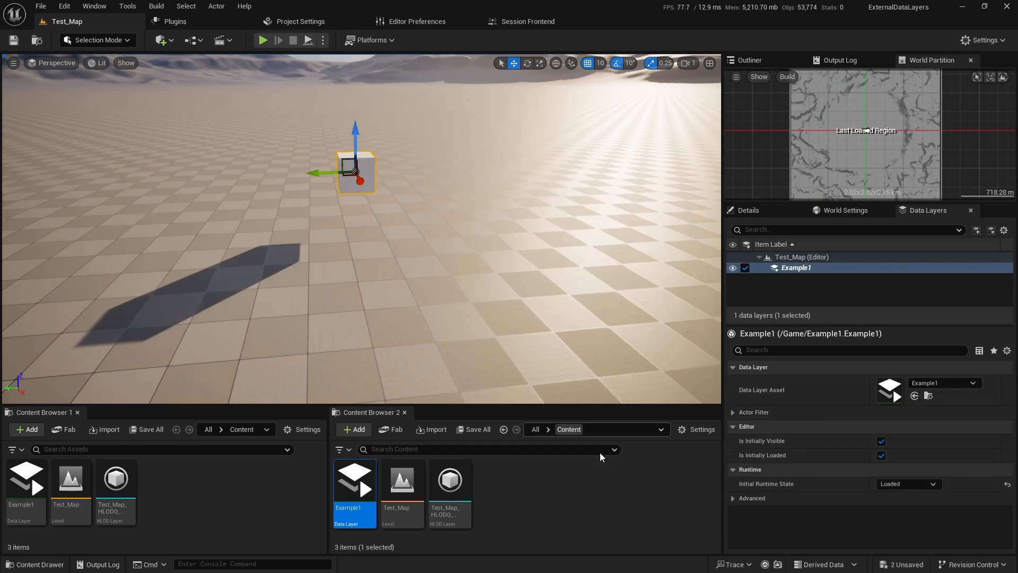
left_click(611, 140)
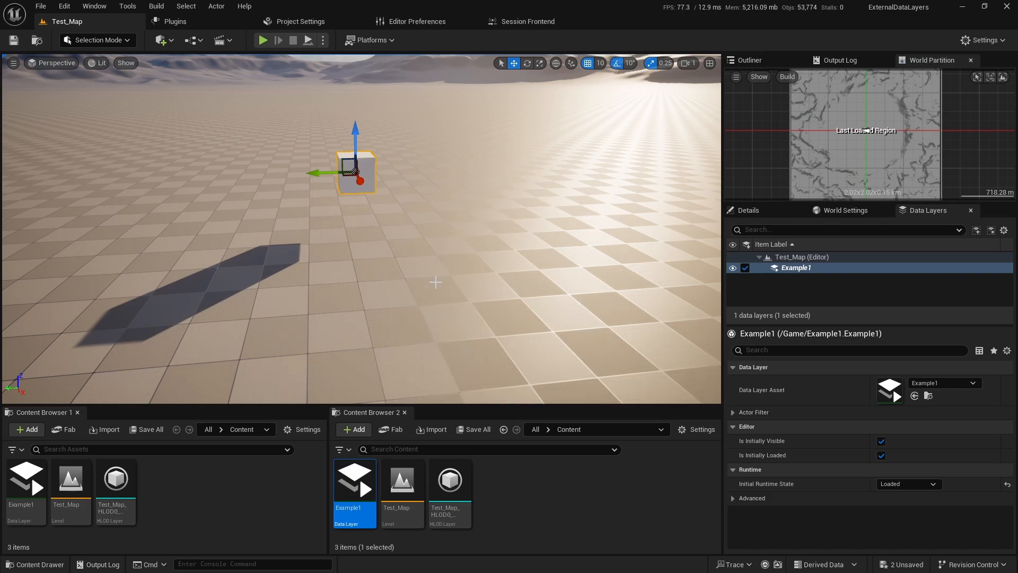
- Review Example1's advanced runtime options for Override Block on Slow Streaming
mouse_move(432, 278)
right_mouse_down()
mouse_move(411, 292)
mouse_move(417, 272)
right_mouse_up()
key("s")
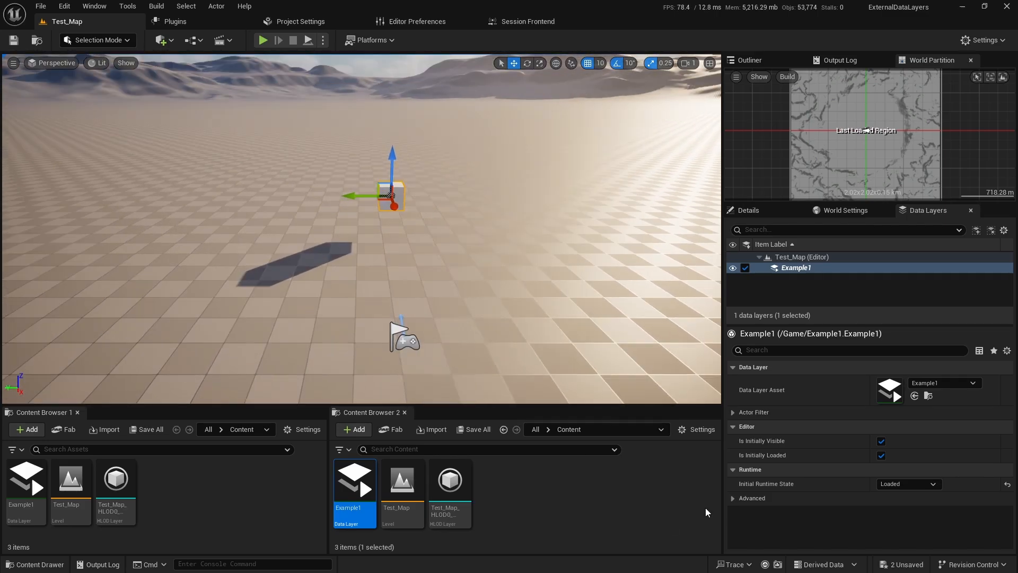
left_click(732, 496)
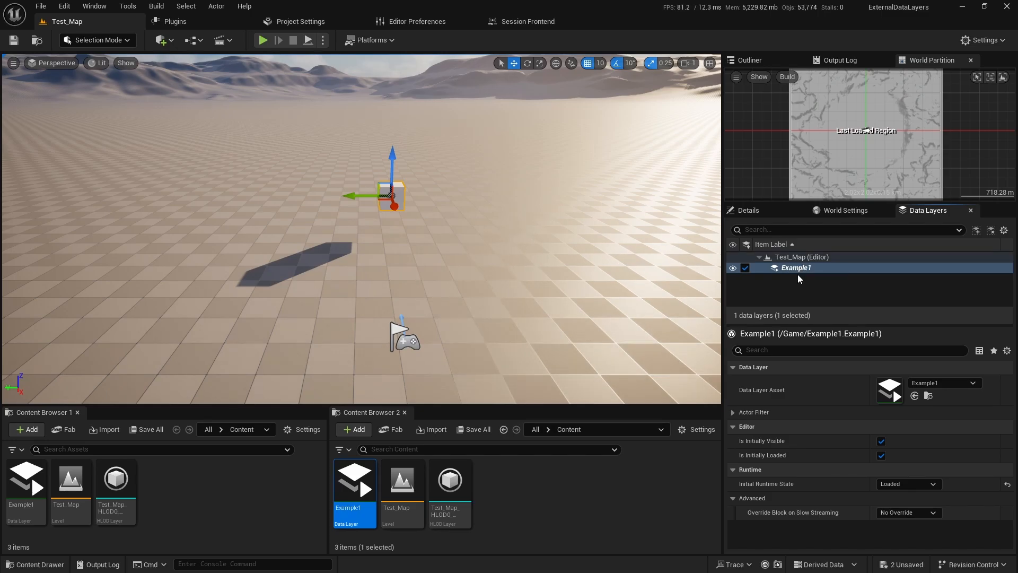
left_click(918, 513)
left_click(806, 529)
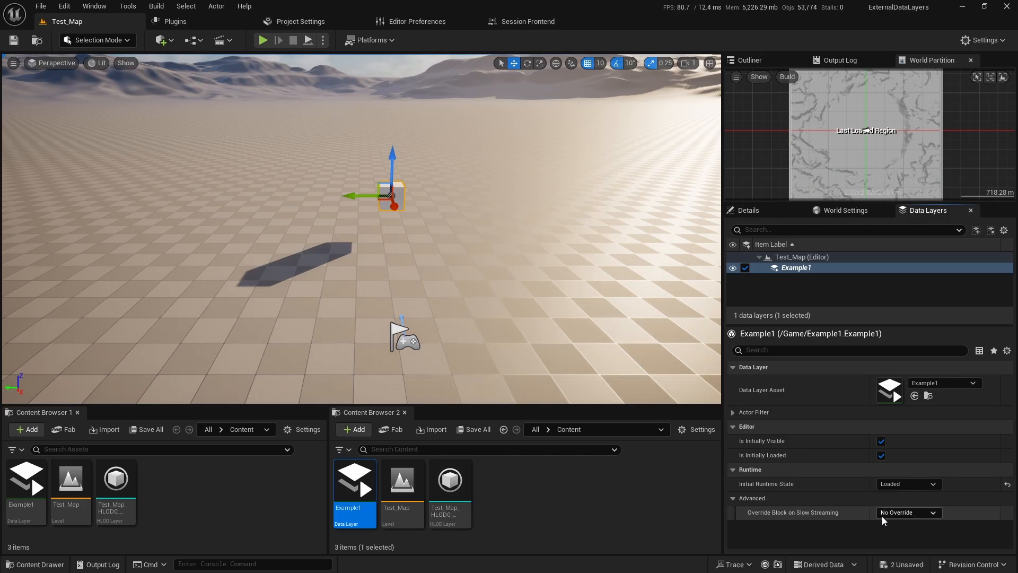
left_click(936, 511)
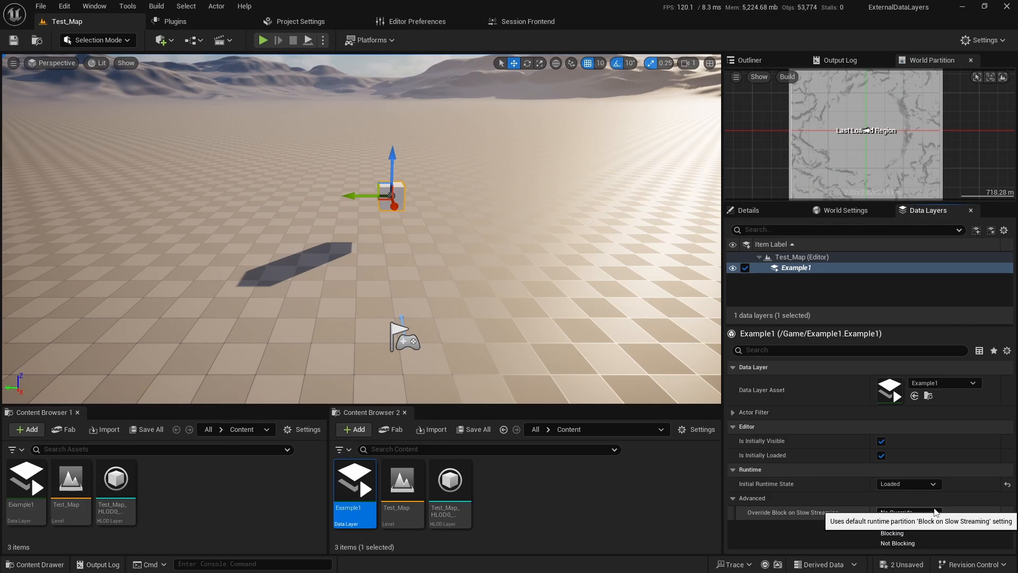
left_click(936, 512)
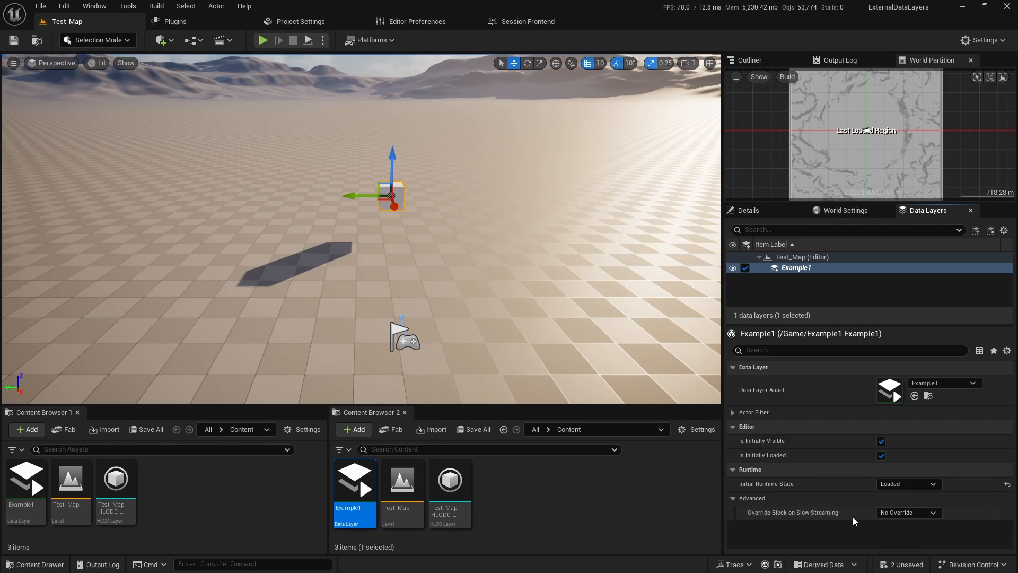
left_click(737, 499)
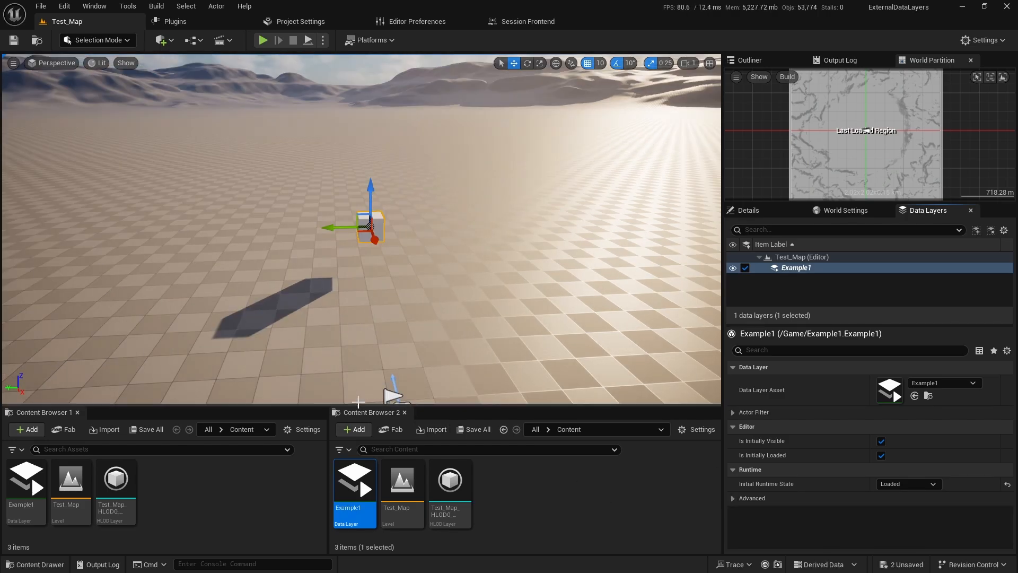
- Create an Actor Blueprint class named Level_Streamer in the Content folder and open it in a floating window over the level
left_click_drag(356, 406, 356, 398)
left_click_drag(328, 459, 220, 459)
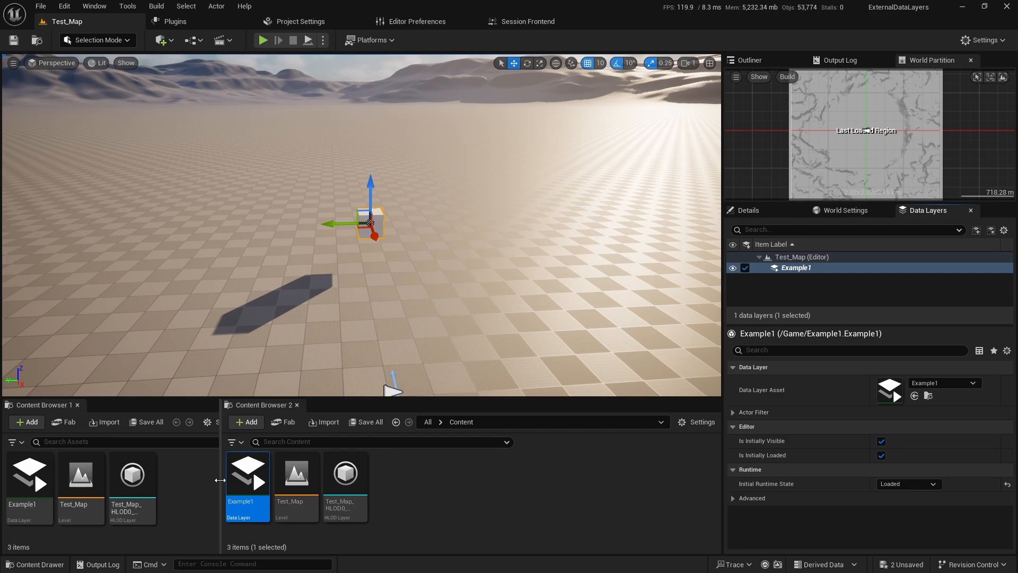
right_click(436, 488)
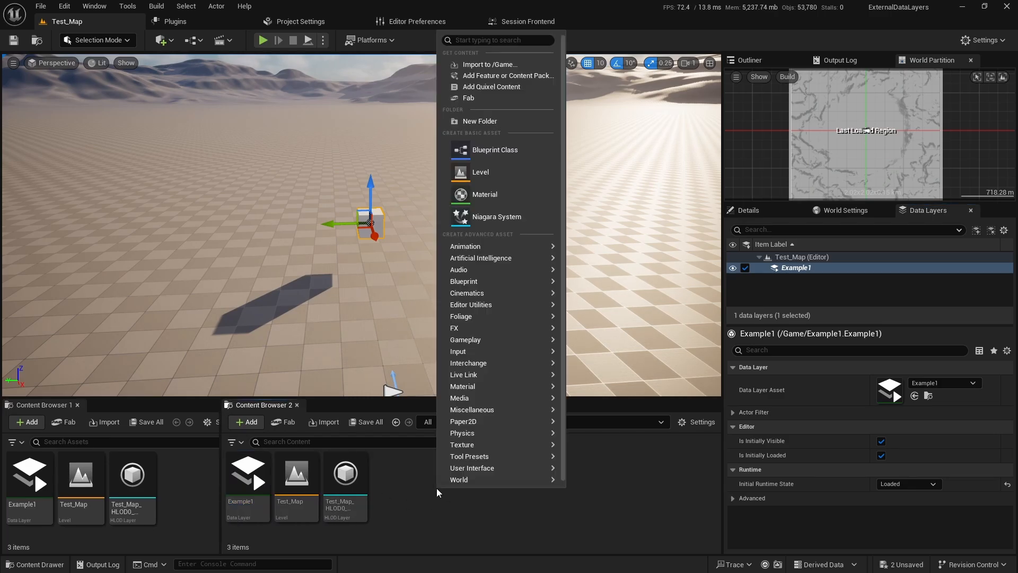
left_click(472, 150)
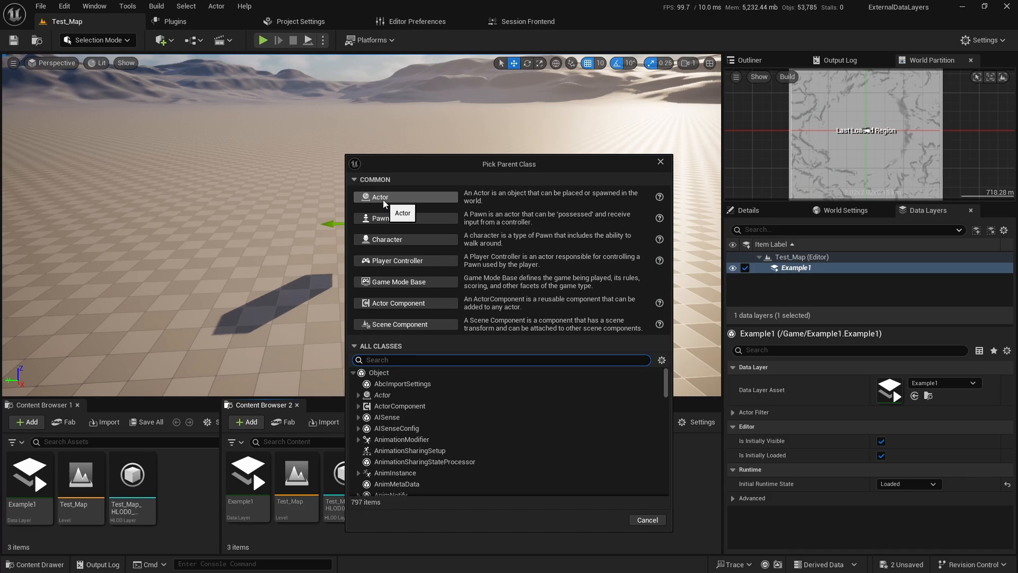
left_click(383, 200)
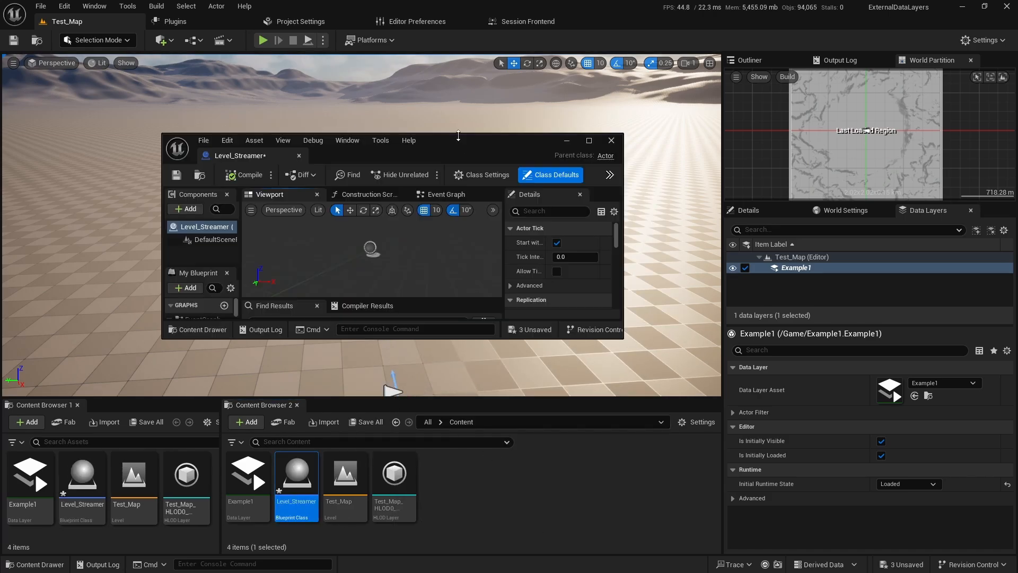
left_click_drag(461, 151, 480, 119)
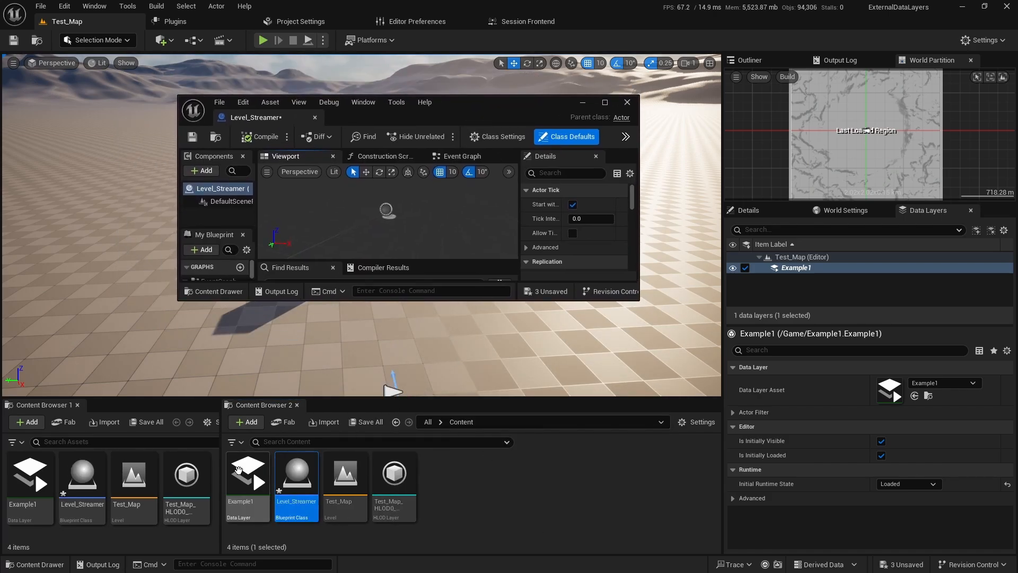
- Duplicate the Example1 data layer asset as Example2 and add it to the level's data layers
right_click(258, 486)
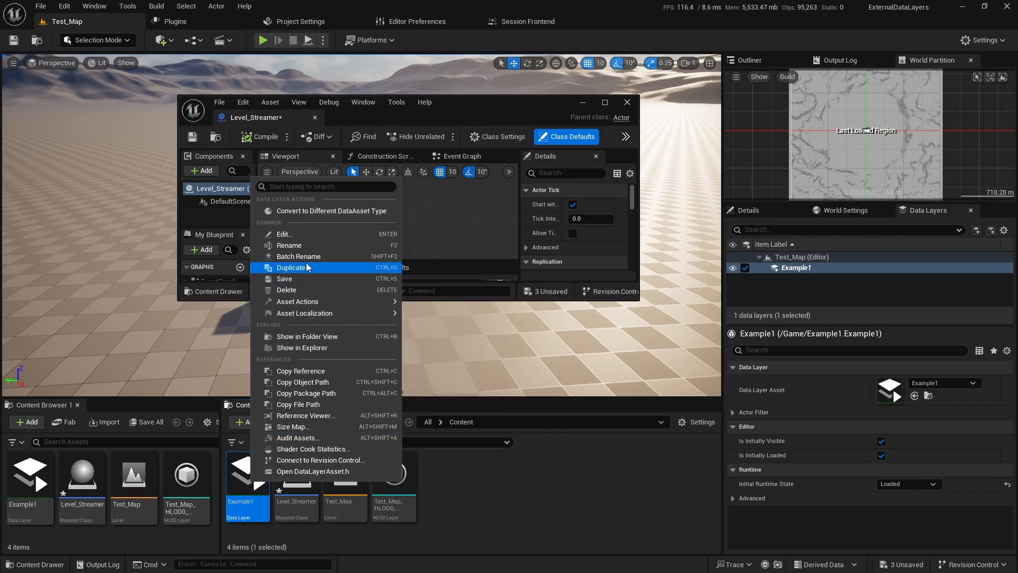
left_click(284, 267)
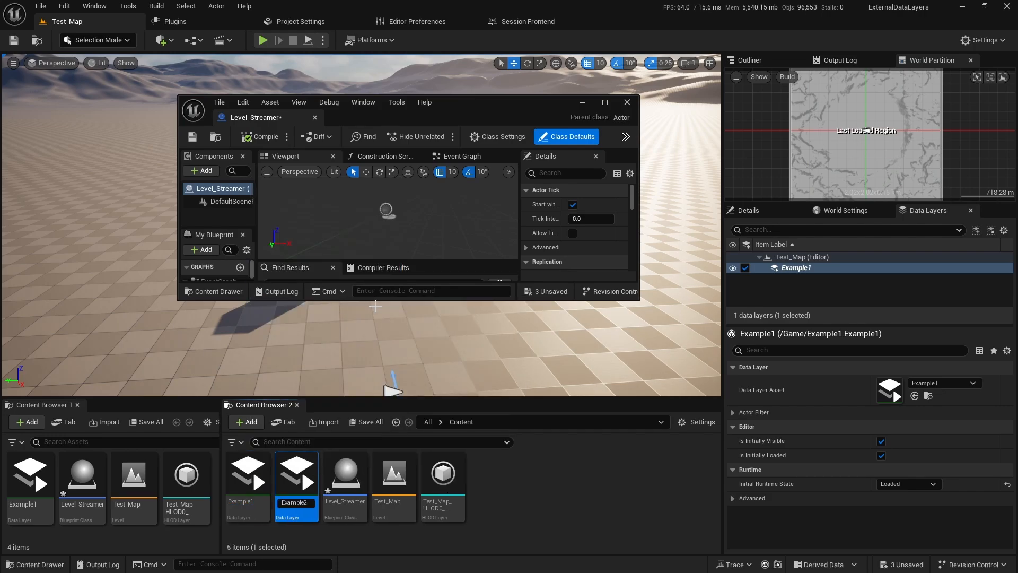
left_click_drag(296, 475, 791, 286)
- Duplicate the cube next to the original and set the copy's uniform scale to 10
left_click_drag(461, 99, 523, 454)
right_click_drag(371, 212, 409, 274)
left_click_drag(388, 279, 298, 202, "alt")
left_click(748, 210)
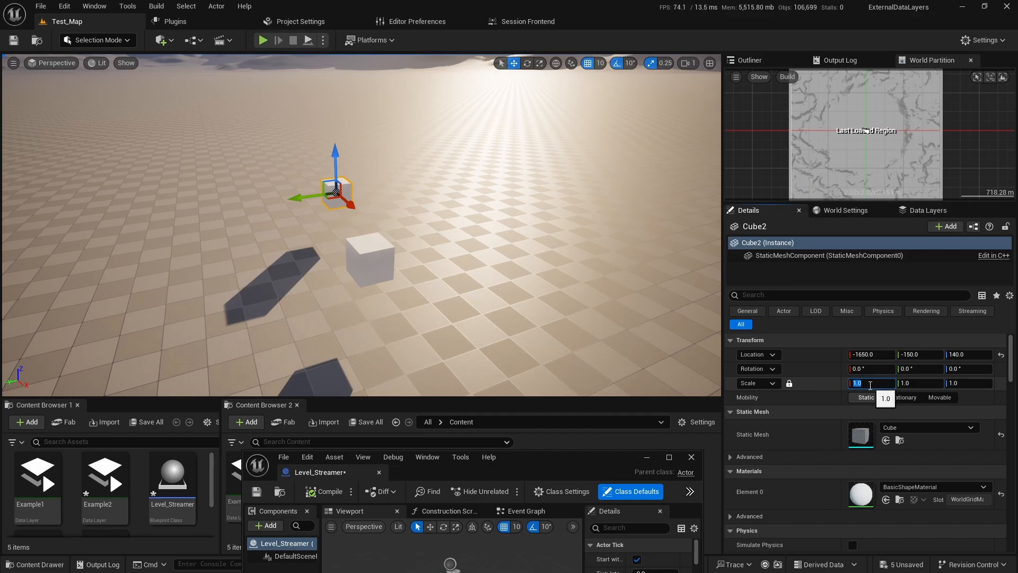
type("10")
key("Return")
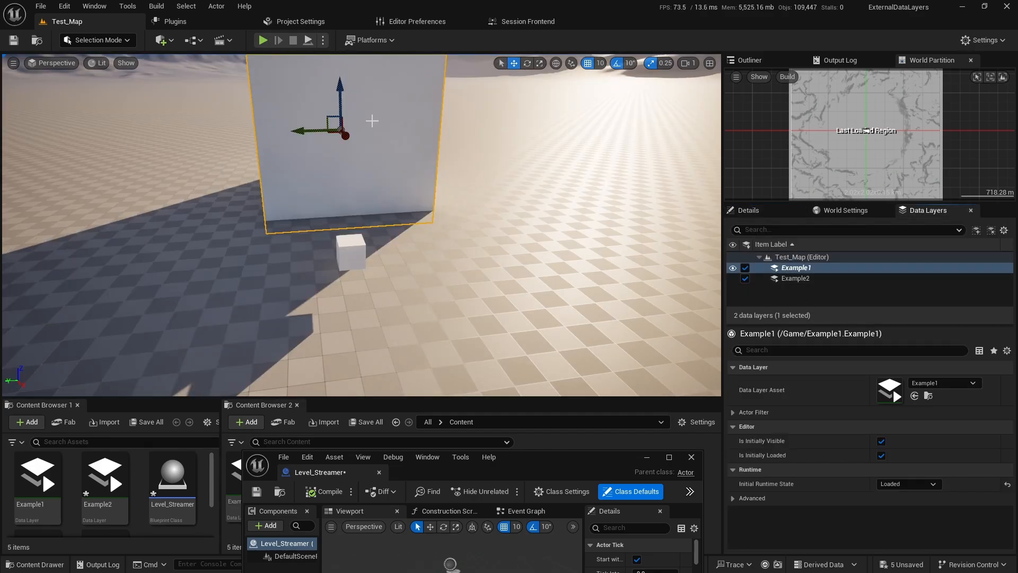
- Remove the large cube from the Example1 data layer and add it to Example2
left_click(801, 268)
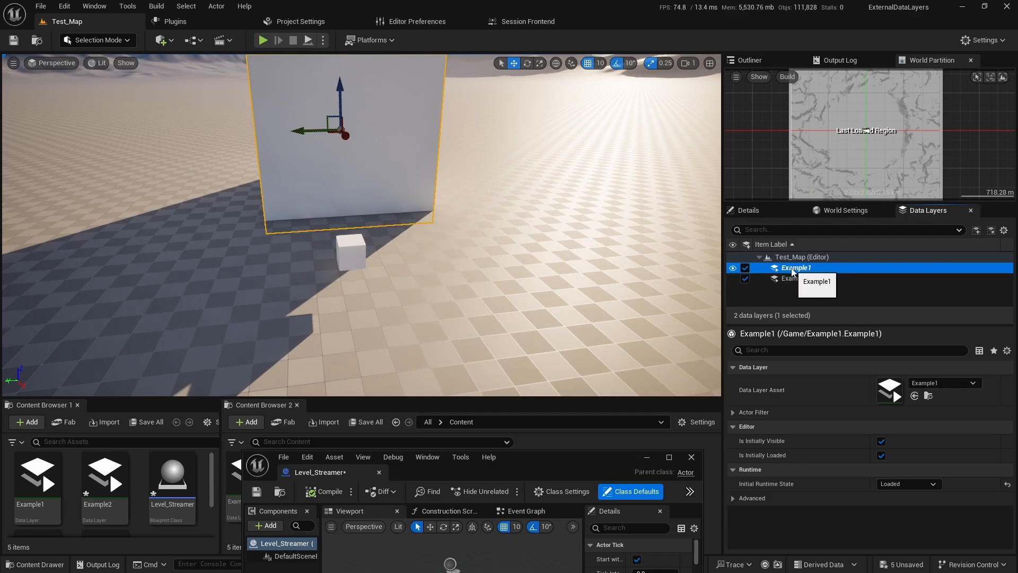
left_click(360, 242)
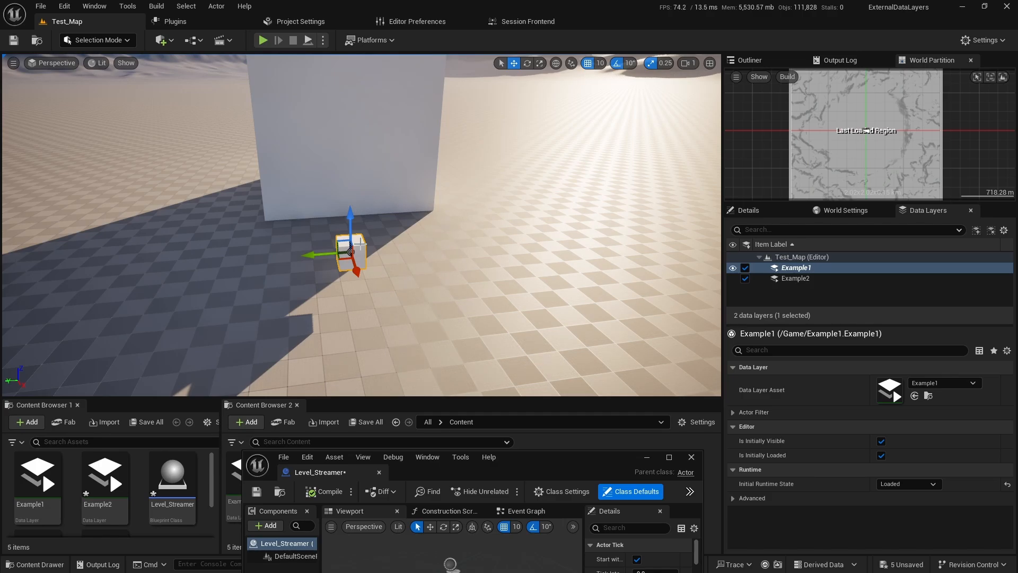
left_click(400, 130)
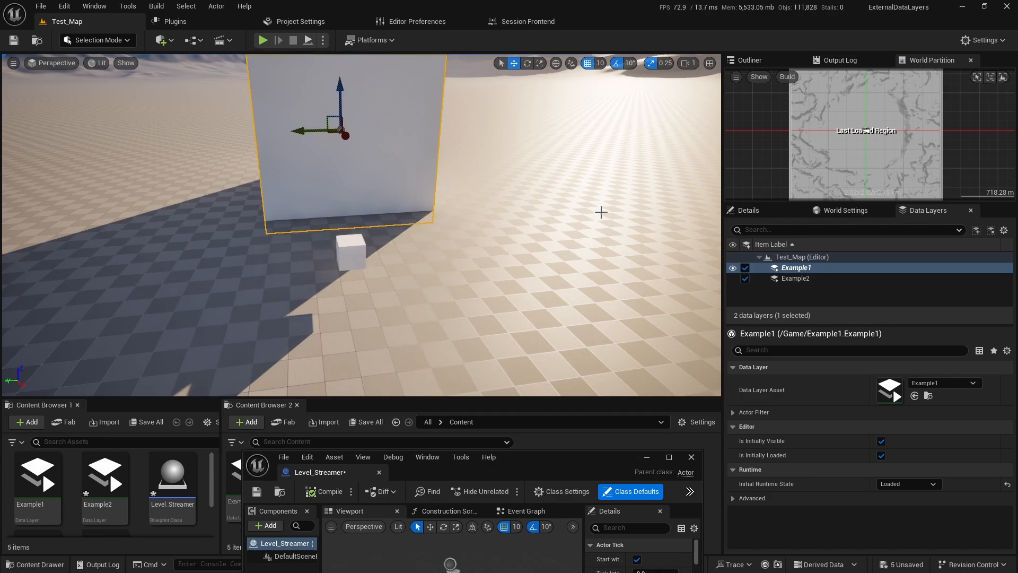
right_click(800, 267)
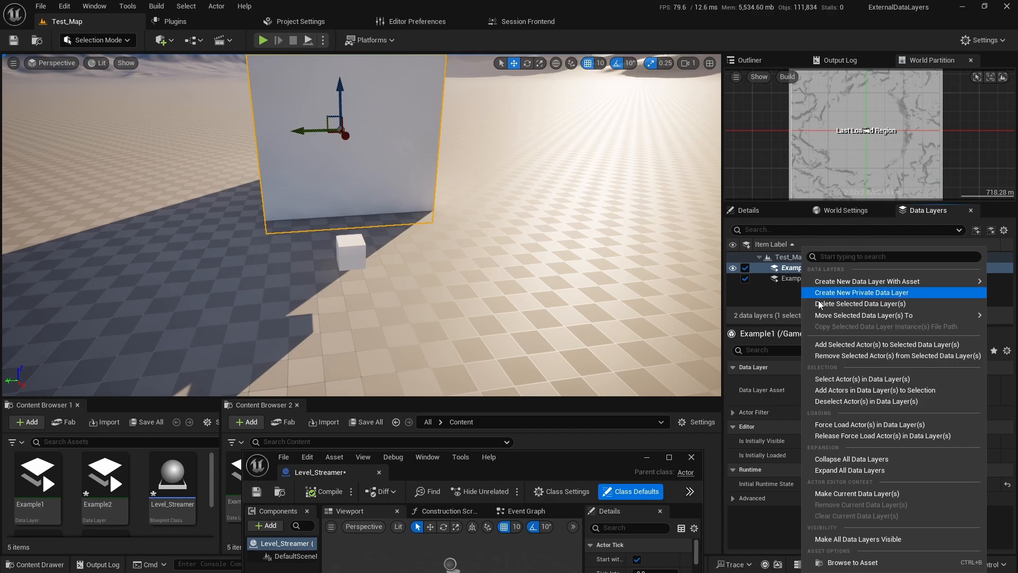
left_click(835, 354)
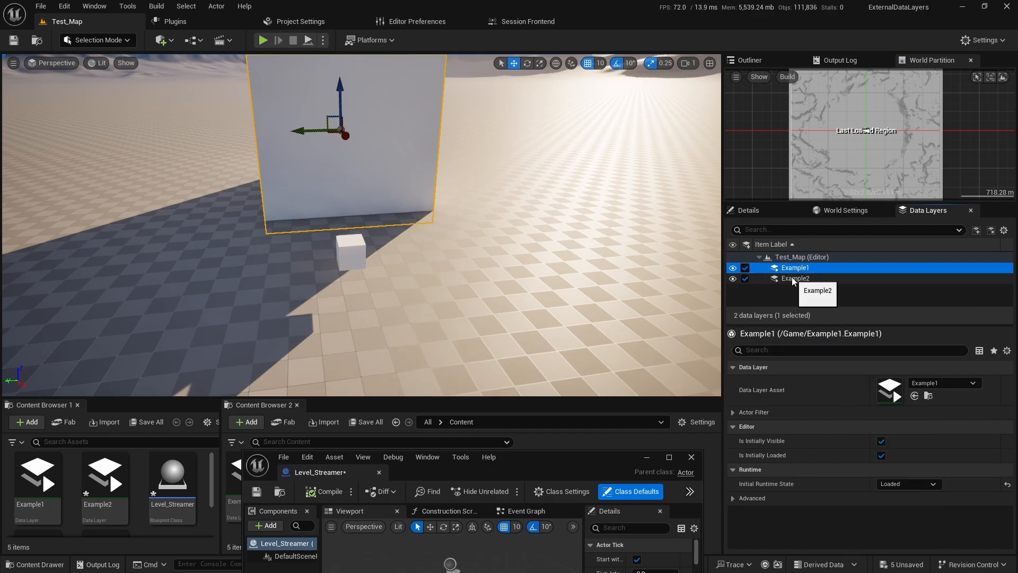
left_click(791, 276)
right_click(792, 277)
left_click(828, 343)
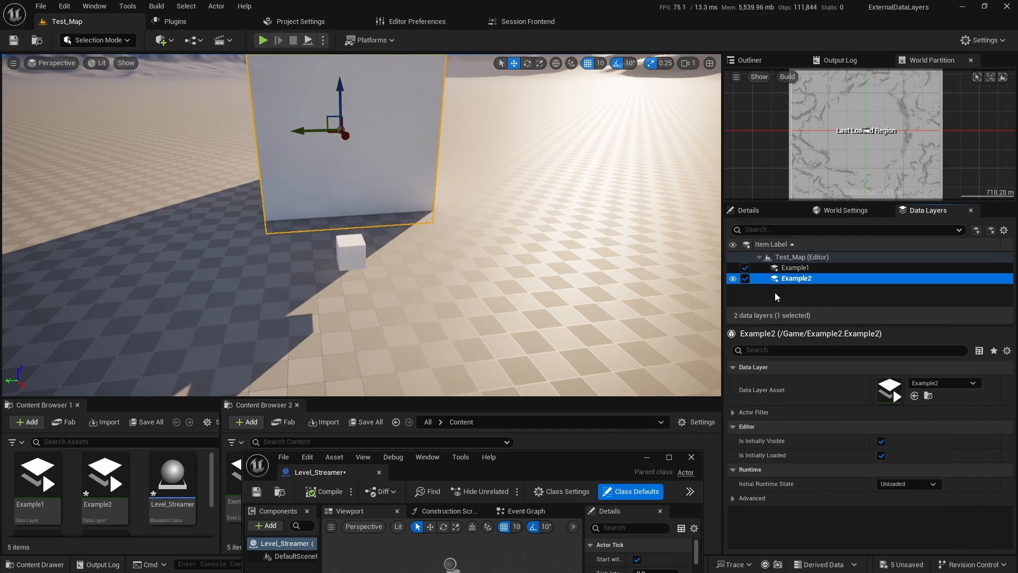
- Create a private data layer in Test_Map and compare its settings with those of Example1
right_click(791, 280)
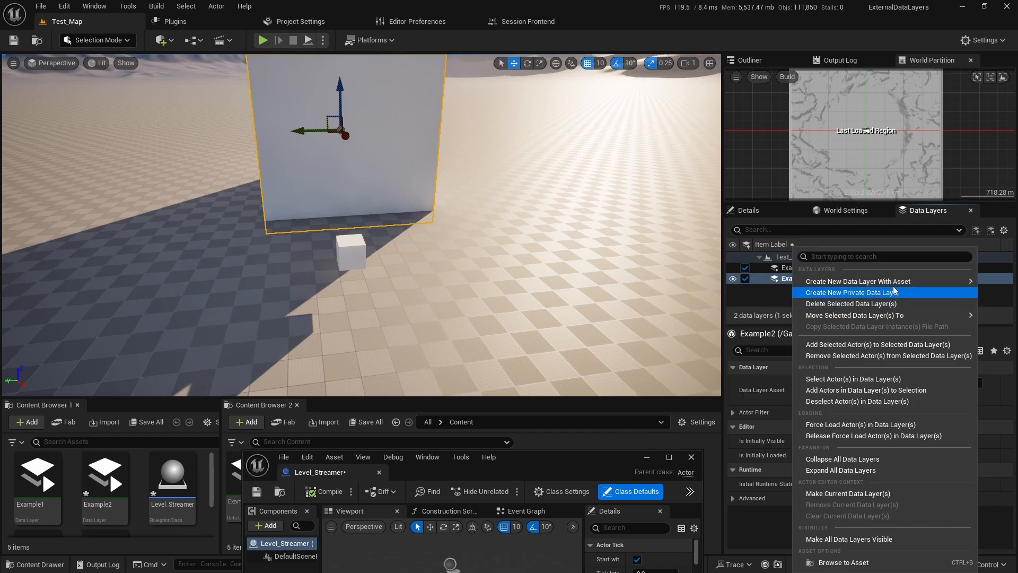
left_click(848, 296)
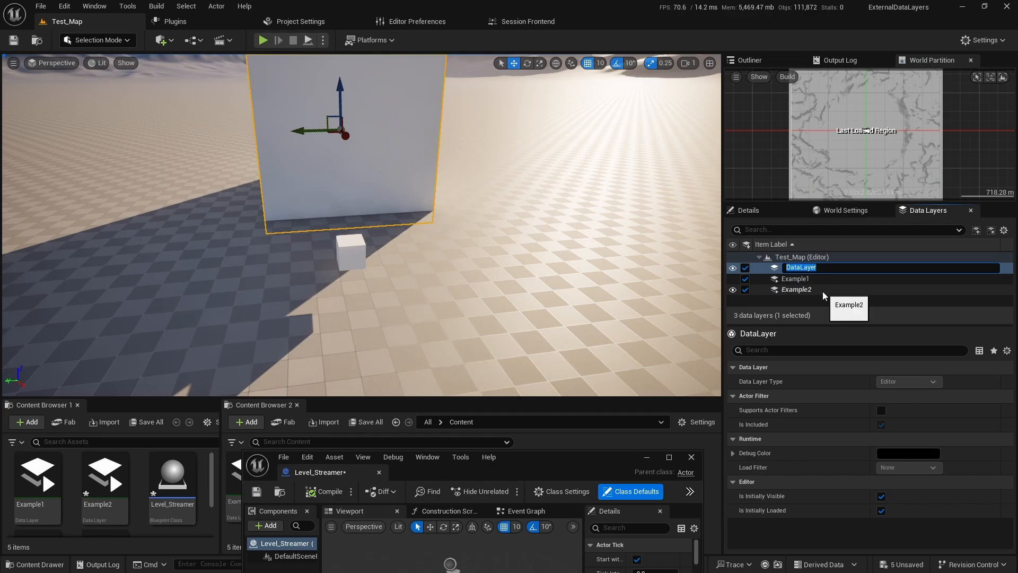
left_click(806, 279)
left_click(811, 267)
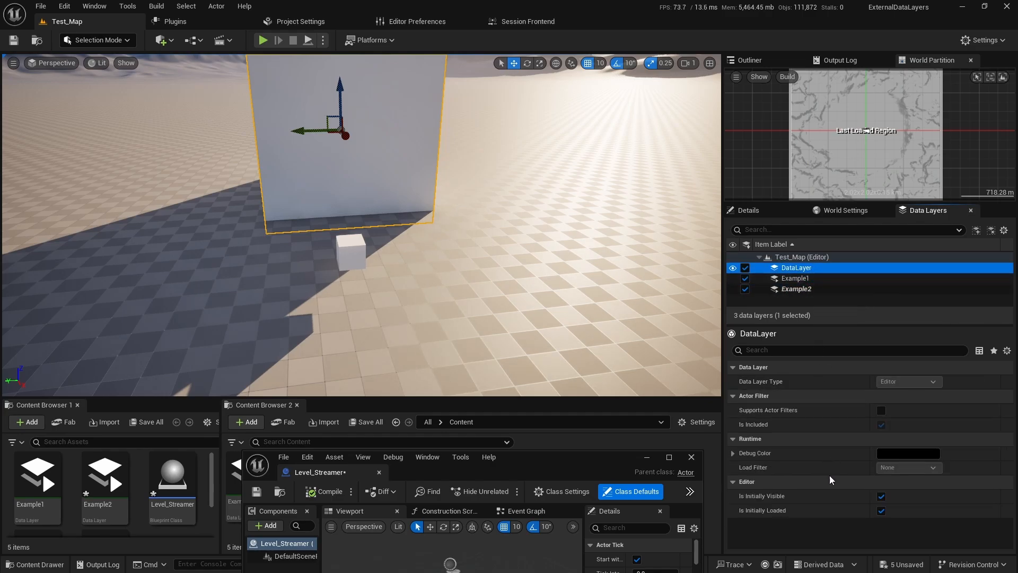
left_click_drag(522, 461, 554, 452)
left_click(810, 276)
left_click(807, 268)
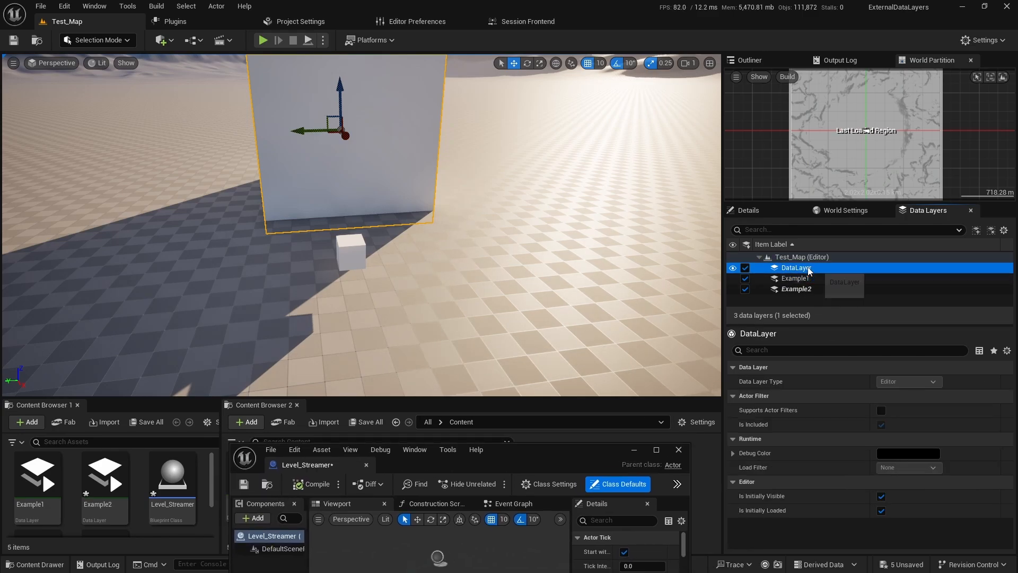
left_click(797, 278)
- Delete the private data layer and save all unsaved content
left_click_drag(504, 449, 534, 468)
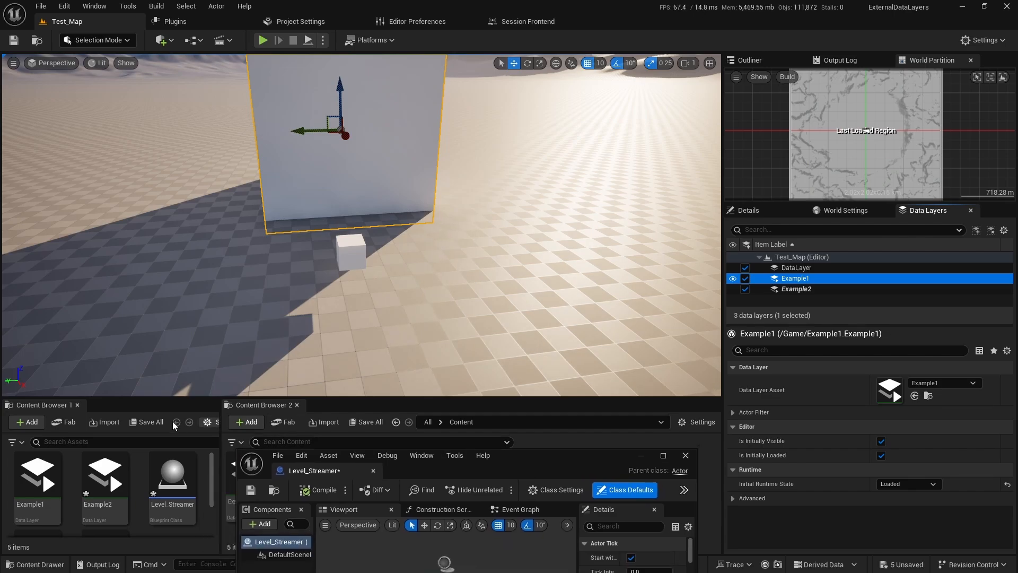
left_click(139, 421)
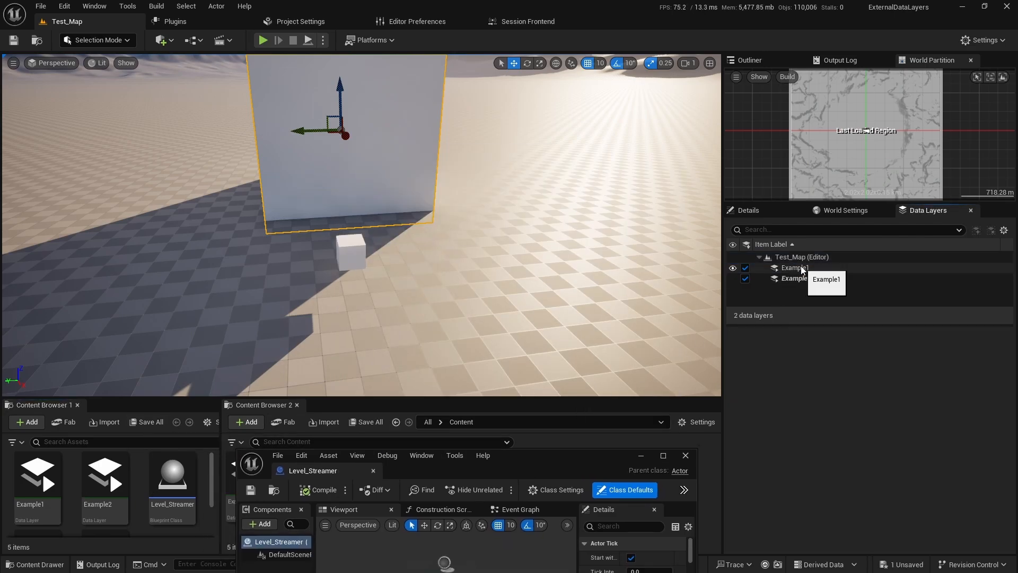
left_click(800, 269)
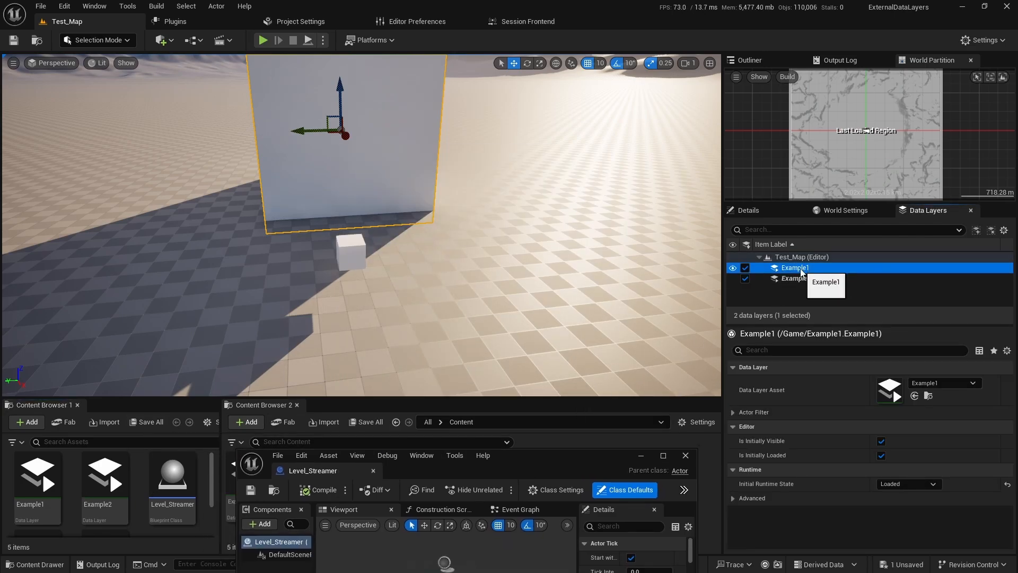
right_click(801, 271)
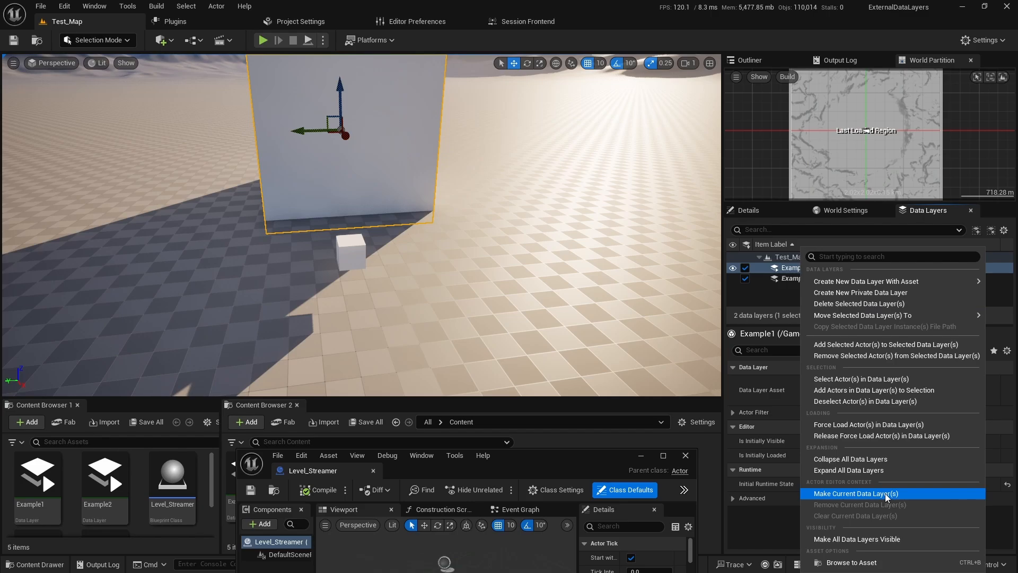
left_click(772, 293)
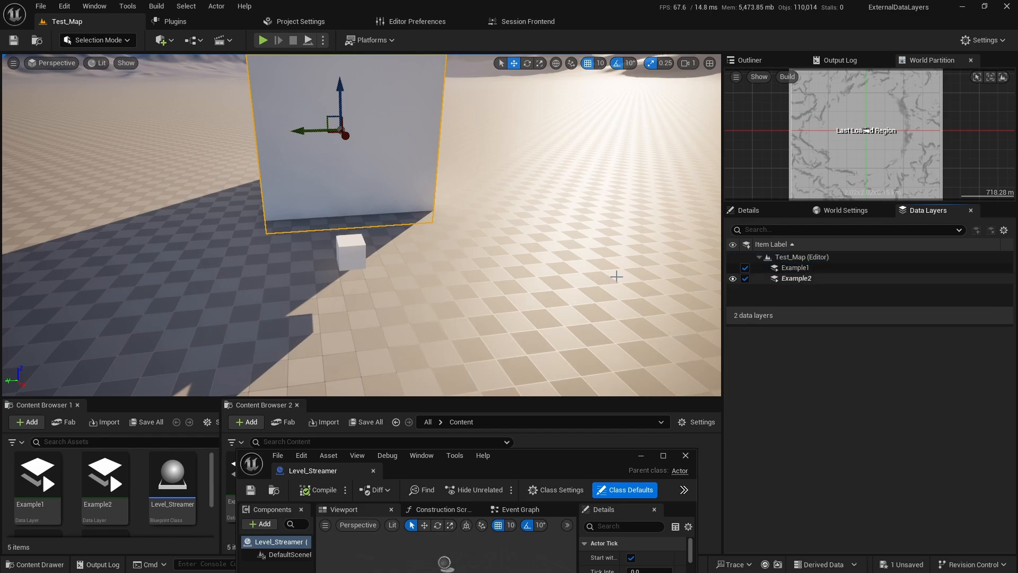
right_click_drag(616, 275, 636, 255)
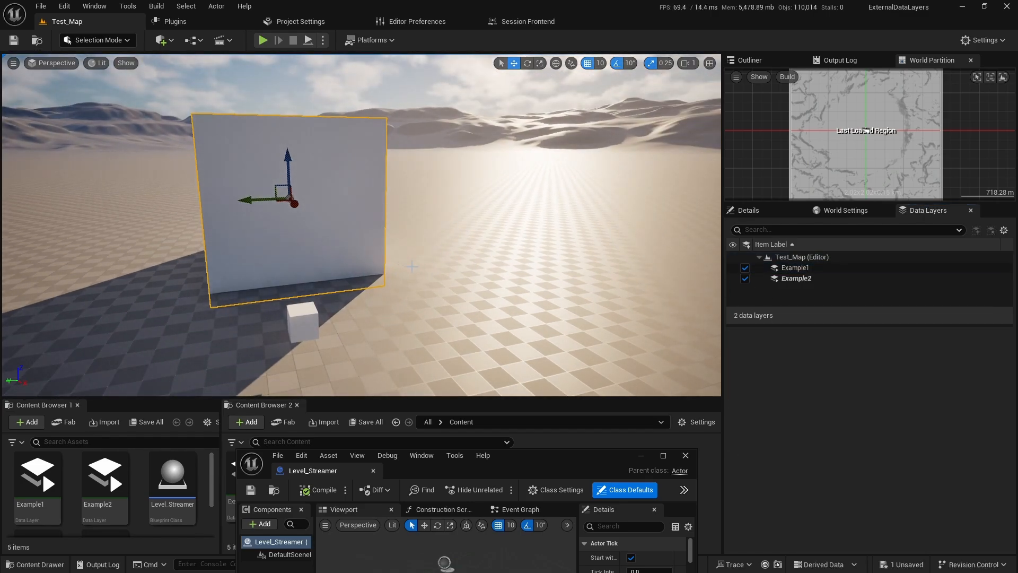
- Make Example2 the current data layer of Test_Map
left_click(806, 278)
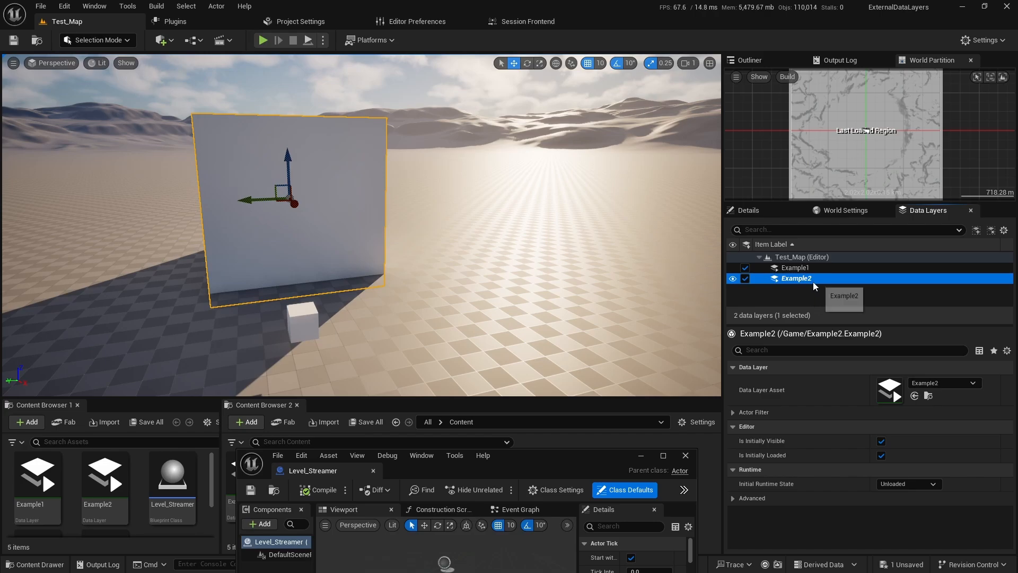
right_click(811, 279)
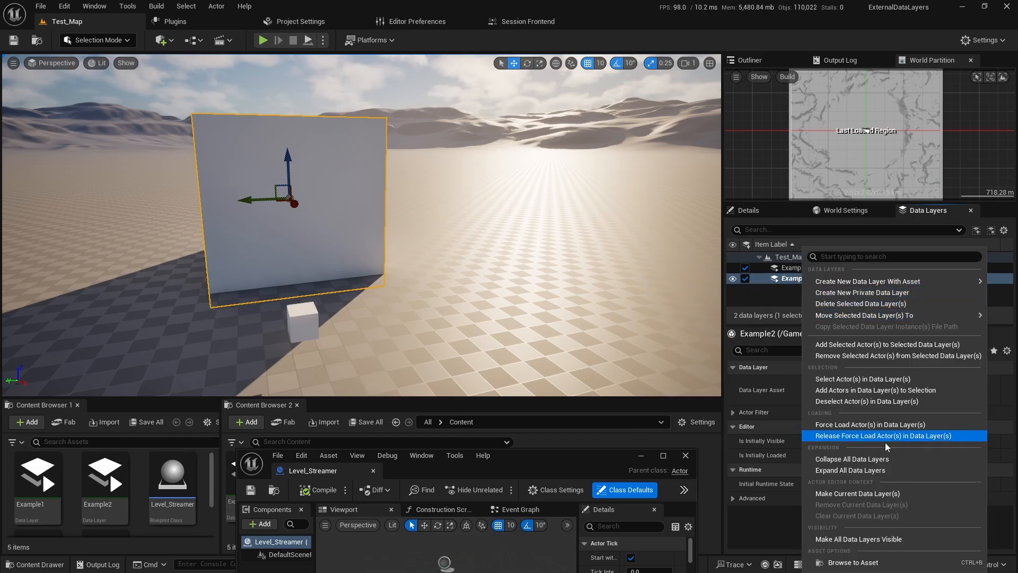
left_click(872, 492)
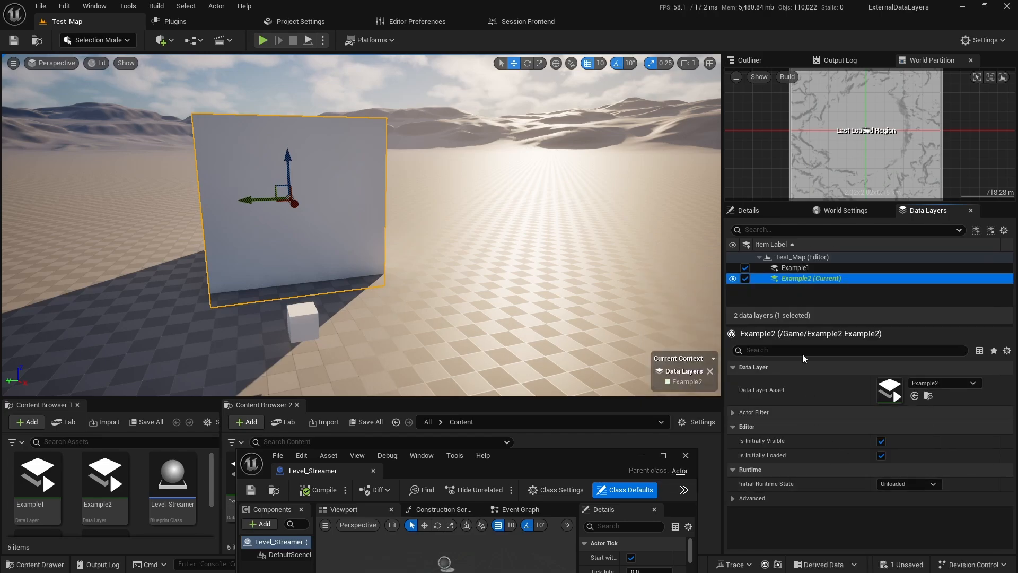
left_click(800, 291)
right_click_drag(470, 278, 397, 332)
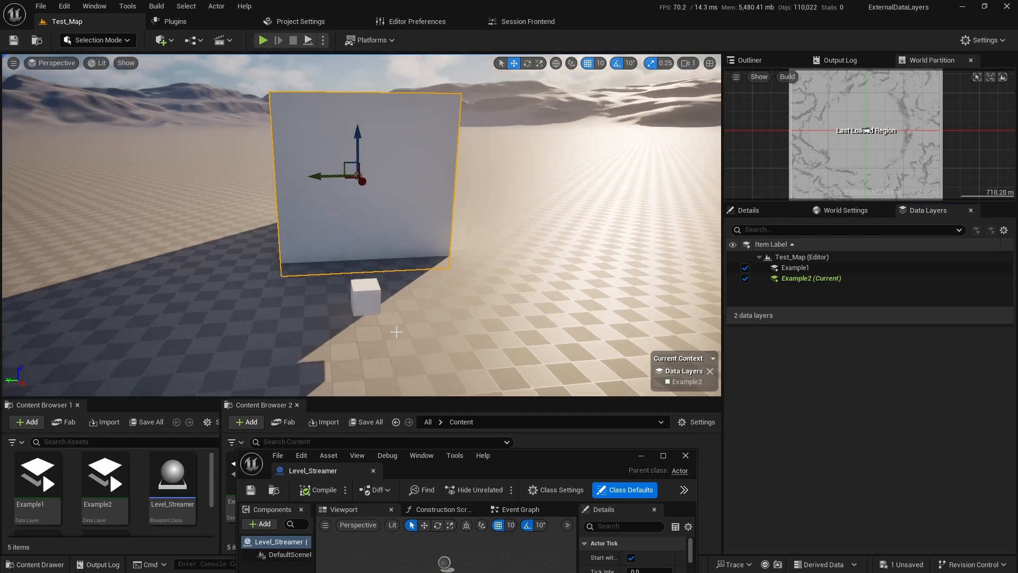
- Clear the current data layer context set to Example2
right_click(795, 281)
left_click(876, 519)
left_click(794, 289)
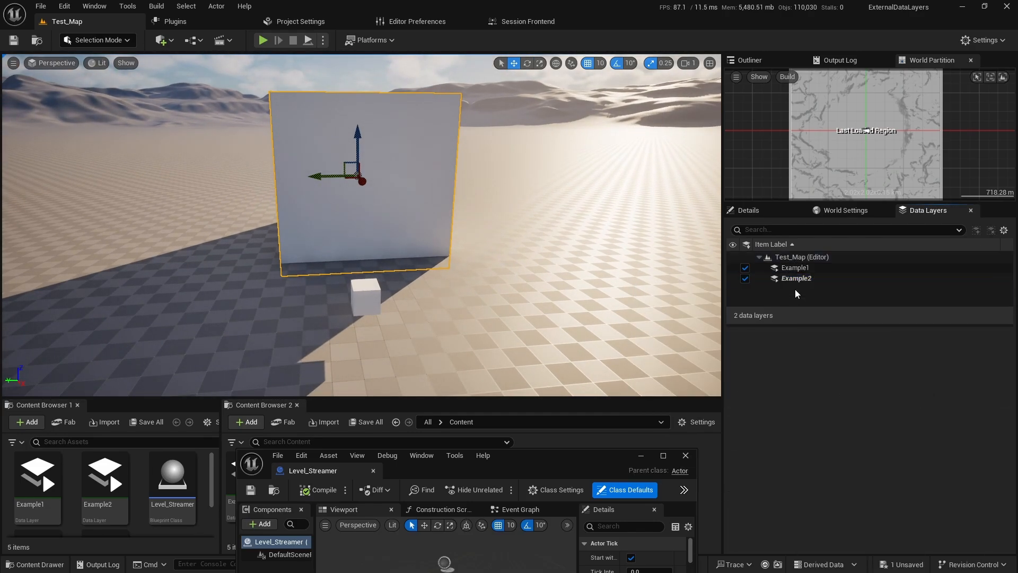
left_click(802, 258)
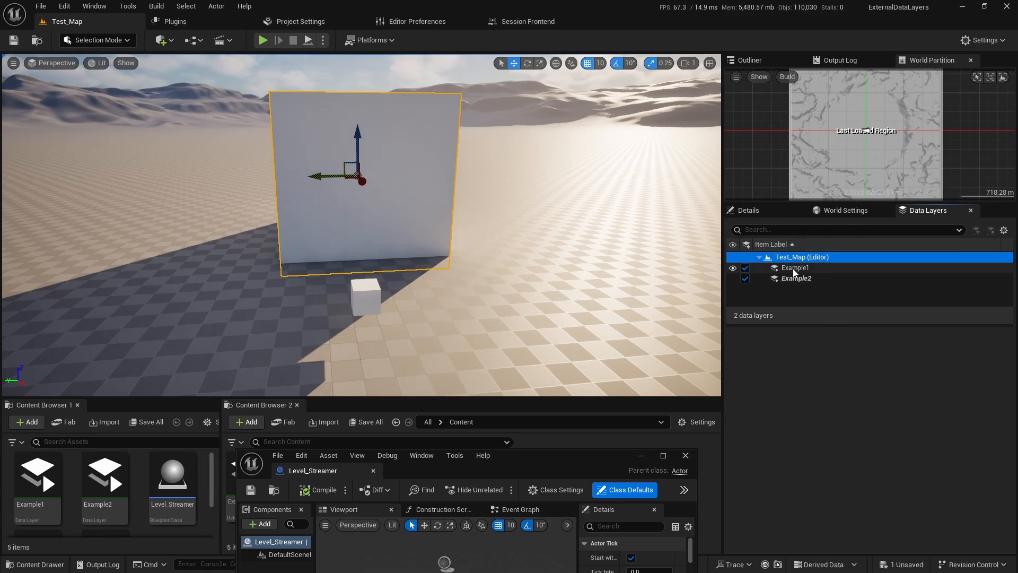
left_click(805, 280)
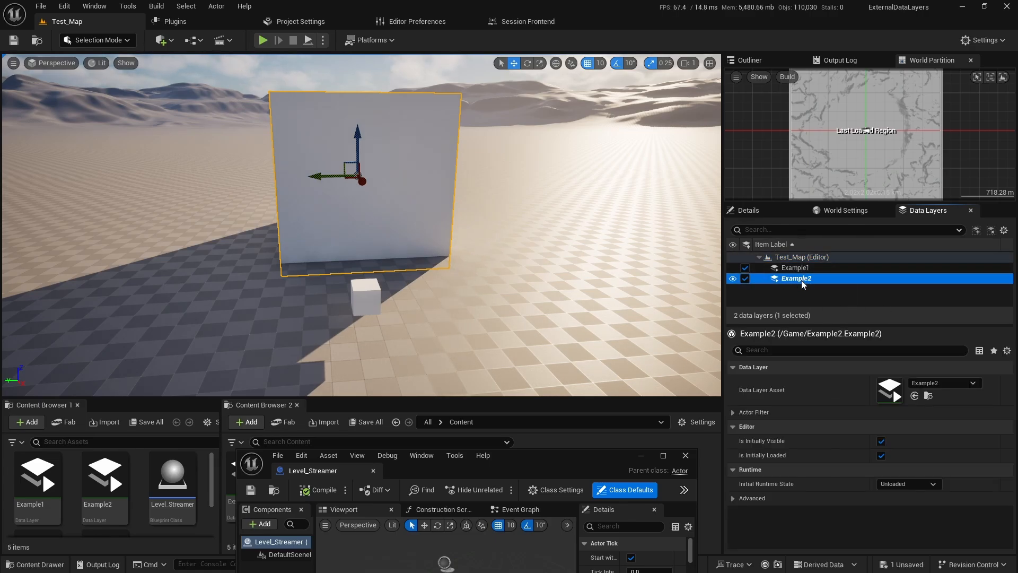
right_click(800, 280)
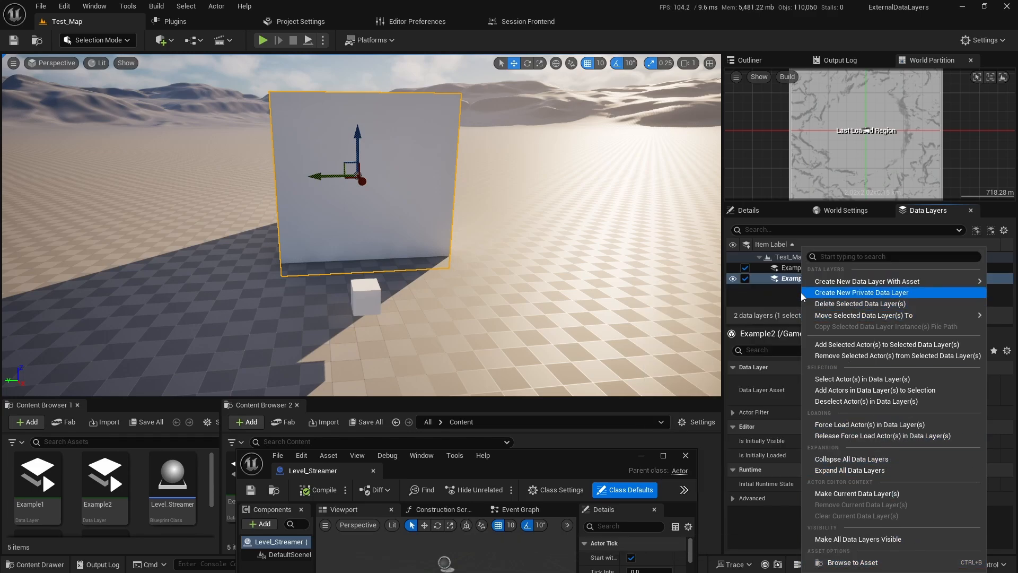
left_click(768, 289)
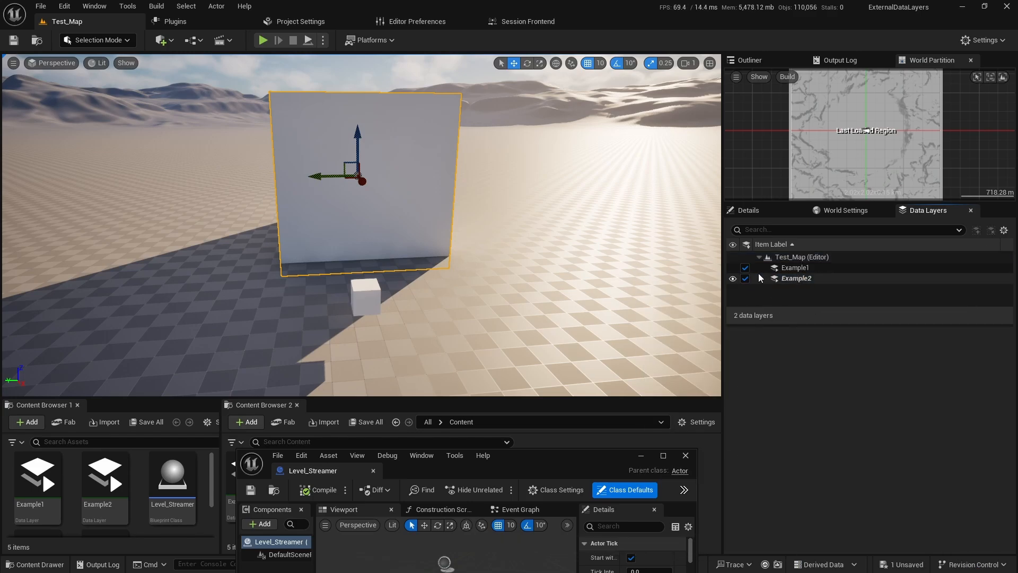
- Maximize the Level_Streamer Blueprint editor, add a Box Collision component under DefaultSceneRoot, and save the Blueprint
left_click_drag(535, 459, 701, 330)
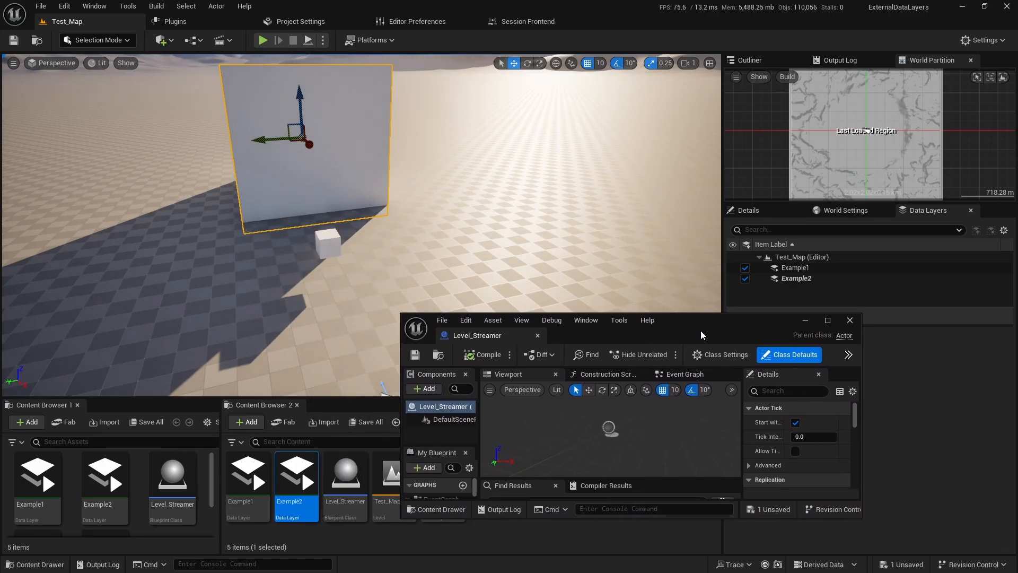
double_click(701, 329)
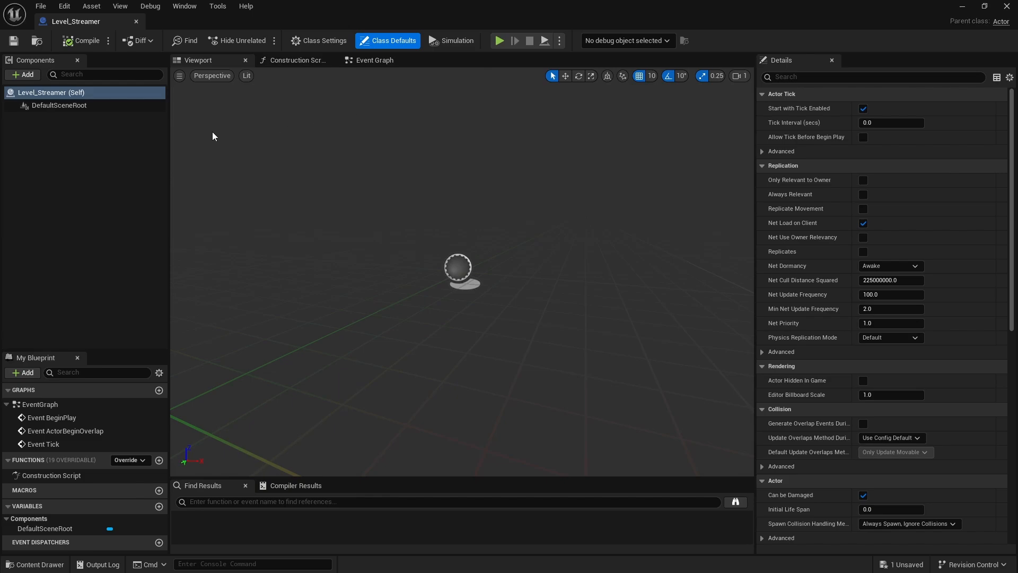
left_click(23, 74)
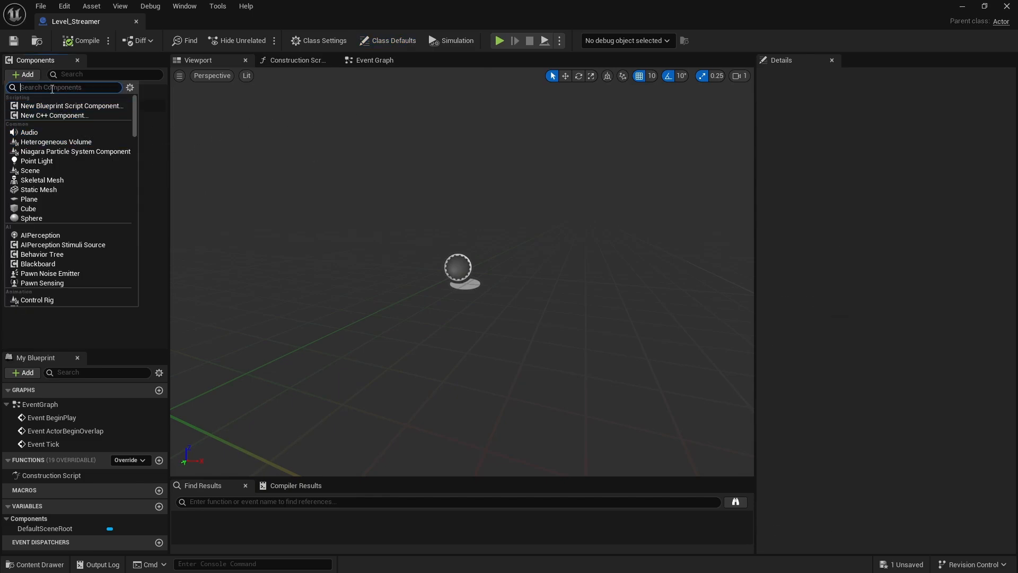
type("box")
left_click(37, 109)
left_click(84, 201)
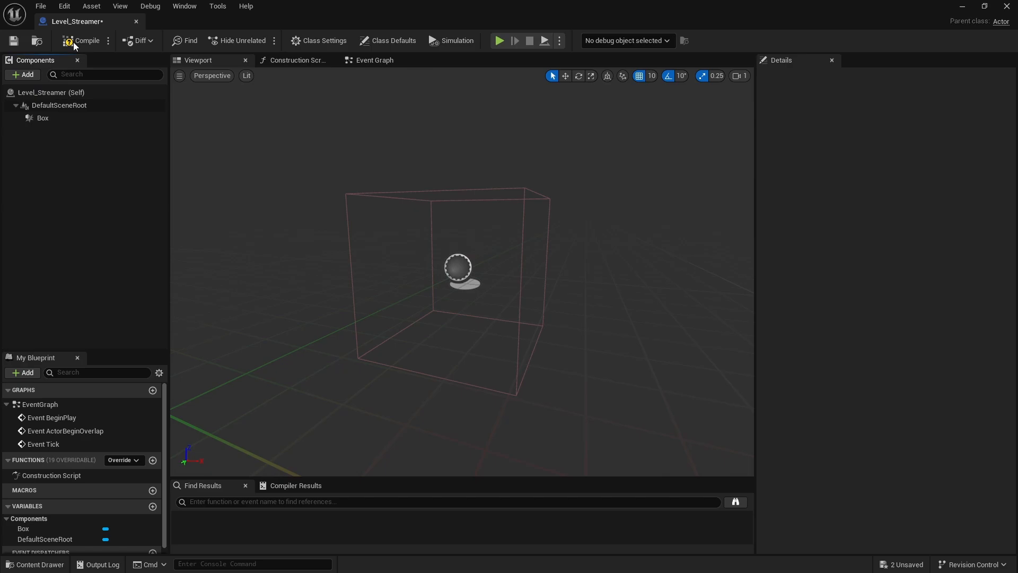
left_click(12, 47)
left_click_drag(144, 350, 215, 207)
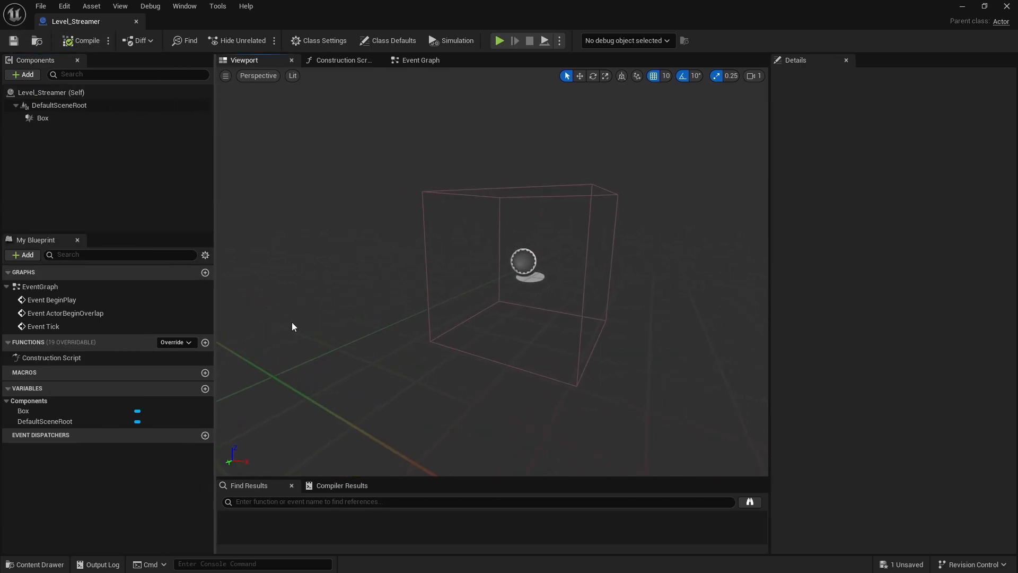
- Delete all default event nodes from the Event Graph of Level_Streamer
right_click_drag(291, 322, 312, 324)
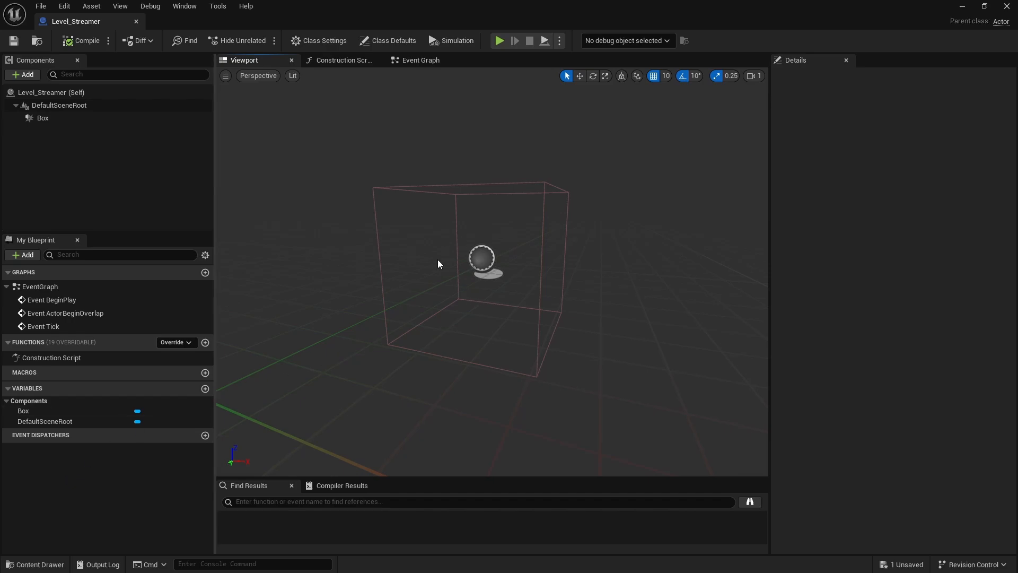
right_click_drag(460, 310, 481, 308)
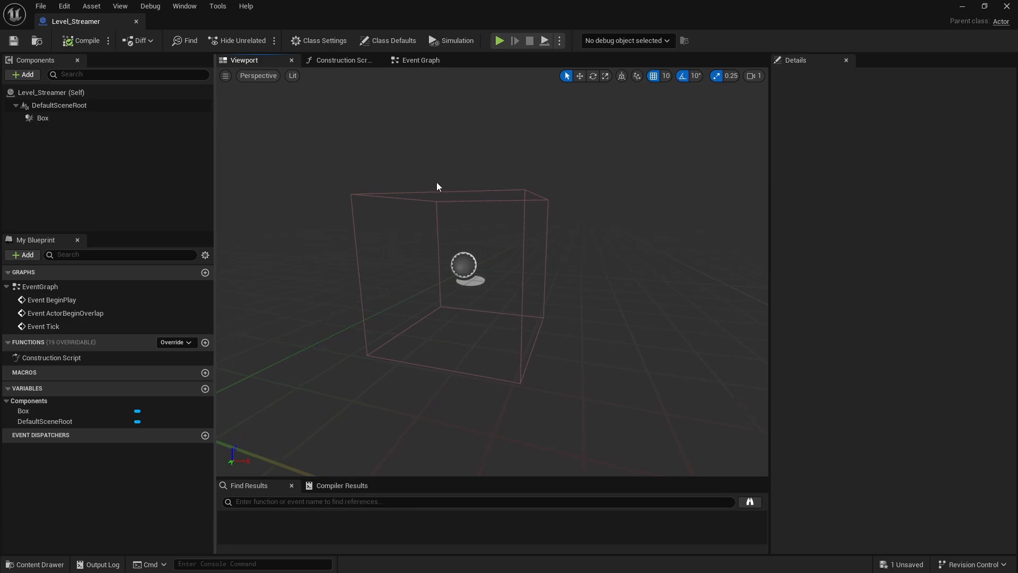
left_click(413, 63)
right_click_drag(441, 209, 396, 230)
left_click_drag(344, 159, 480, 388)
key("Delete")
- Add Event ActorBeginOverlap and Event ActorEndOverlap nodes to the Event Graph, one above the other
right_click(462, 288)
type("begin overl")
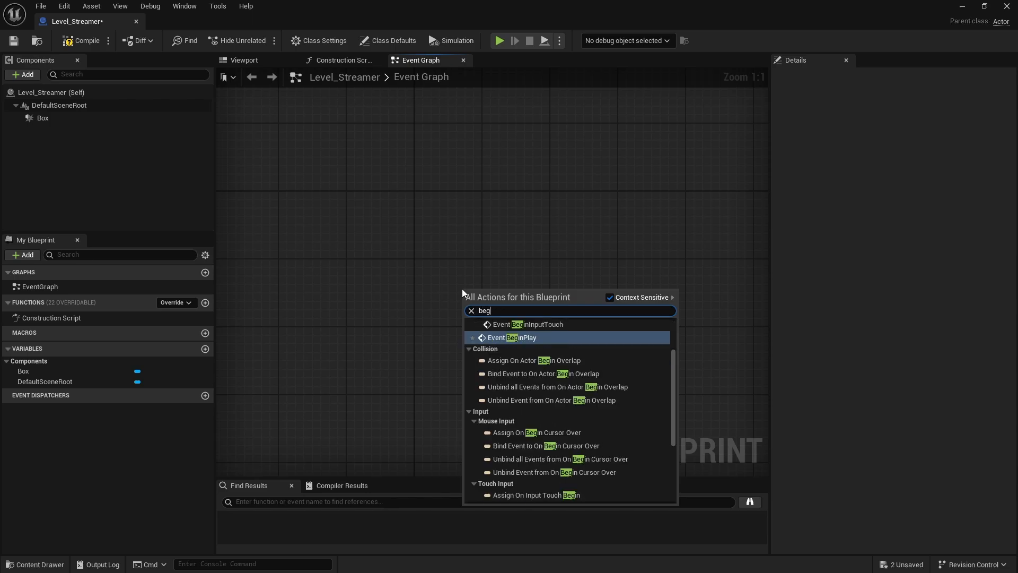
type("end")
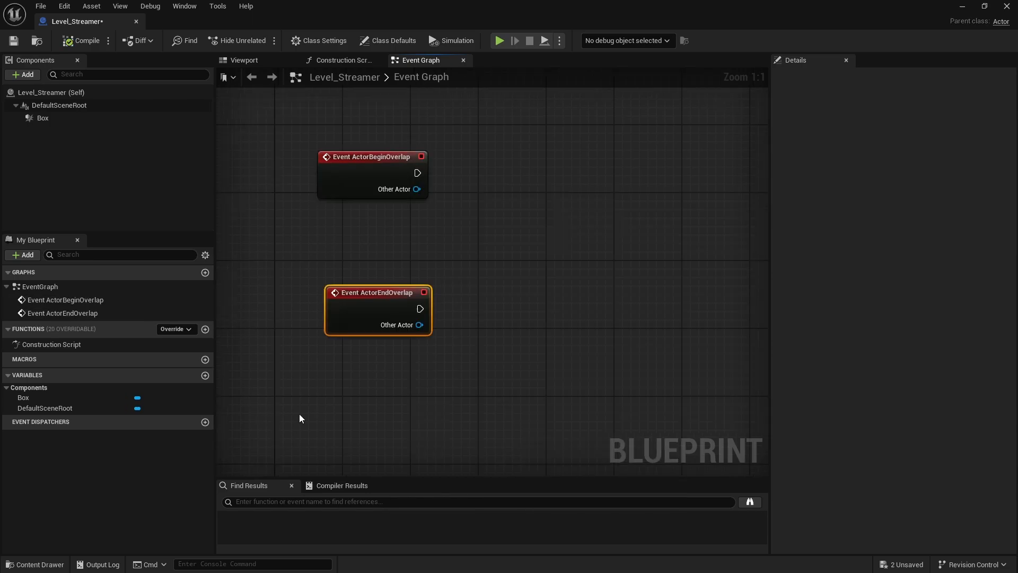
left_click(299, 414)
- Create a new variable of type Data Layer Asset Object Reference in Level_Streamer and save the Blueprint
right_click_drag(235, 396, 247, 365)
left_click(205, 375)
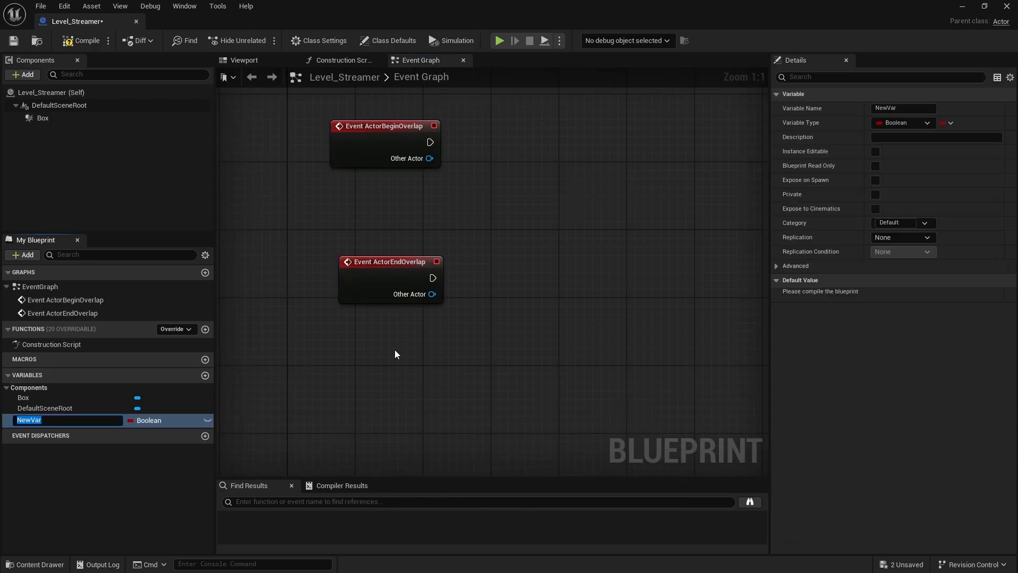
left_click(160, 421)
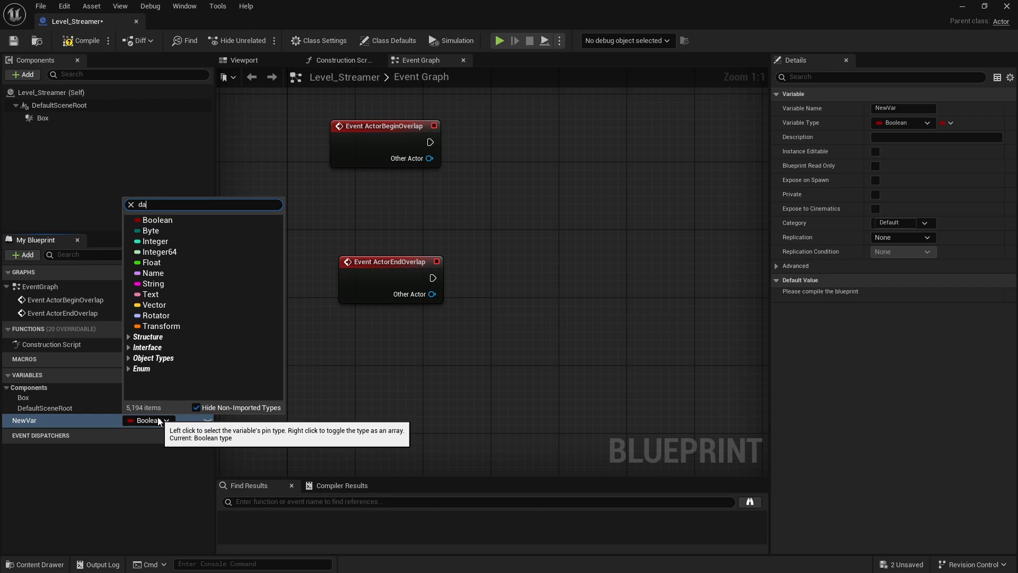
type("data layer")
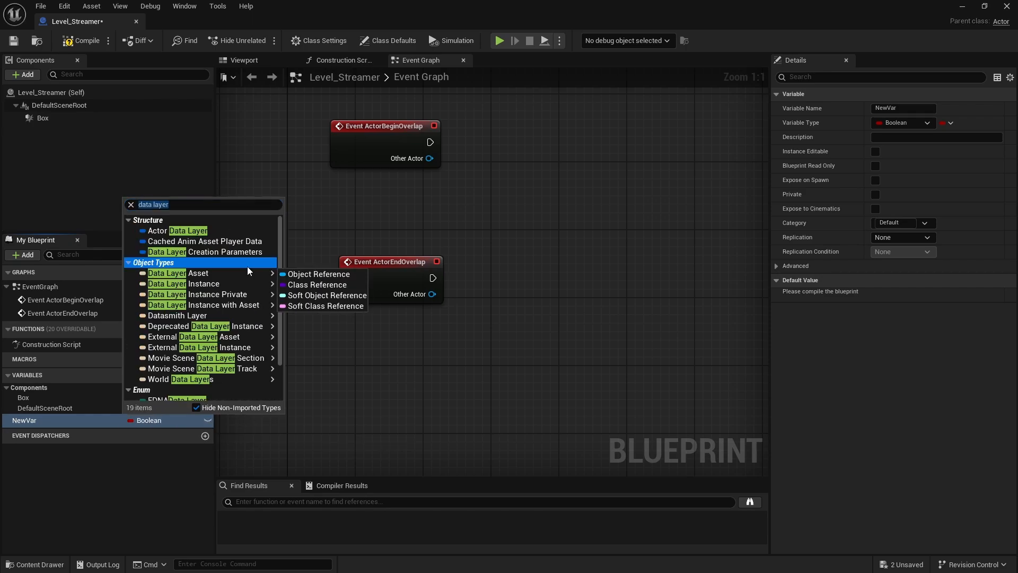
mouse_move(247, 271)
left_click(317, 274)
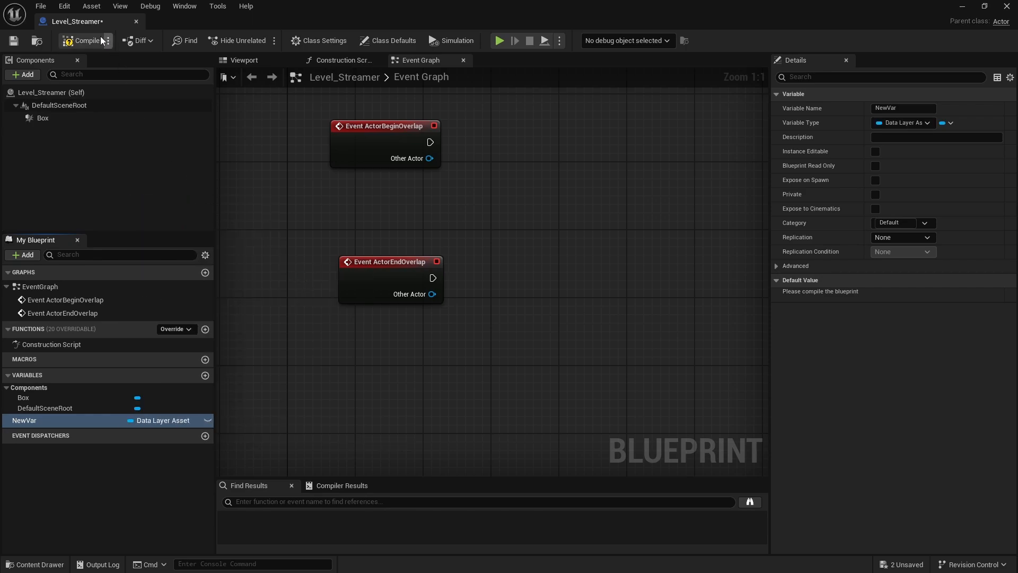
left_click(9, 41)
- Rename the new Data Layer Asset variable as Activate_Begin, leaving its default asset unassigned
left_click(952, 295)
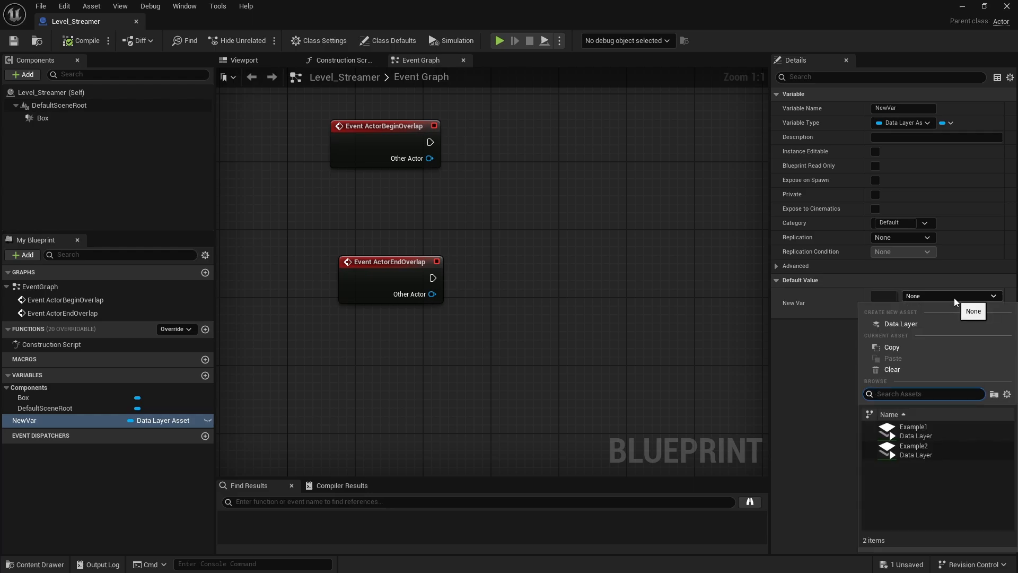
left_click(465, 471)
key("F2")
type("Activate_Begin")
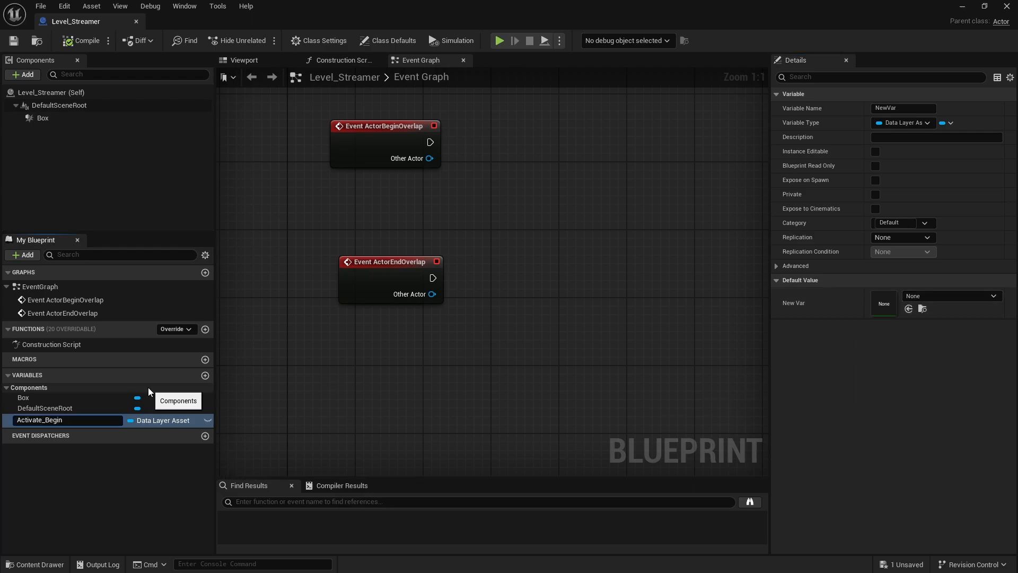
key("Return")
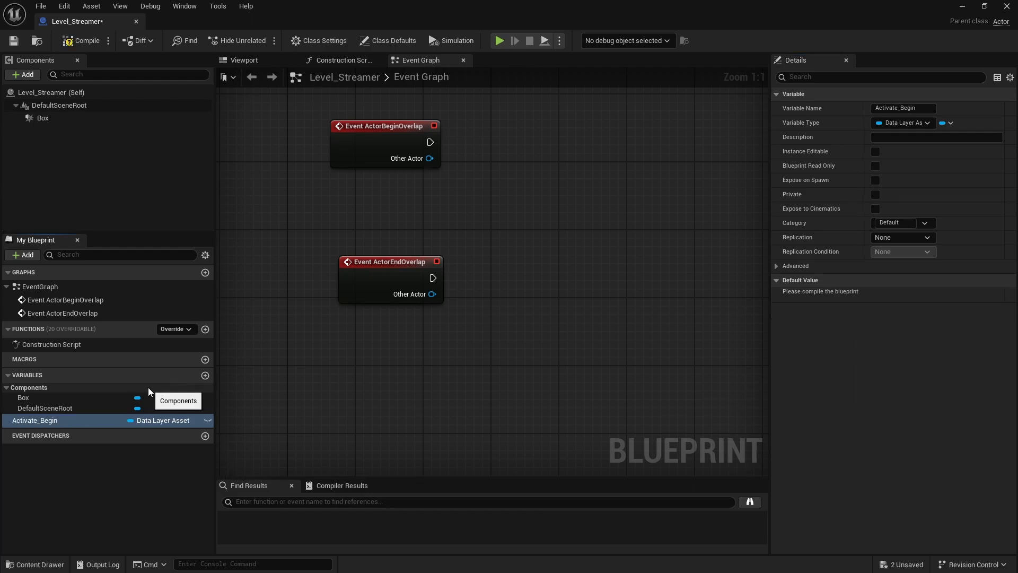
- Convert Activate_Begin to an array and enable Instance Editable and Expose on Spawn for it
left_click(82, 45)
left_click(949, 122)
left_click(927, 151)
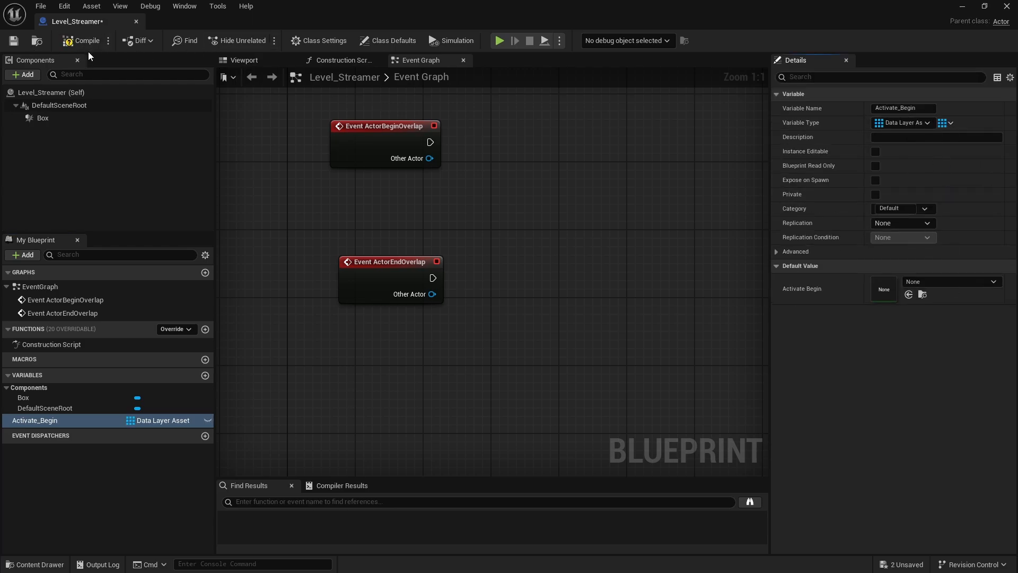
right_click_drag(343, 234, 319, 285)
left_click(876, 151)
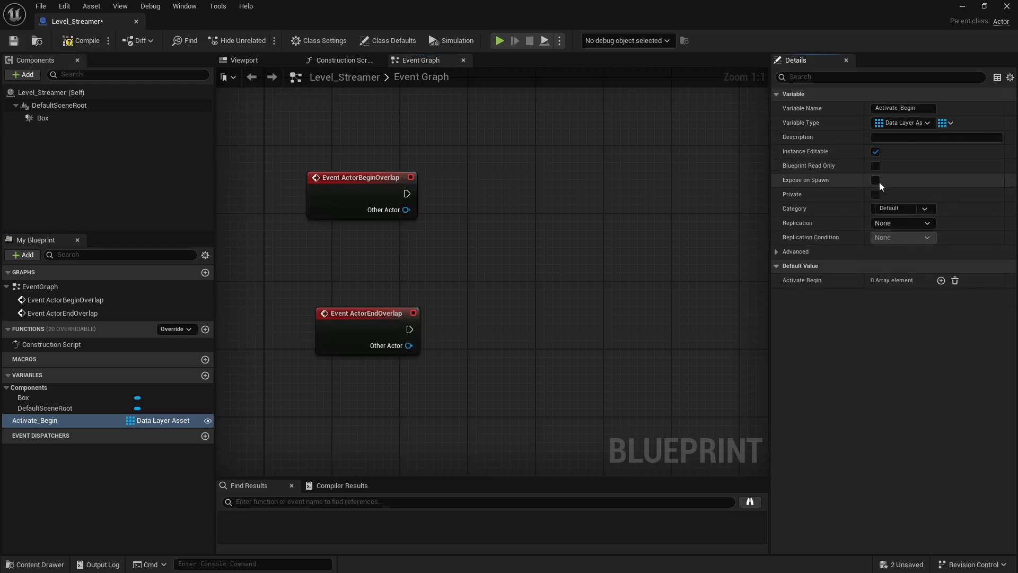
left_click(875, 180)
- Duplicate the Activate_Begin variable, name the copy Activate_End, and compile the Blueprint
right_click(44, 422)
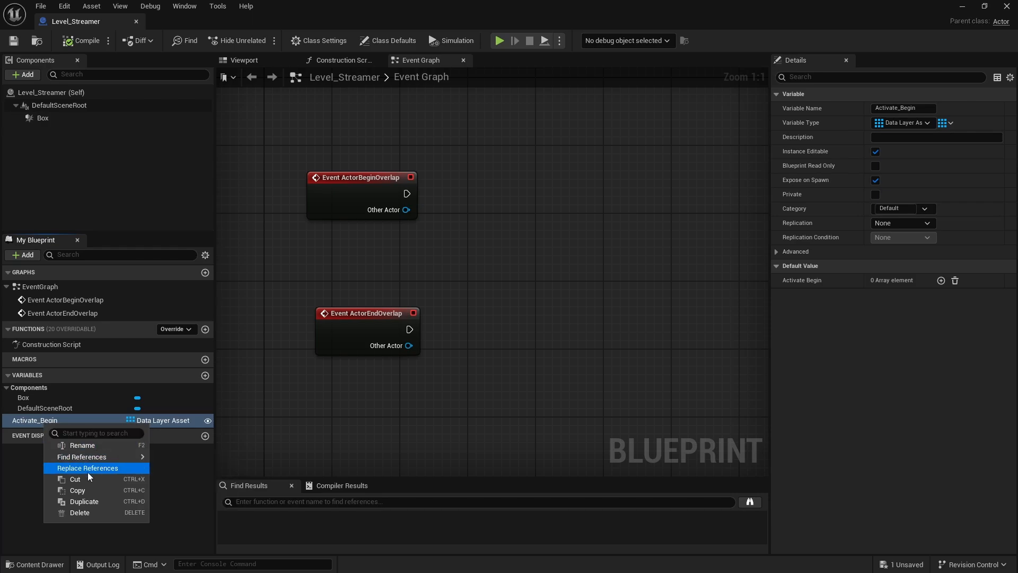
left_click(85, 501)
type("Activate_End")
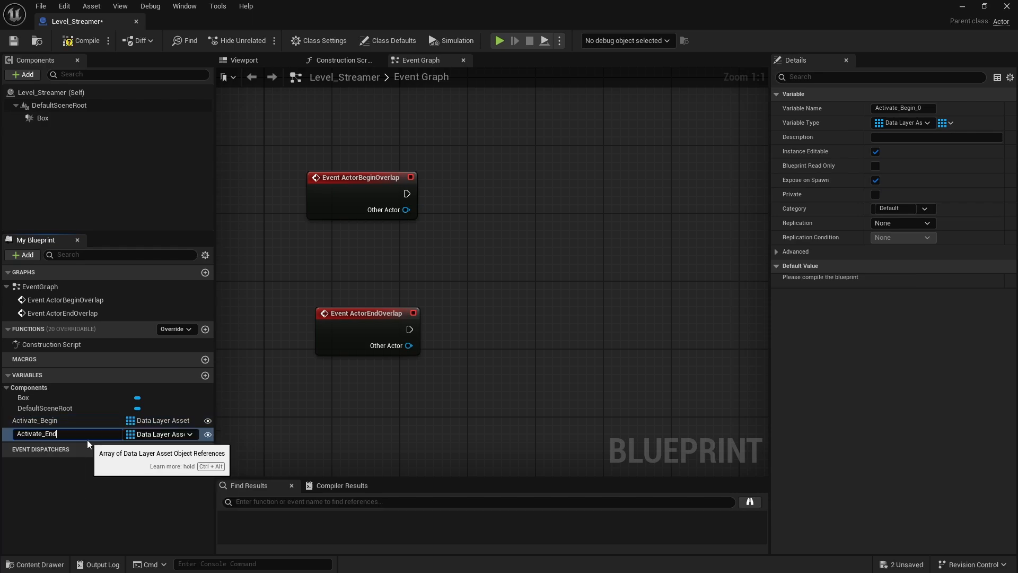
key("Return")
left_click(82, 41)
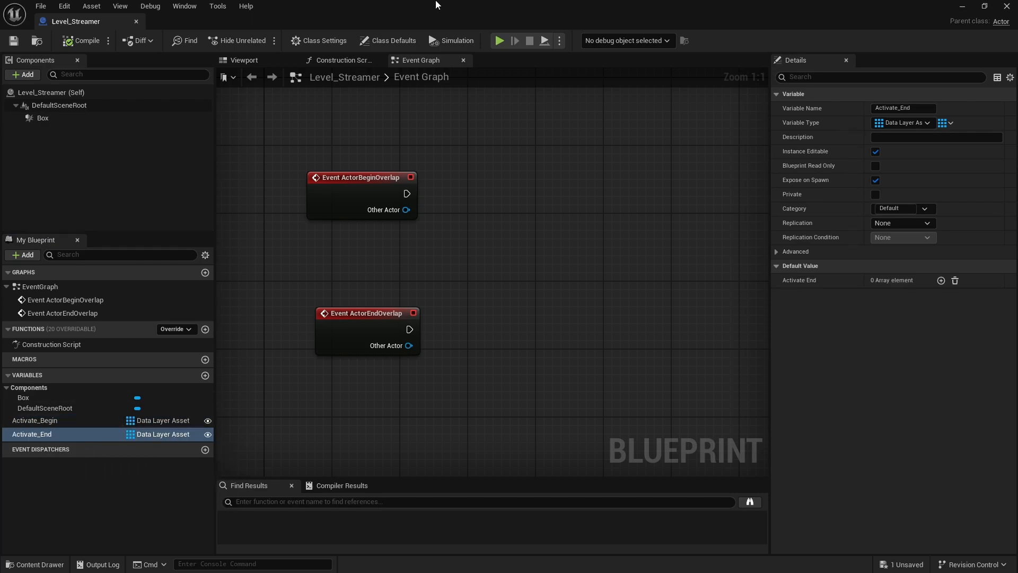
- Return to Test_Map and place a Level_Streamer actor on the ground beside the cubes
left_click_drag(437, 3, 636, 475)
left_click_drag(344, 485, 480, 262)
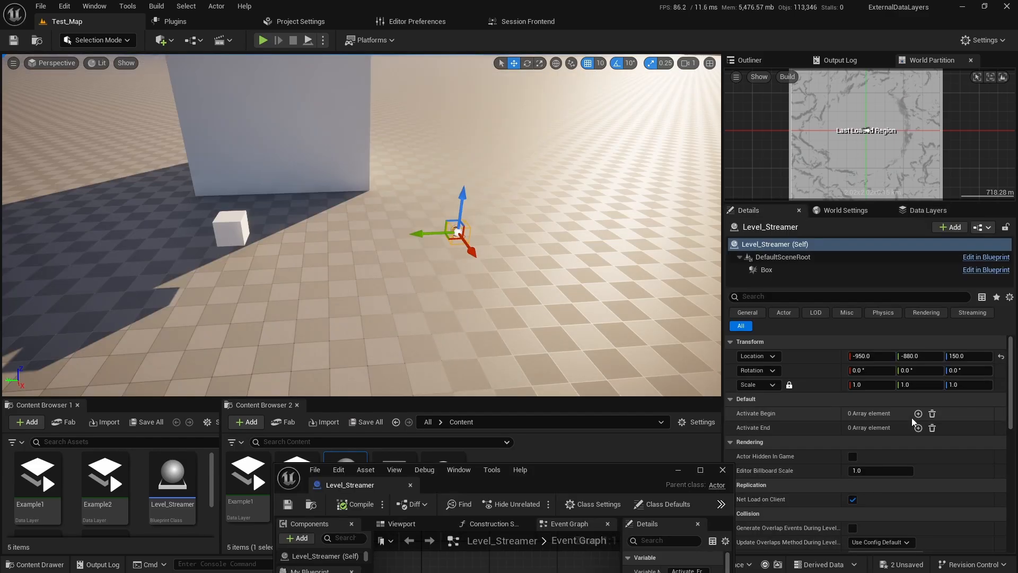
- Assign Example1 to Activate Begin and Example2 to Activate End on the placed Level_Streamer, and move the actor beside the small white cube
left_click(918, 413)
left_click(917, 458)
left_click(947, 430)
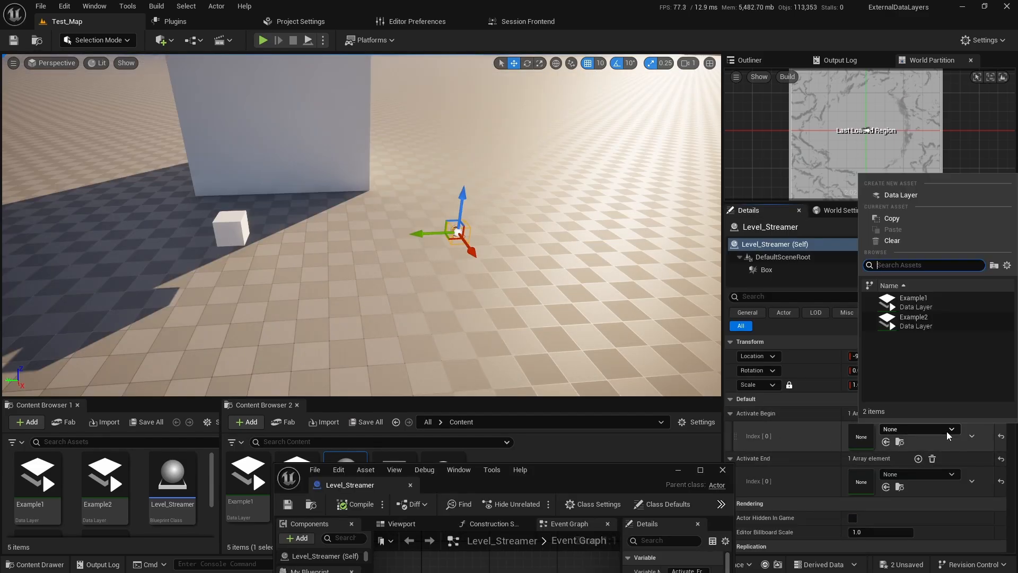
left_click(928, 299)
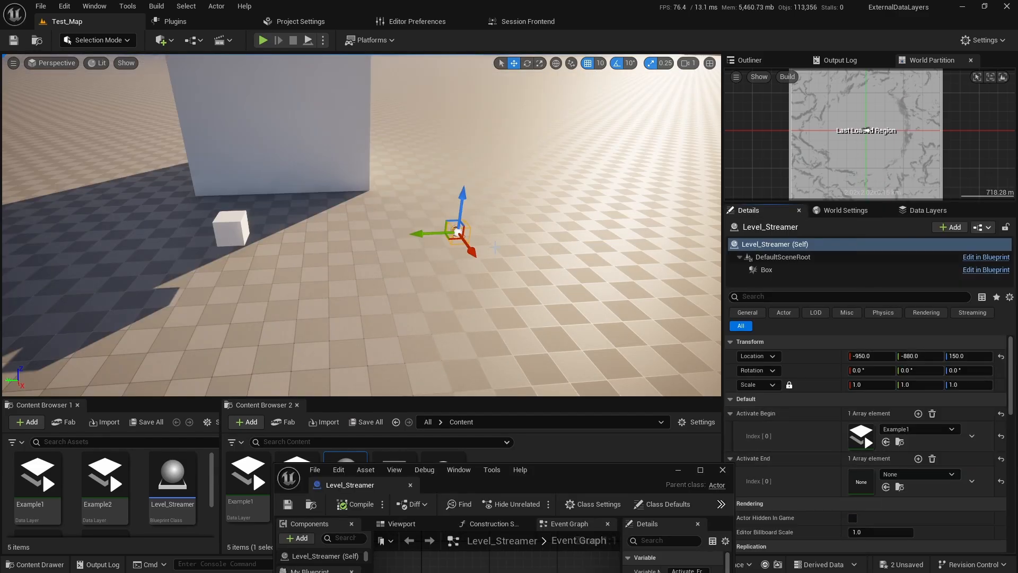
left_click(915, 474)
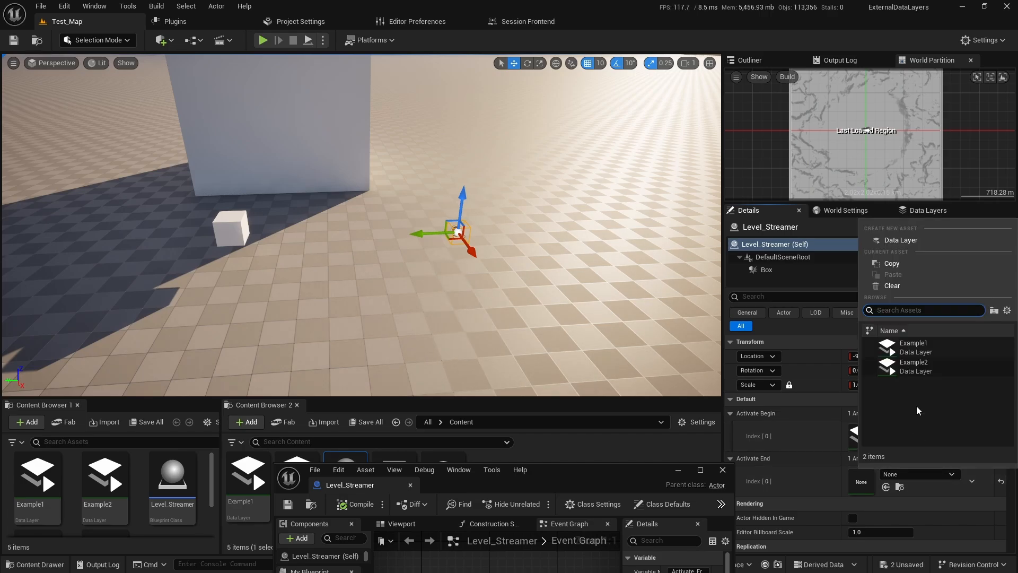
left_click(920, 369)
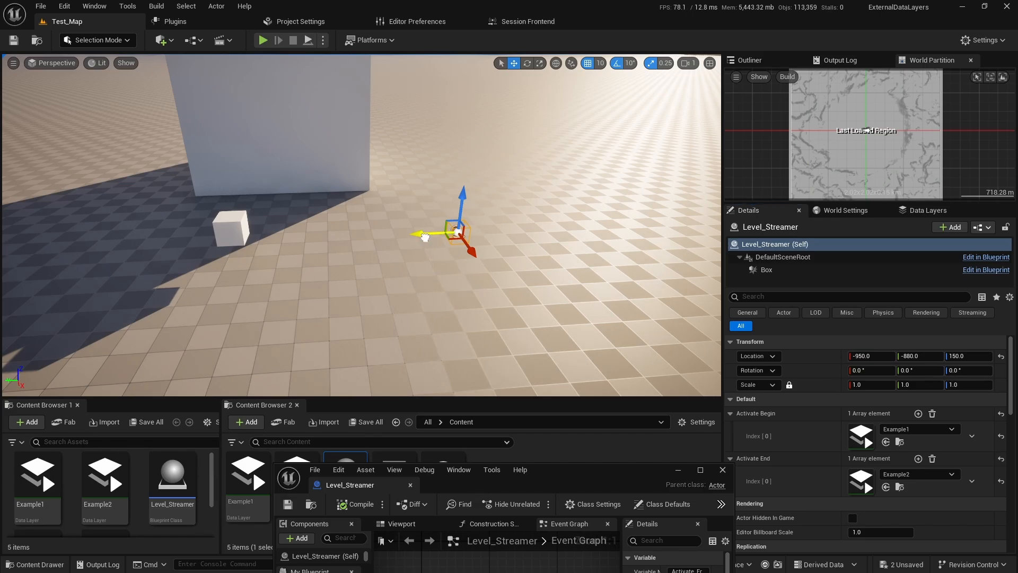
left_click_drag(425, 237, 218, 244)
- Return to the Level_Streamer Event Graph and space the ActorBeginOverlap and ActorEndOverlap events farther apart
double_click(579, 484)
left_click(43, 420)
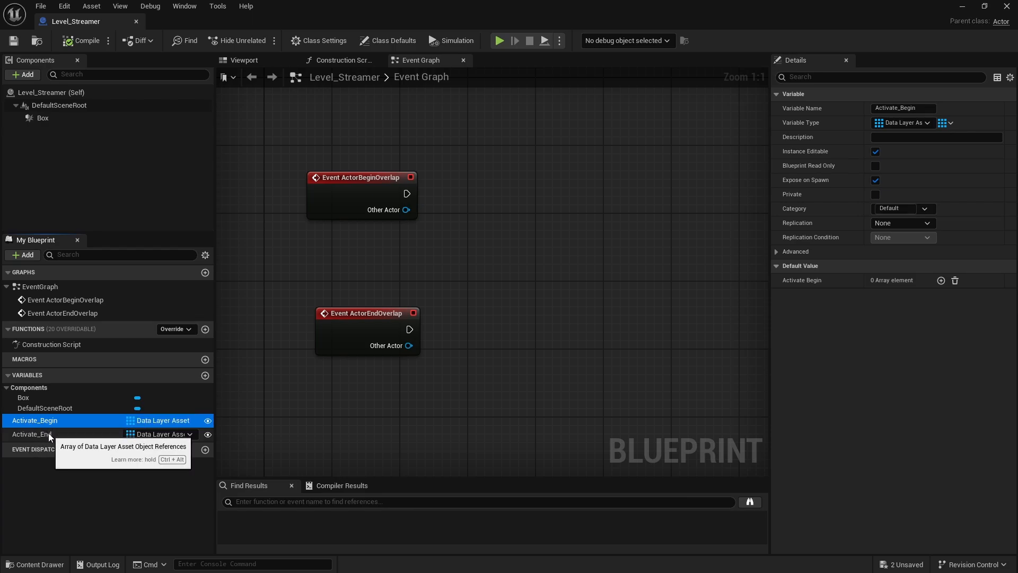
left_click(90, 434)
left_click(89, 424)
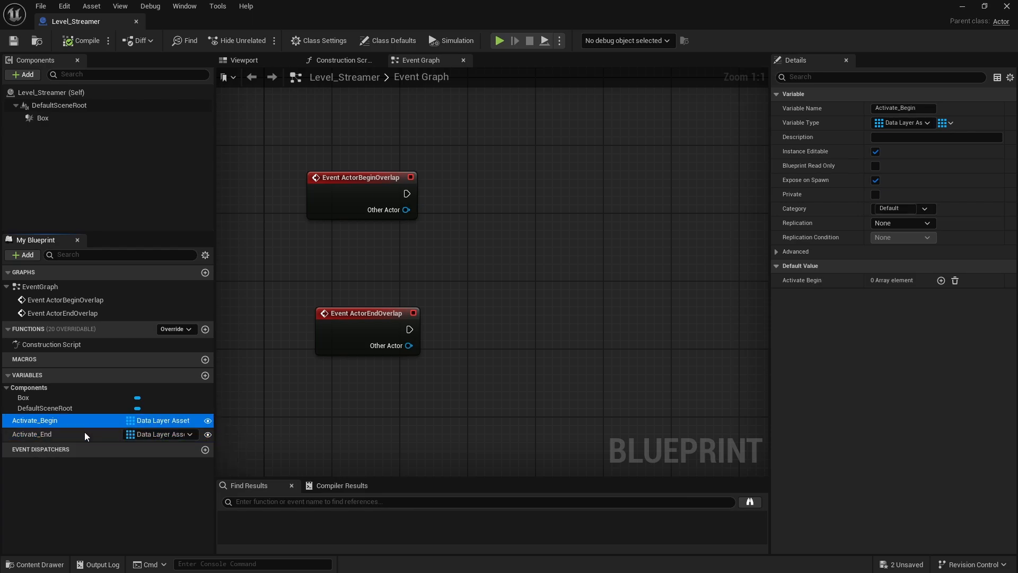
left_click(84, 433)
right_click_drag(352, 377, 364, 342)
left_click_drag(380, 288, 380, 348)
right_click_drag(388, 260, 388, 309)
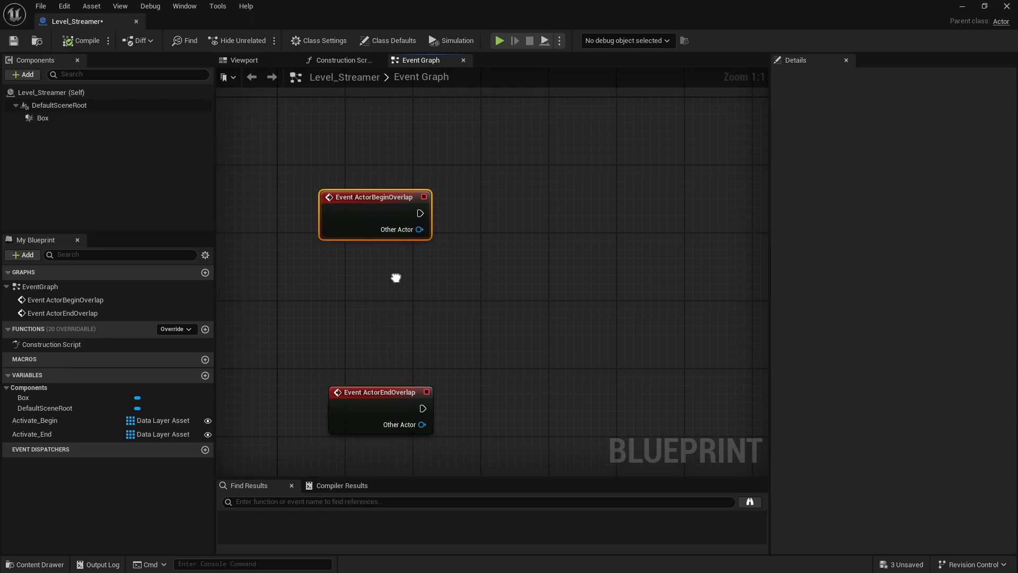
- Add a getter for Activate_Begin feeding a For Each Loop that runs from Event ActorBeginOverlap
left_click_drag(106, 419, 422, 337)
left_click(455, 355)
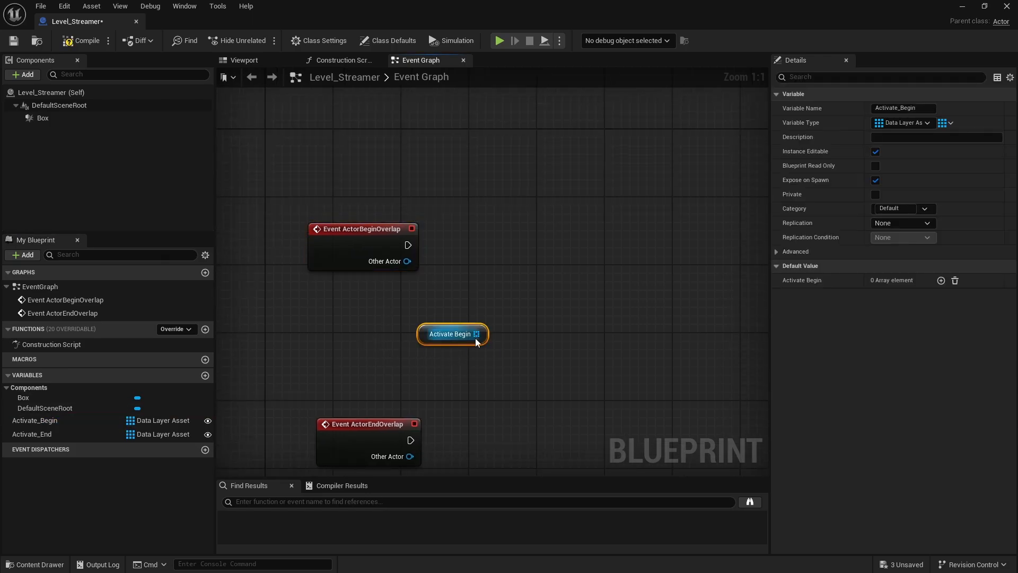
left_click_drag(564, 334, 489, 232)
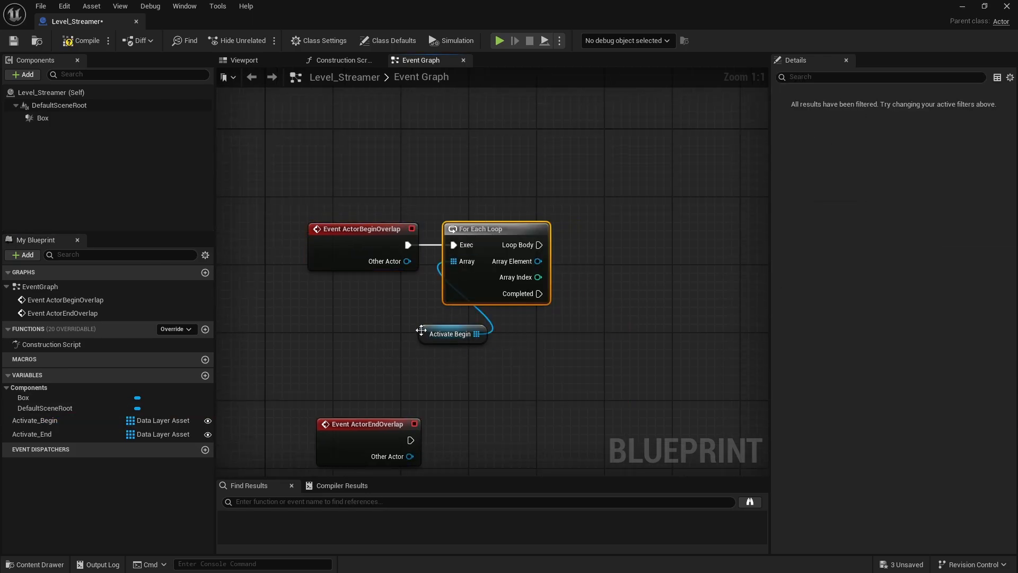
left_click_drag(422, 332, 448, 317)
left_click(562, 342)
- Add a Get Data Layer Manager node to the Event Graph near the For Each Loop
right_click_drag(565, 340, 418, 343)
right_click(418, 343)
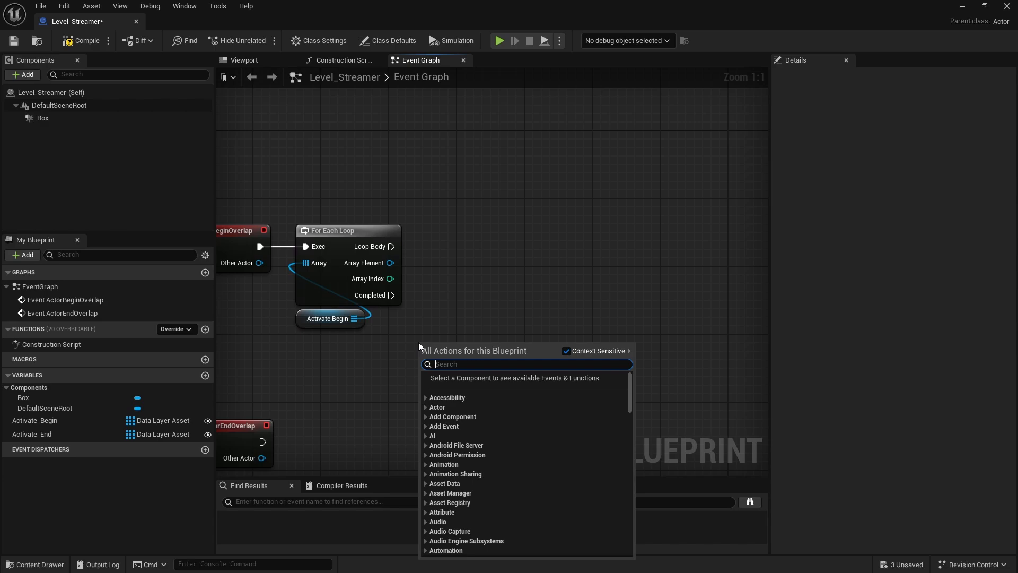
type("data layer")
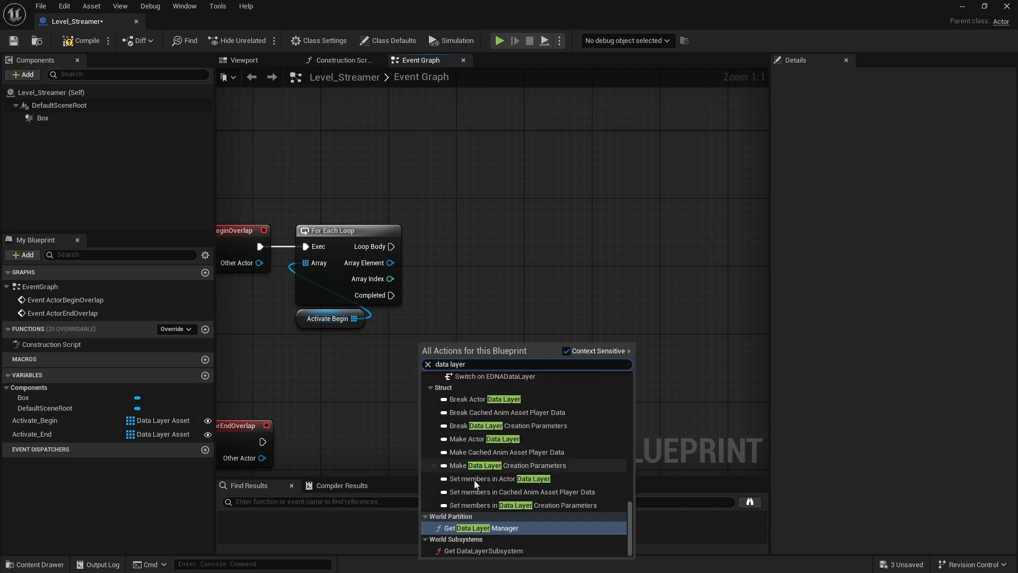
left_click(483, 528)
left_click_drag(469, 371, 470, 255)
left_click_drag(390, 246, 433, 250)
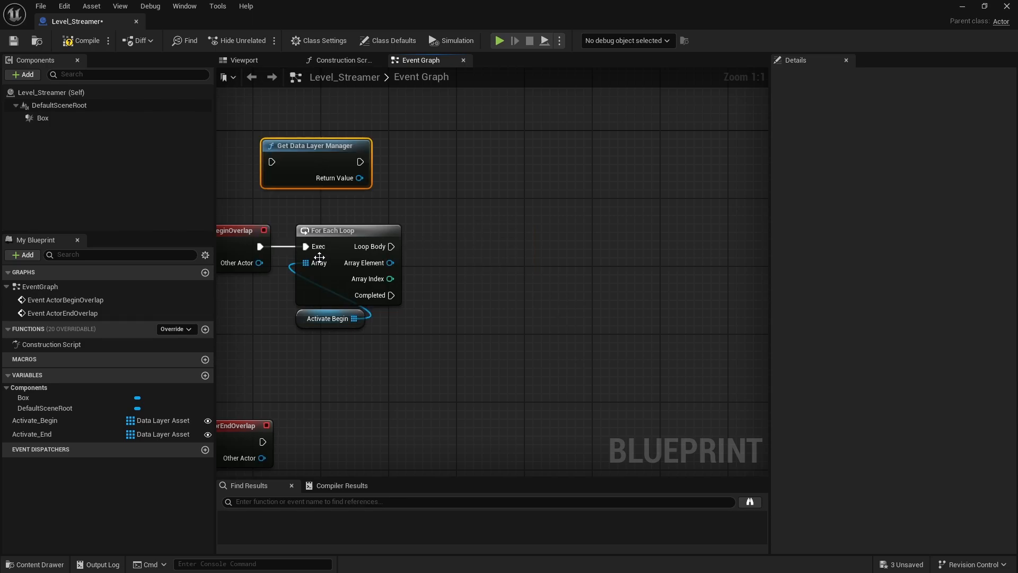
- Wire Get Data Layer Manager between Event ActorBeginOverlap and the For Each Loop, and line up the nodes
left_click_drag(314, 366, 347, 285)
left_click_drag(339, 279, 499, 280)
left_click_drag(291, 161, 298, 247)
left_click_drag(320, 180, 366, 344)
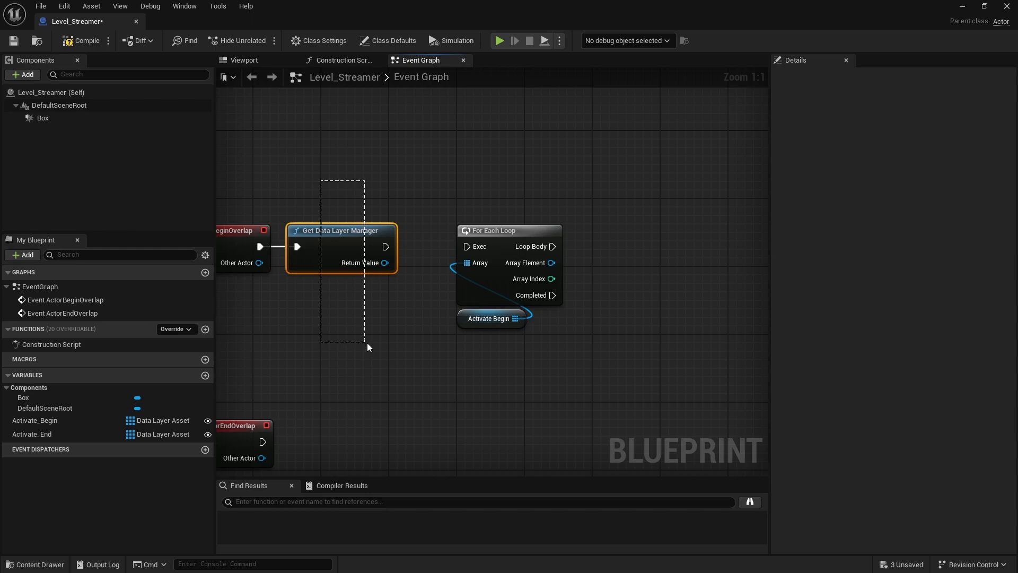
left_click_drag(388, 250, 474, 247)
left_click_drag(422, 363, 490, 204)
left_click_drag(510, 241, 476, 242)
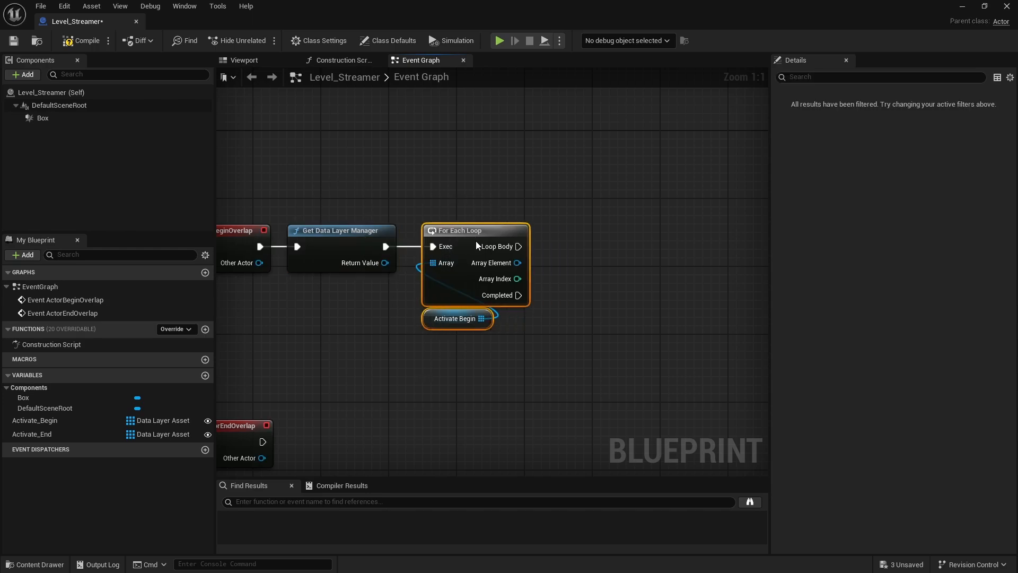
left_click(340, 305)
right_click_drag(351, 329, 393, 325)
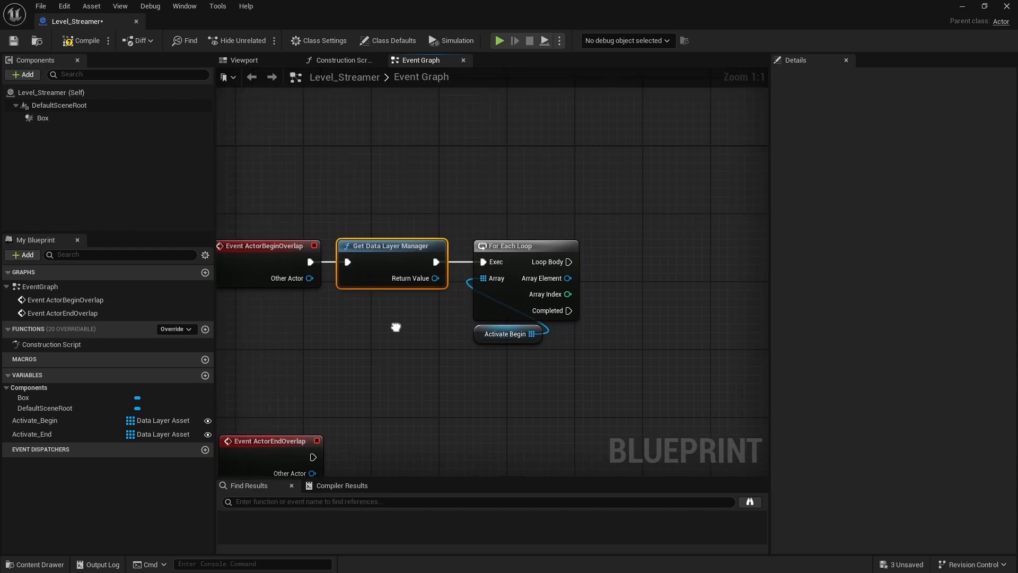
left_click_drag(376, 207, 411, 330)
left_click(444, 310)
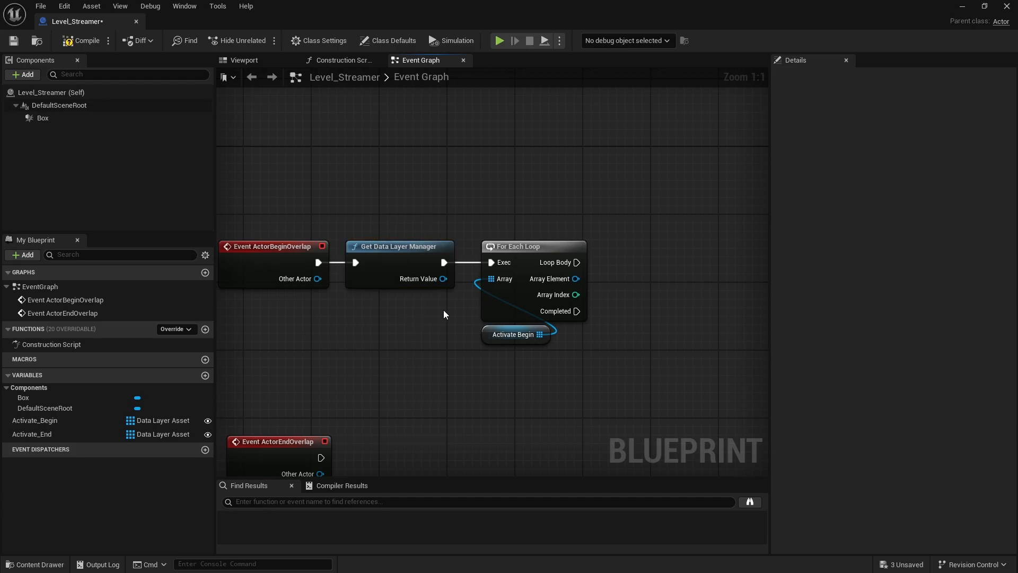
left_click_drag(443, 279, 606, 332)
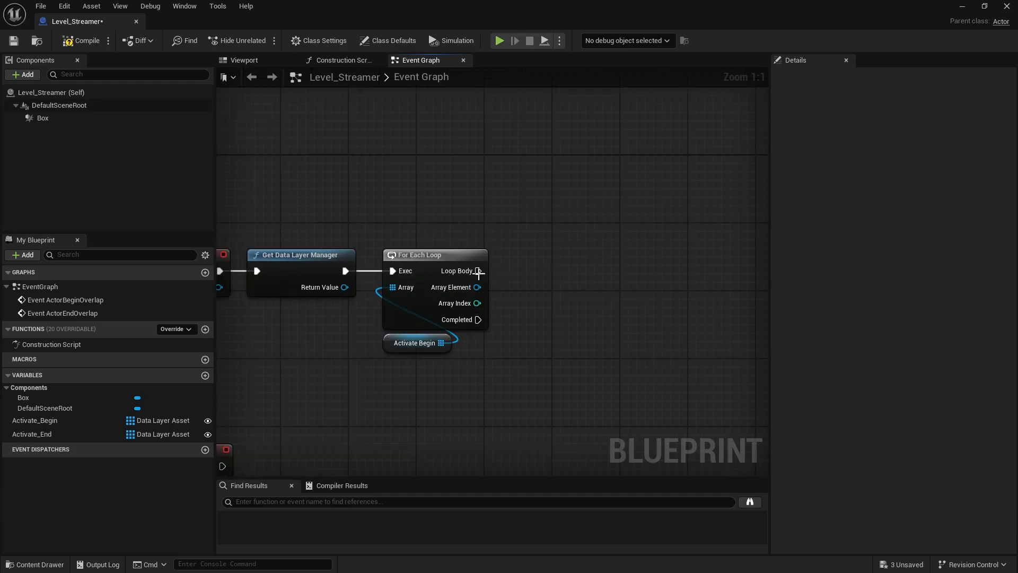
left_click_drag(478, 270, 585, 271)
left_click(389, 340)
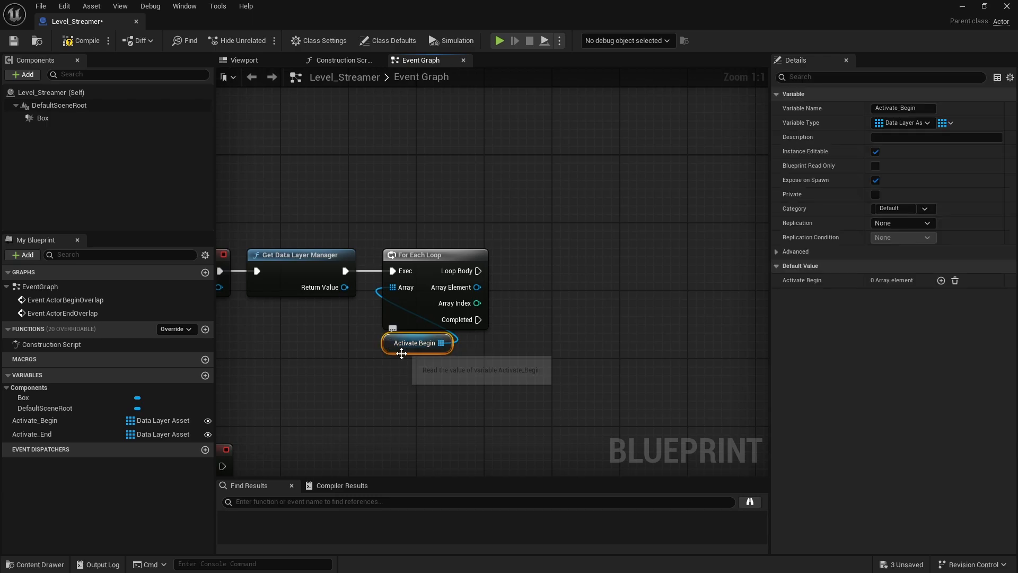
- Add a Set Data Layer Runtime State node targeting the Data Layer Manager's return value and run it from the Loop Body
right_click_drag(509, 379, 420, 387)
left_click_drag(260, 307, 526, 240)
type("data layer")
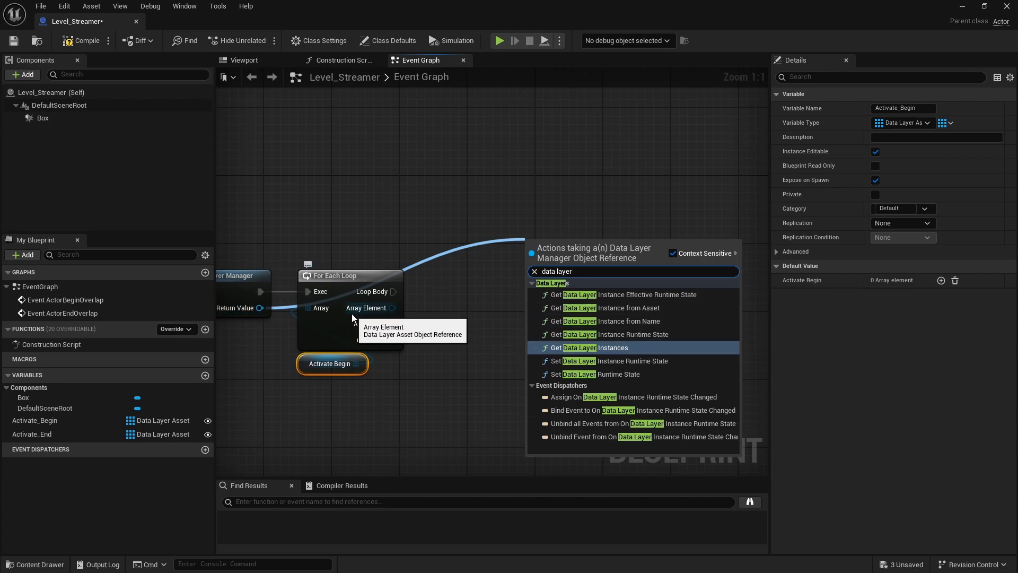
left_click(633, 373)
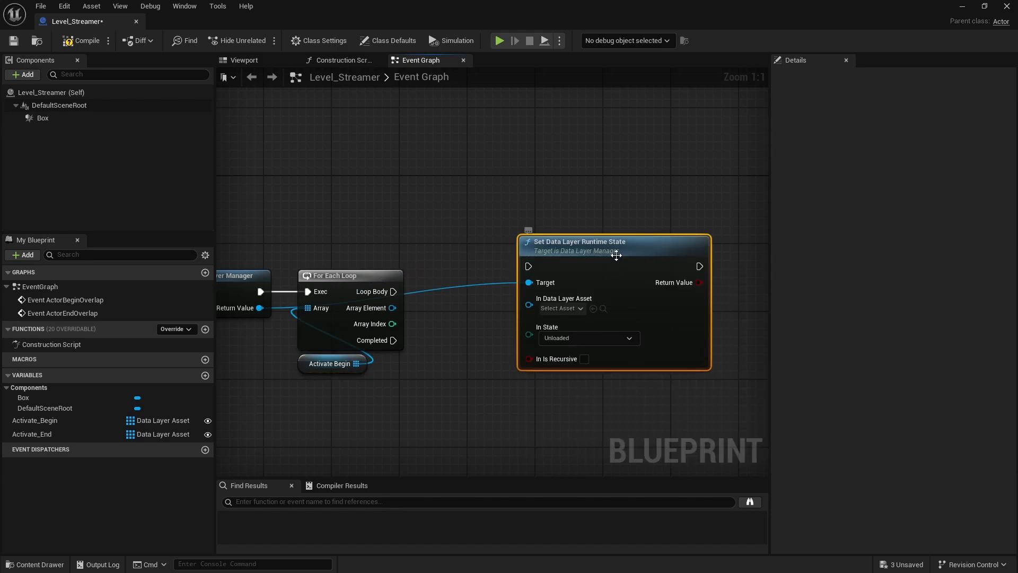
left_click_drag(616, 256, 542, 266)
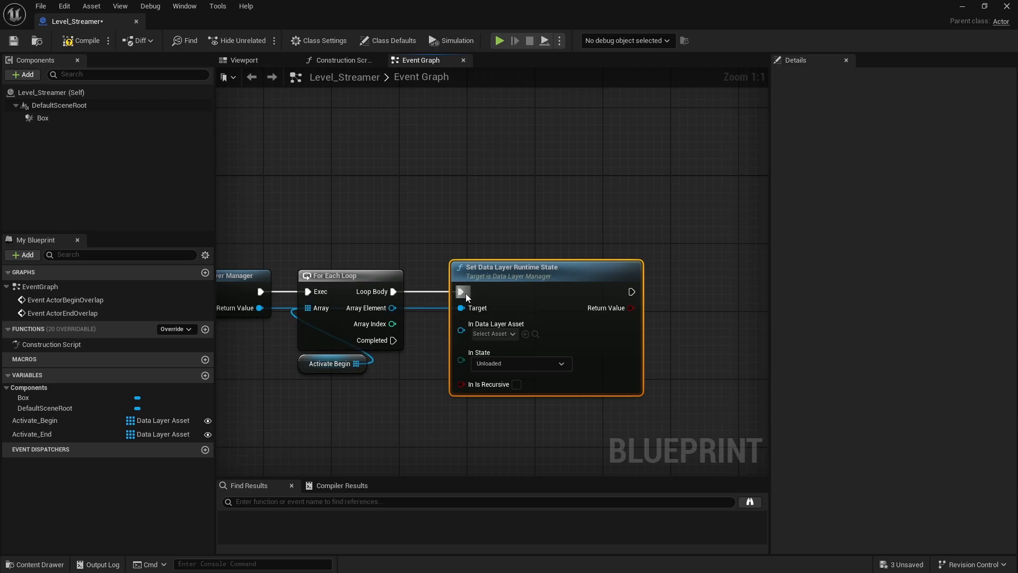
- Connect the loop's Array Element to In Data Layer Asset and set the node's In State to Activated
right_click_drag(418, 360, 468, 322)
left_click(540, 326)
left_click(535, 351)
right_click_drag(536, 351, 501, 335)
- Switch to Test_Map and nest the Example2 data layer under Example1, leaving Example2 selected
left_click_drag(508, 11, 382, 431)
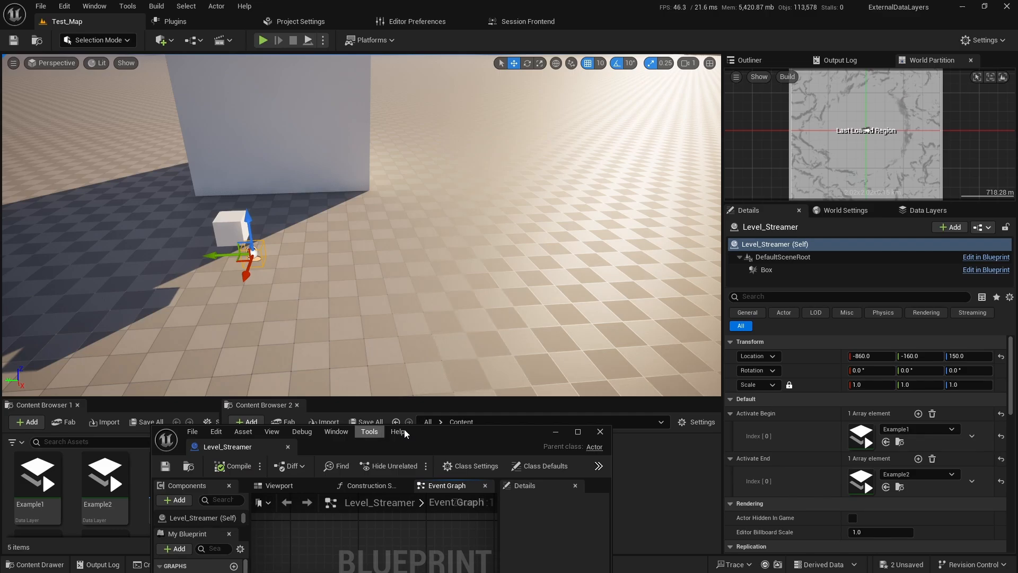
left_click(927, 211)
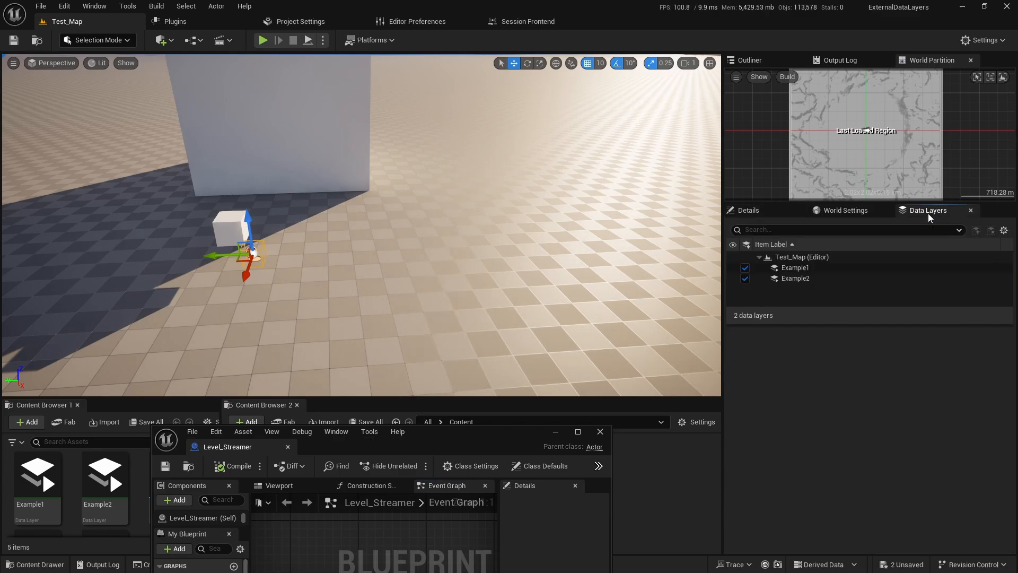
left_click_drag(794, 279, 796, 269)
left_click(793, 278)
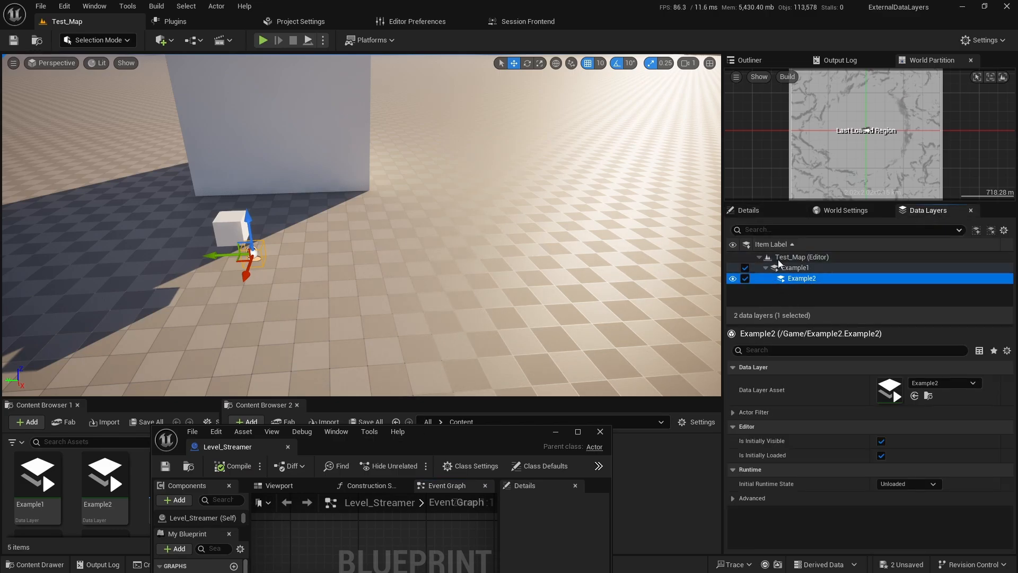
- Return to the Level_Streamer Event Graph and shift the Set Data Layer Runtime State node slightly closer to the loop
double_click(478, 434)
scroll(480, 325, "up", 2)
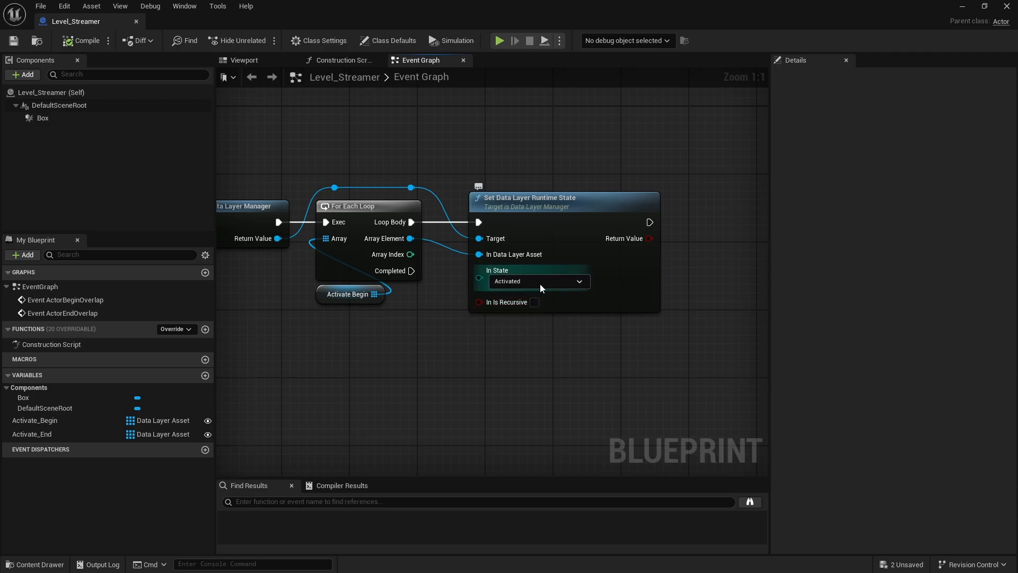
right_click_drag(495, 327, 560, 343)
left_click_drag(621, 225, 613, 225)
left_click(441, 389)
right_click_drag(441, 388, 511, 372)
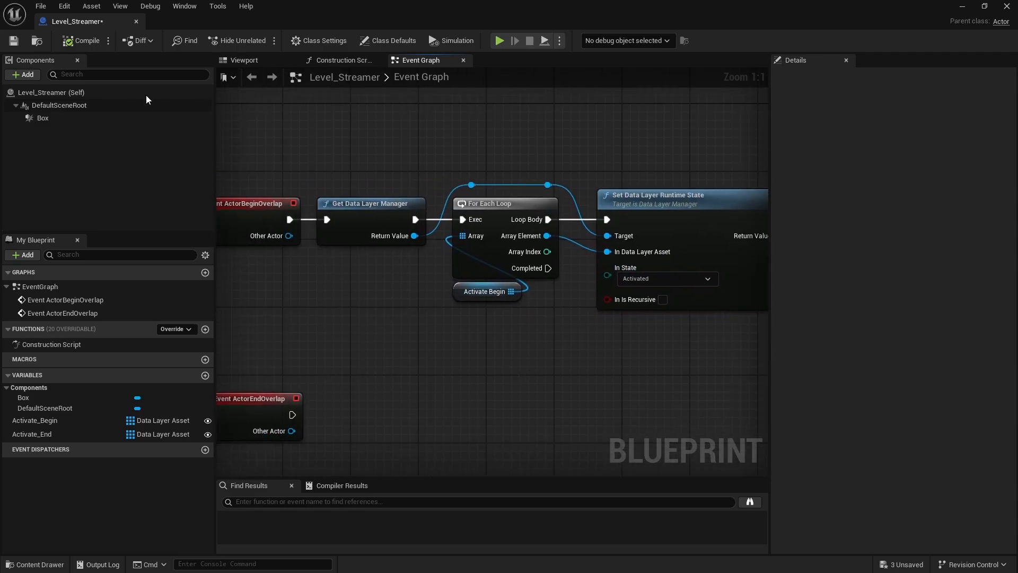
- Duplicate the data layer manager, loop and runtime state nodes below the originals and connect the copy to Event ActorEndOverlap
scroll(333, 197, "down", 2)
left_click_drag(359, 154, 682, 345)
key("ctrl+c")
key("ctrl+v")
left_click_drag(316, 400, 367, 361)
left_click_drag(306, 359, 327, 358)
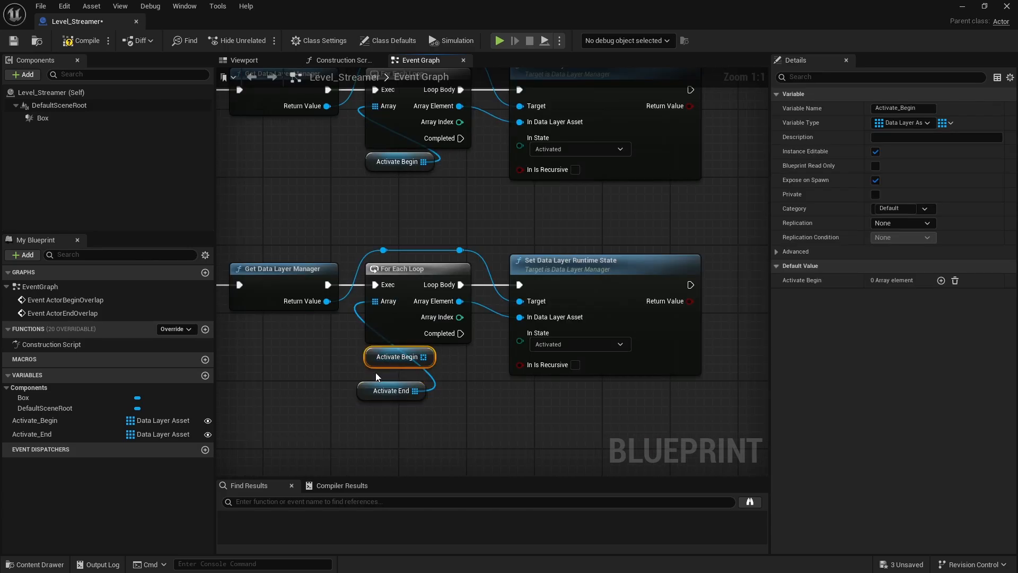
- Replace the copied Activate Begin node with Activate End under the lower loop, align that chain, and save the Blueprint
key("Delete")
left_click_drag(376, 389, 381, 355)
left_click(484, 373)
right_click_drag(485, 373, 474, 381)
left_click_drag(570, 278, 562, 279)
left_click_drag(351, 412, 403, 367)
left_click(367, 425)
right_click_drag(367, 426, 411, 431)
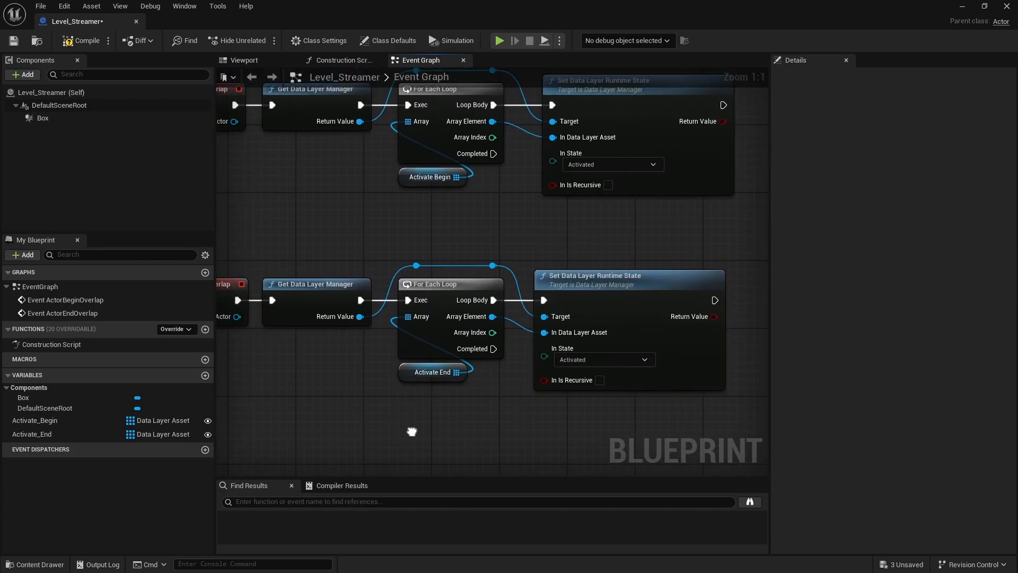
left_click(12, 39)
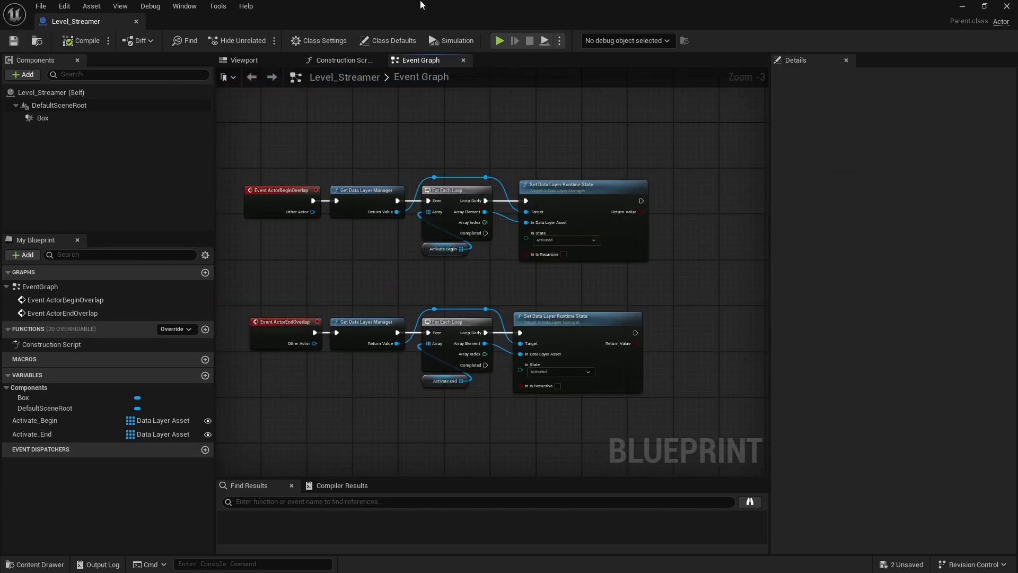
- Scale the Level_Streamer actor in Test_Map to 5.75, 12.25 and 8.0 so its box surrounds the small cube
left_click_drag(422, 4, 428, 431)
left_click_drag(428, 435, 424, 449)
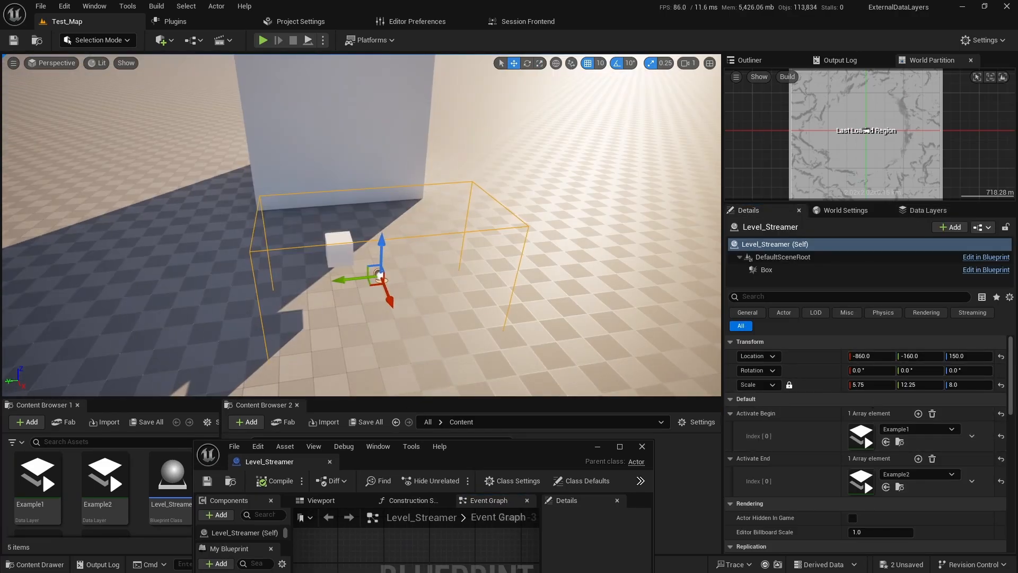
- Select the Box component in the Level_Streamer Blueprint and set Can Character Step Up On to No
double_click(483, 447)
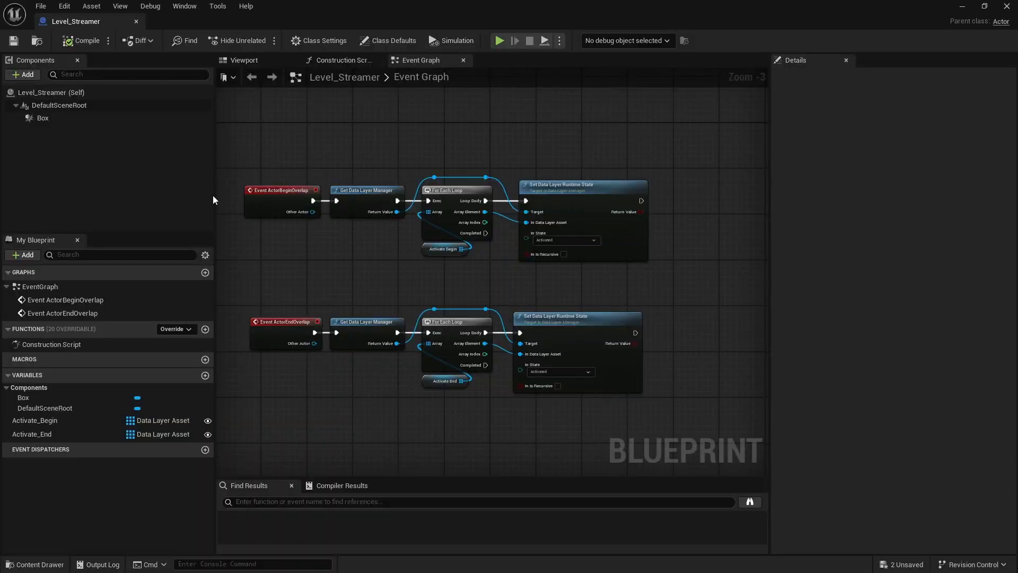
left_click(40, 119)
scroll(886, 291, "down", 10)
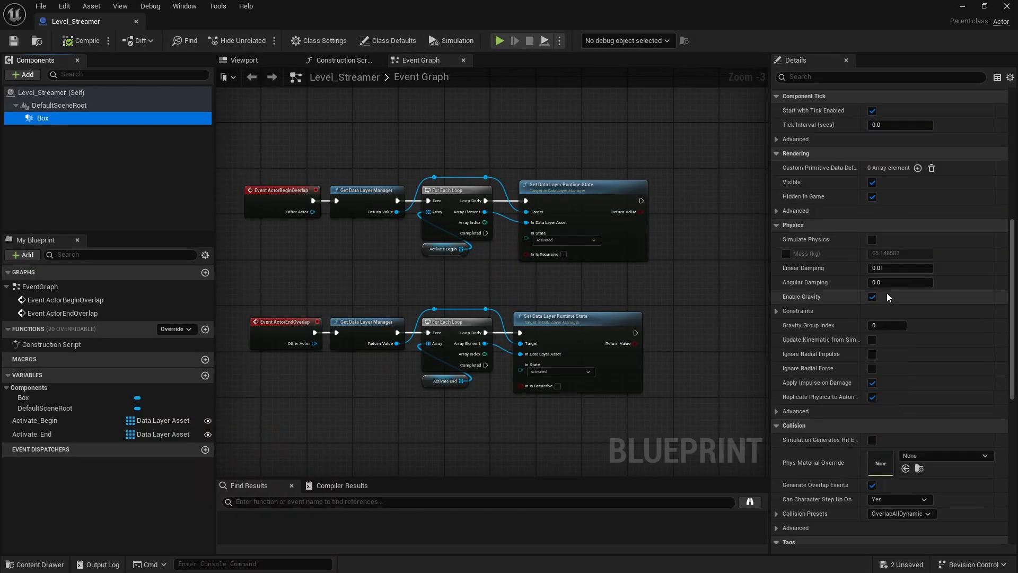
left_click(897, 397)
left_click(891, 407)
- Set the Box's collision preset to Custom, with Pawn on Overlap and every other response on Ignore
left_click(897, 416)
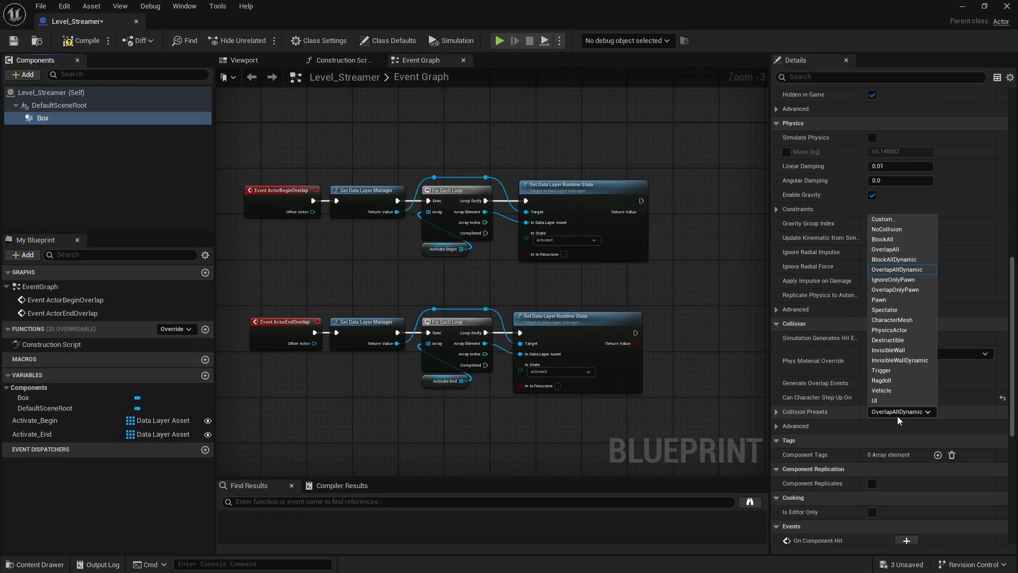
left_click(897, 415)
left_click(880, 413)
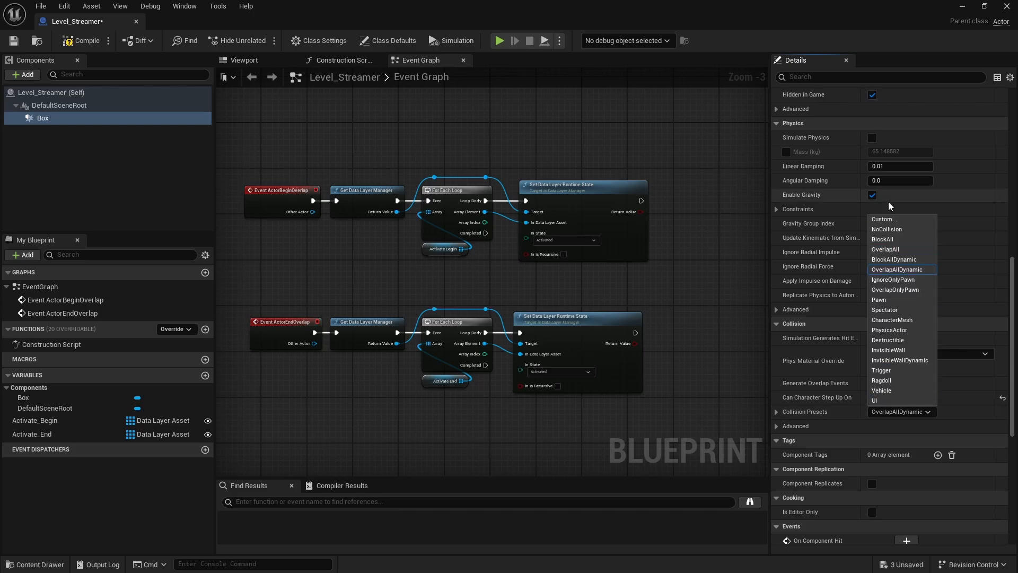
left_click(891, 220)
scroll(896, 435, "down", 5)
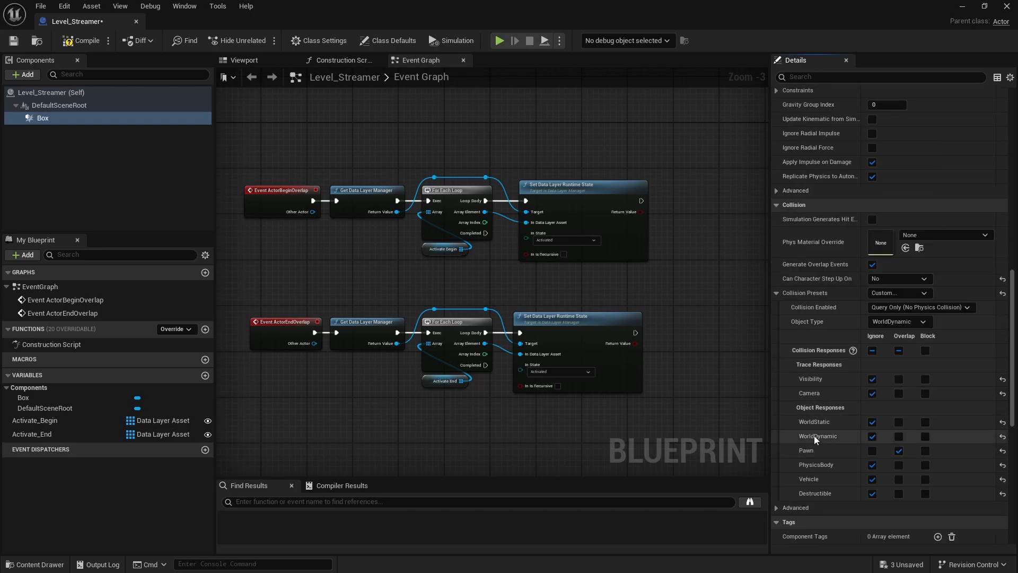
- Turn off Hidden in Game for the Box component, compile and save the Level_Streamer Blueprint
key("ctrl+s")
scroll(835, 345, "down", 8)
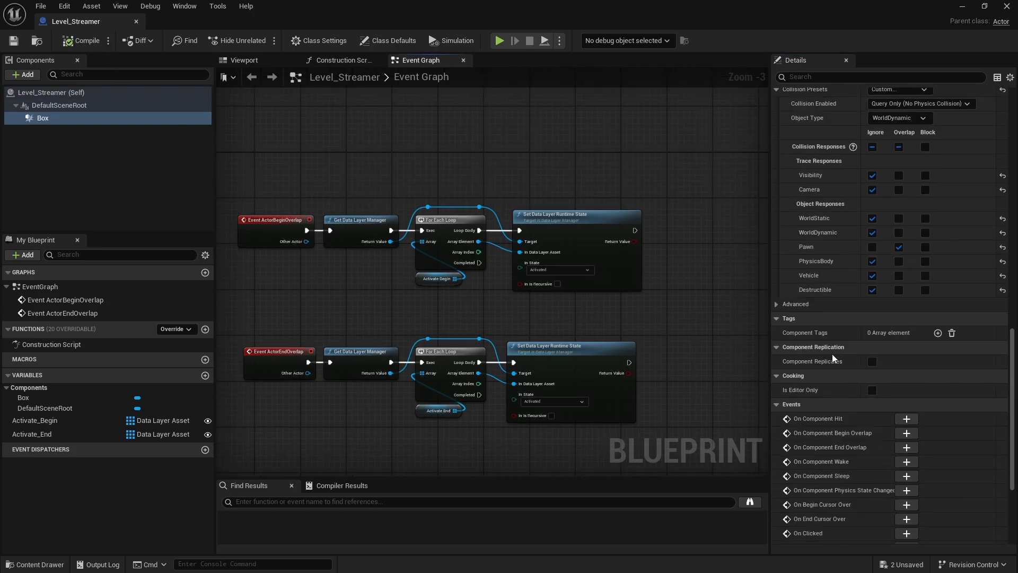
scroll(827, 356, "up", 11)
scroll(823, 361, "up", 12)
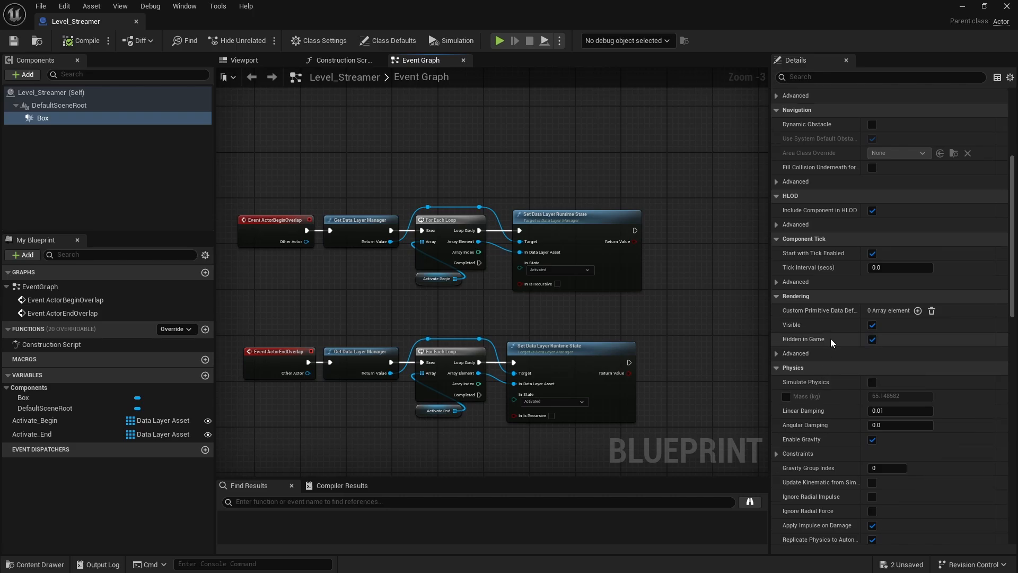
left_click(872, 340)
left_click(79, 40)
left_click(14, 40)
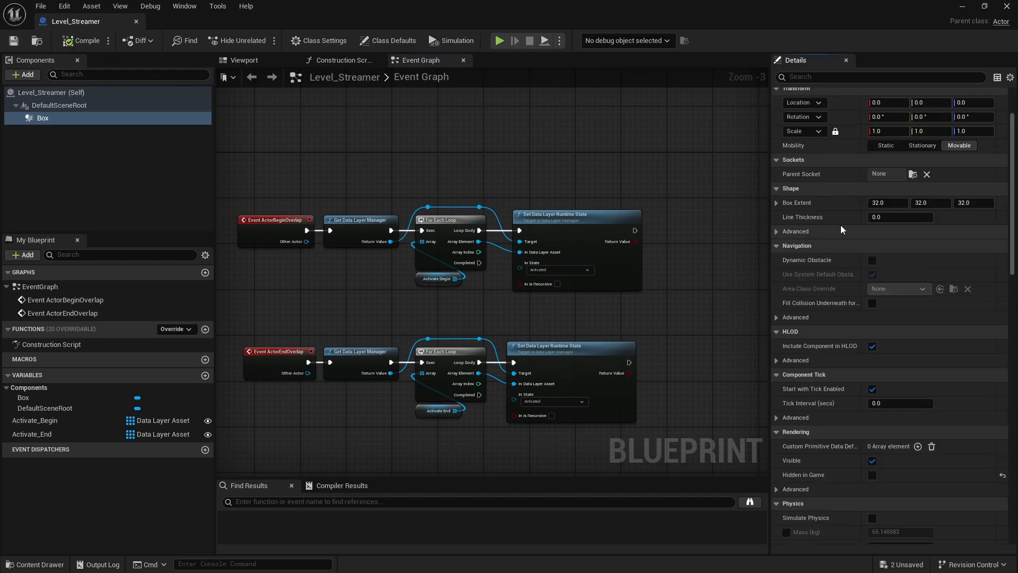
- Set the Box's Line Thickness to 2.0, check it in the Blueprint's viewport, and compile and save
left_click(882, 217)
type("2")
key("Return")
left_click(244, 60)
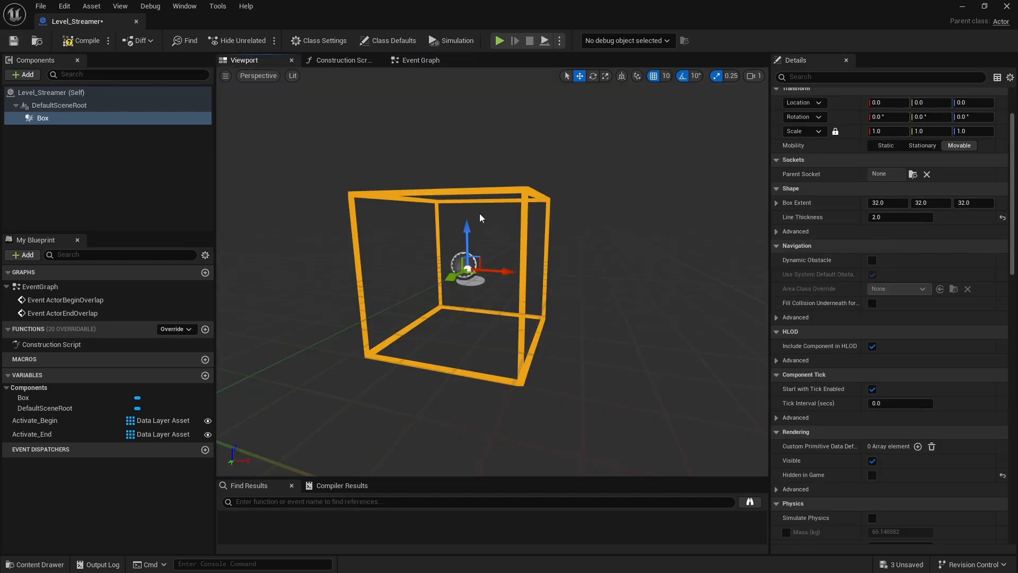
left_click(79, 40)
left_click(14, 40)
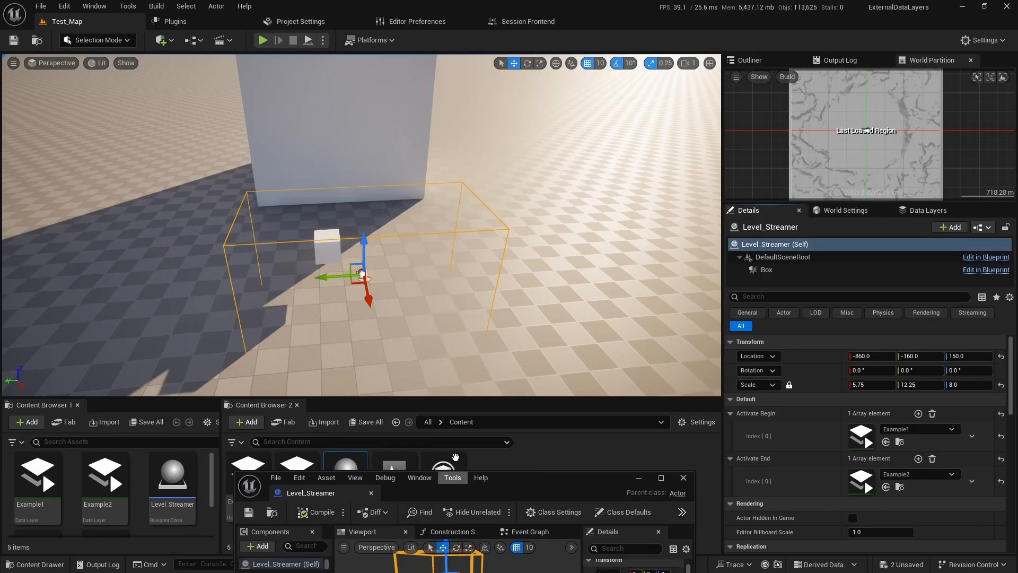
- Play Test_Map and walk in and out of the trigger box to test the data layer activation, ending the play session
mouse_move(484, 234)
right_mouse_down()
mouse_move(477, 249)
mouse_move(488, 212)
mouse_move(484, 235)
right_mouse_up()
left_click(263, 40)
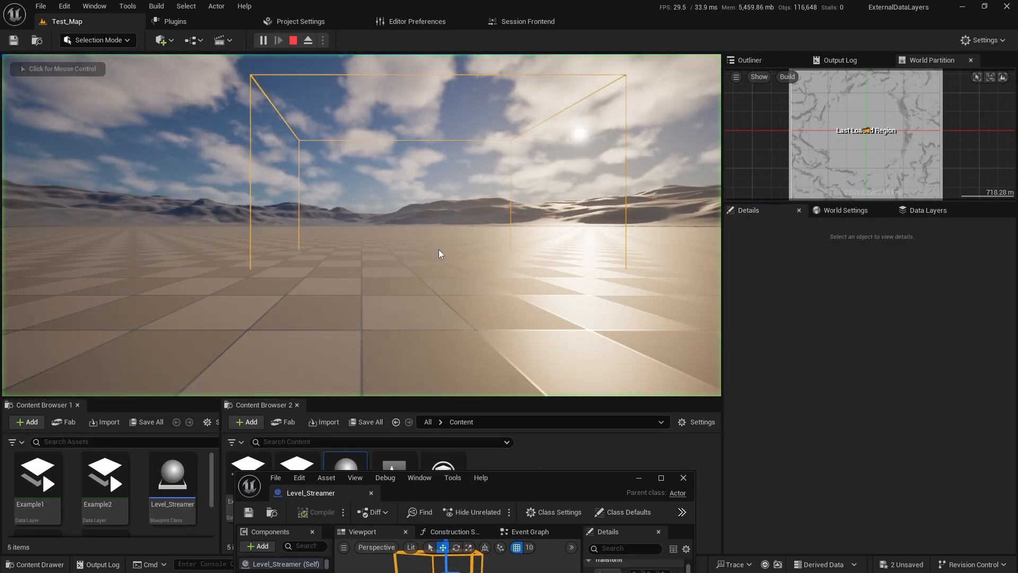
key("w")
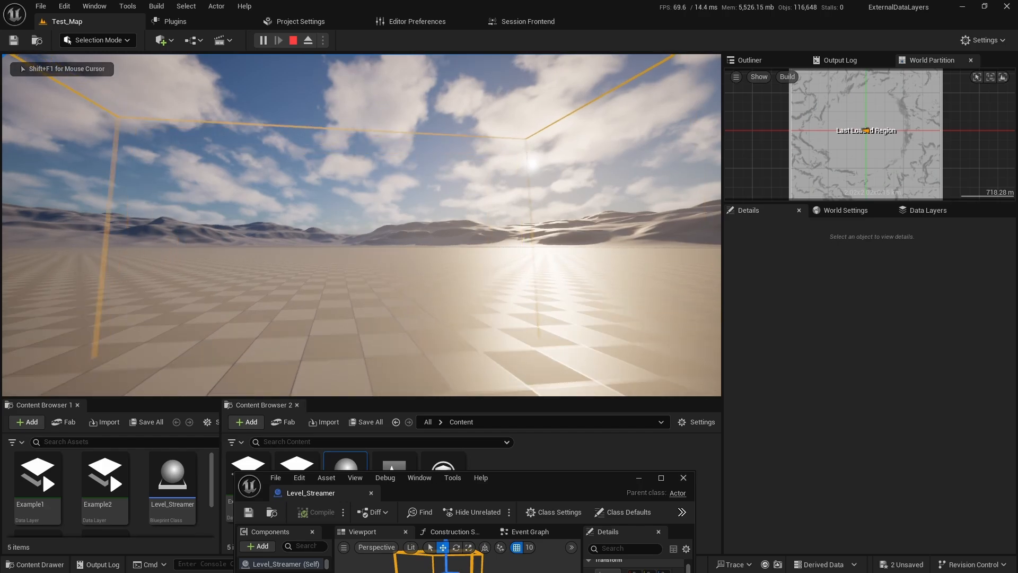
key("s")
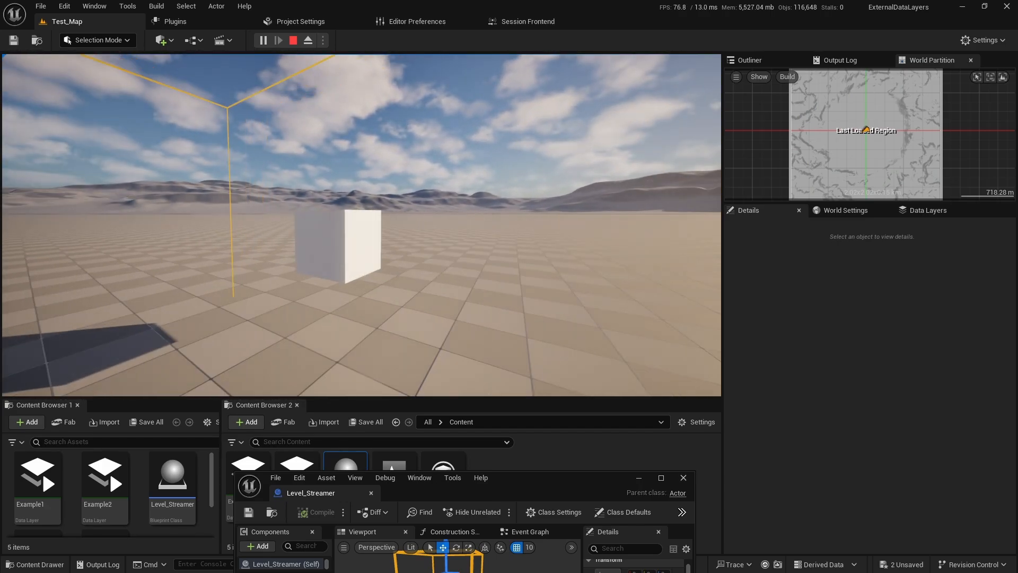
key("w")
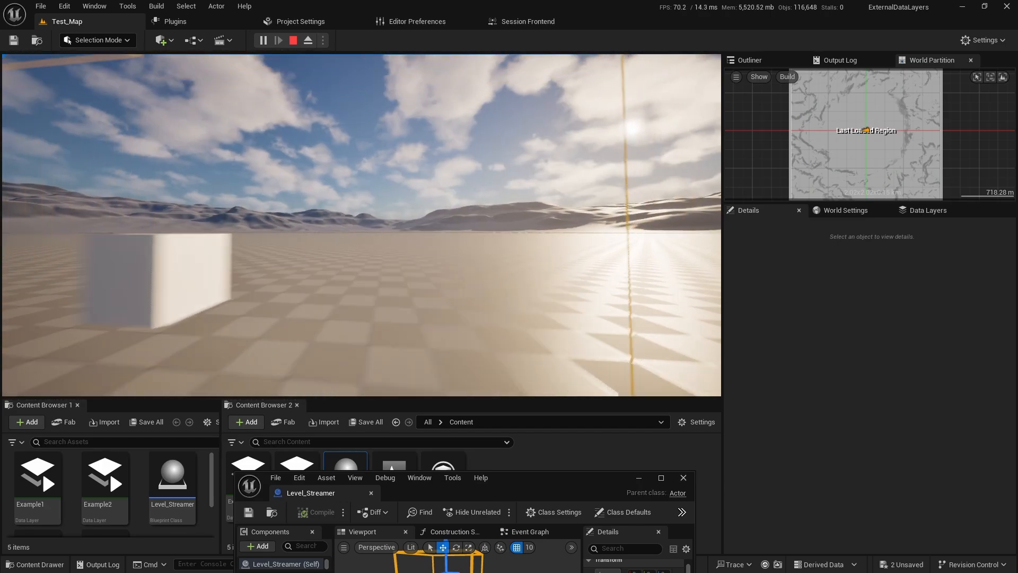
key("w")
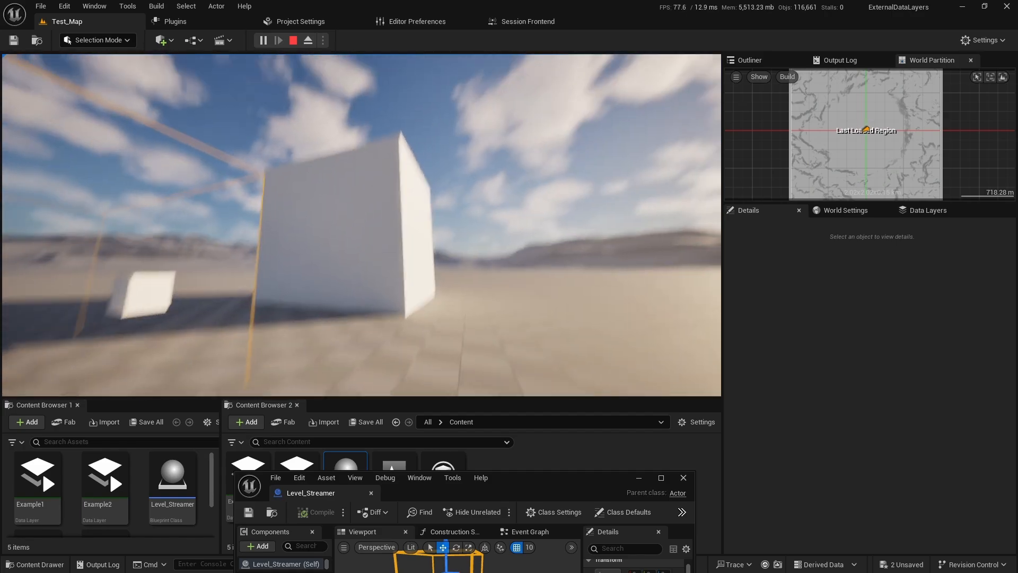
key("s")
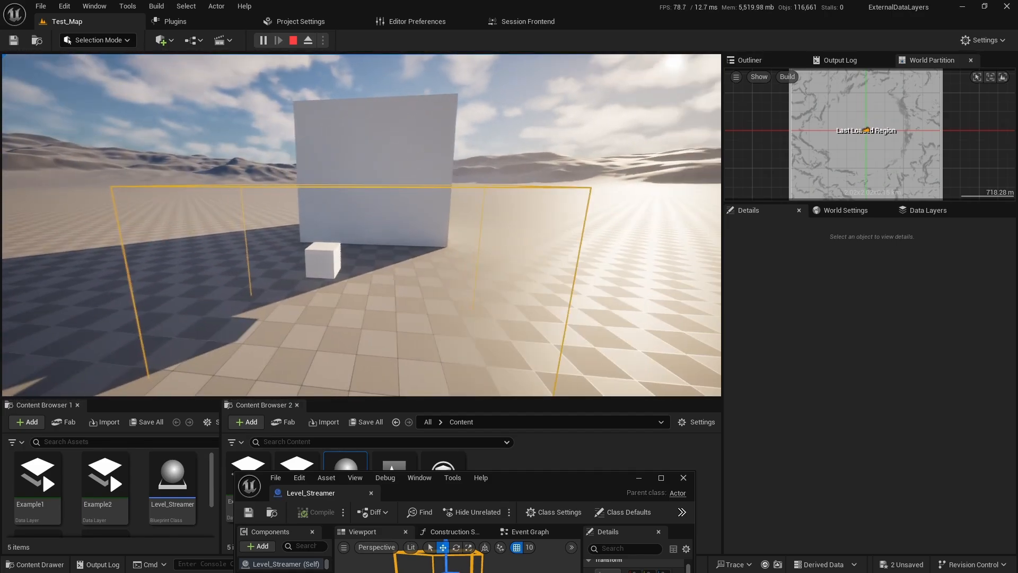
key("Escape")
- Duplicate the Activate_End variable in the Level_Streamer Blueprint and name the copy Unload_End
left_click_drag(520, 479, 447, 462)
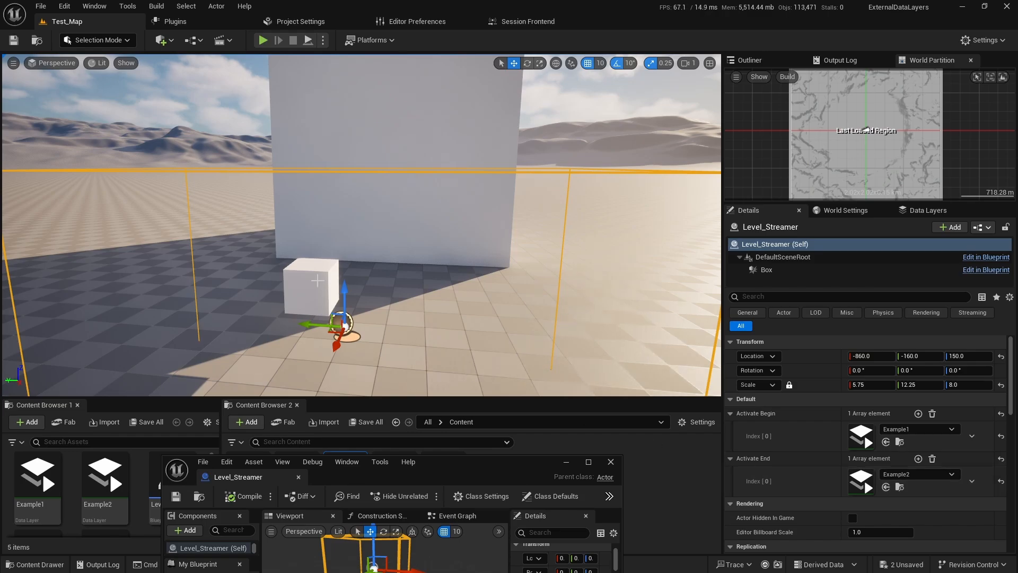
left_click_drag(469, 464, 505, 1)
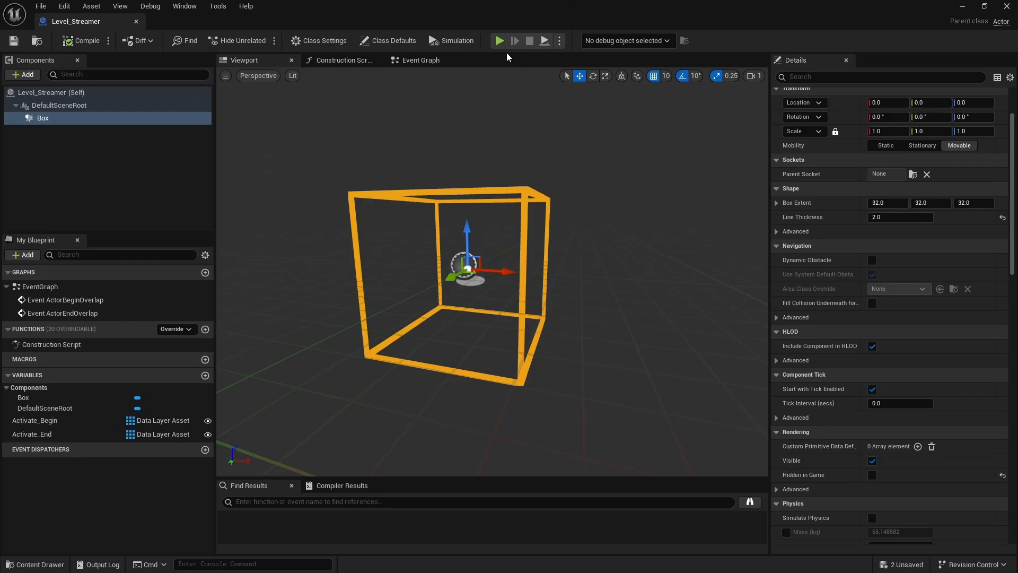
right_click(47, 435)
left_click(79, 511)
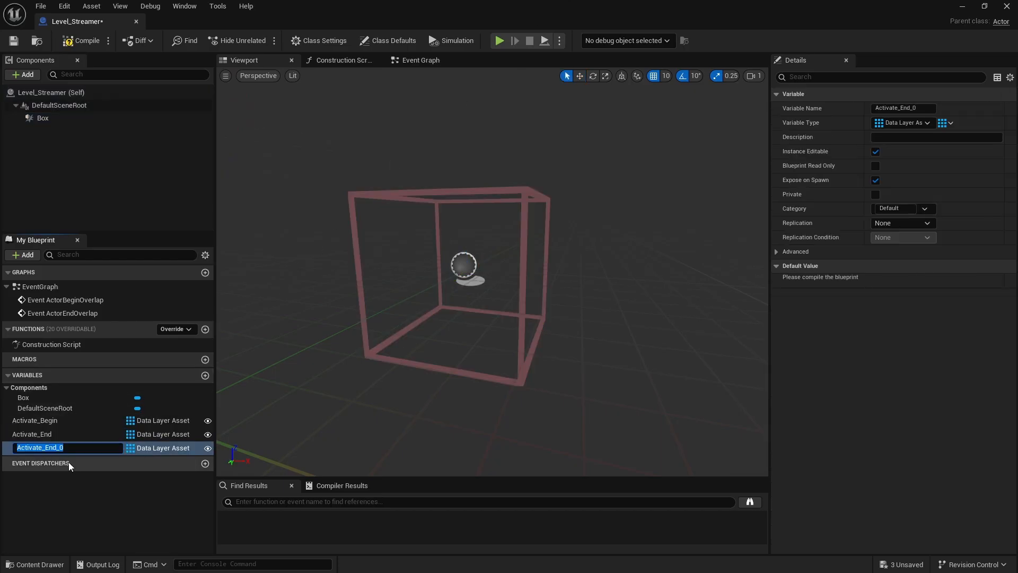
left_click(48, 447)
left_click_drag(46, 447, 2, 464)
type("Unload_")
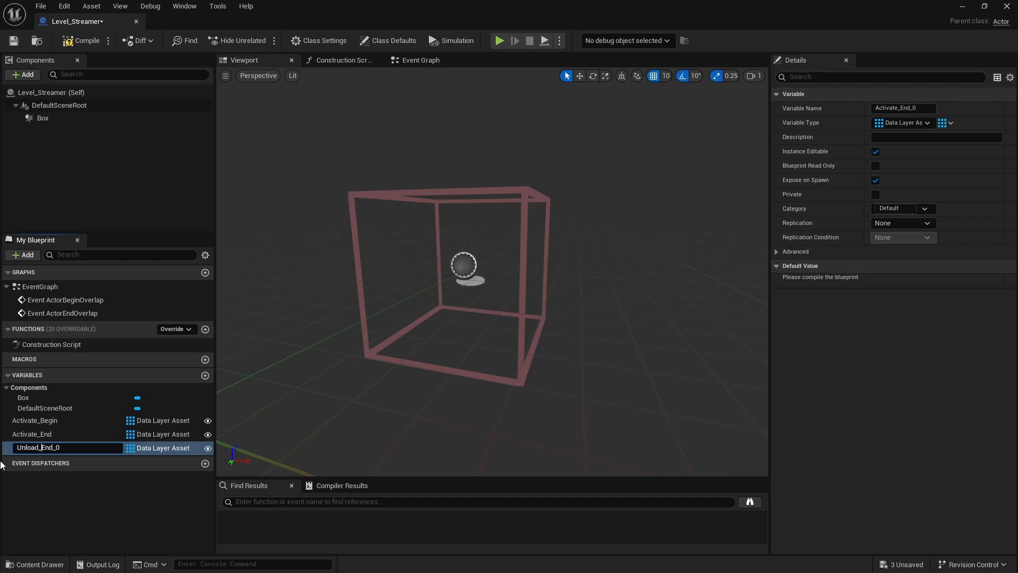
key("BackSpace")
key("BackSpace")
- Copy the end-overlap For Each Loop, its array getter, reroute points and Set Data Layer Runtime State, and paste them below the original chain
left_click(430, 62)
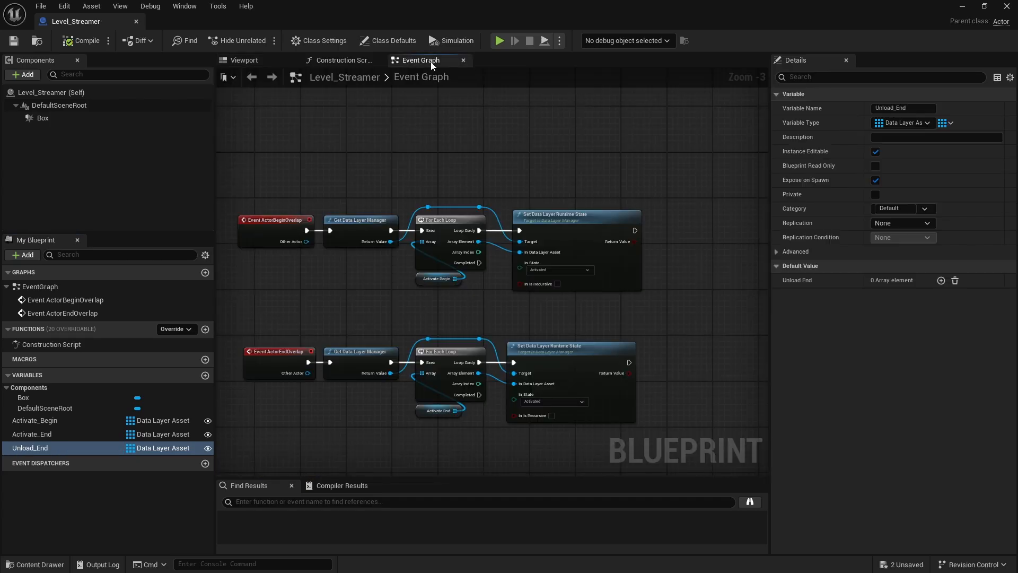
right_click_drag(467, 240, 450, 140)
right_click_drag(452, 345, 436, 343)
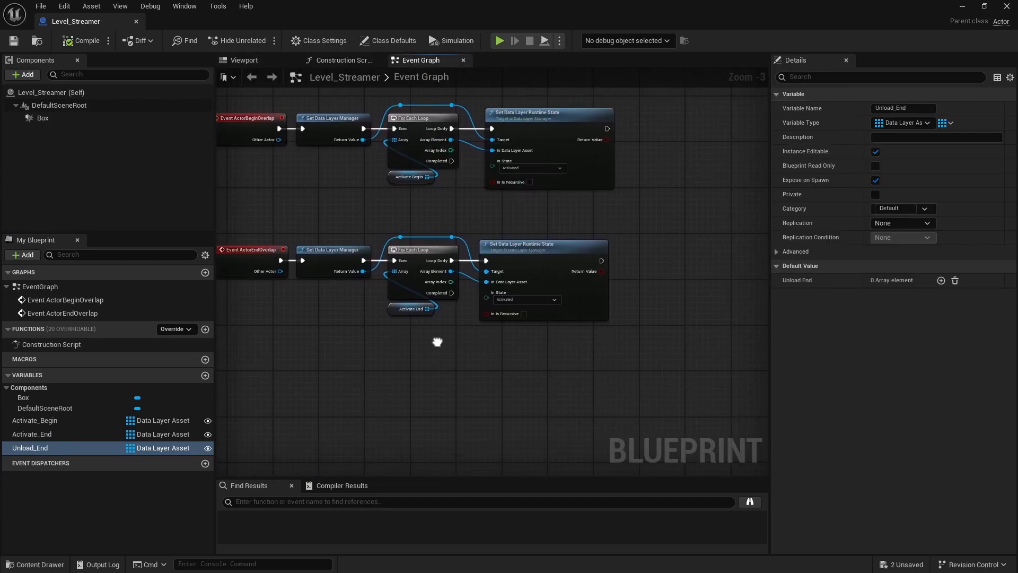
right_click_drag(287, 335, 357, 305)
left_click_drag(290, 334, 618, 247)
key("ctrl+v")
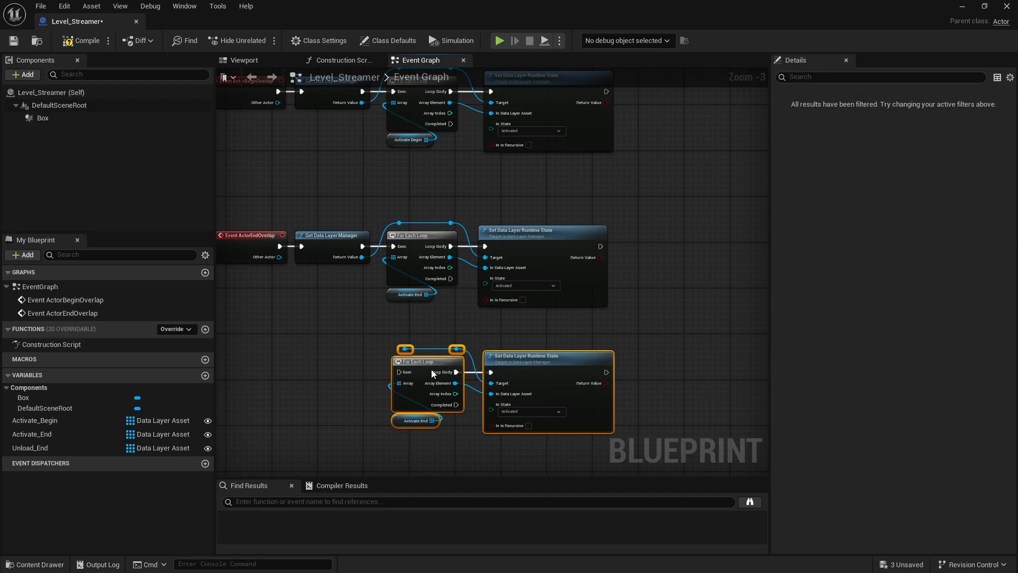
left_click(358, 288)
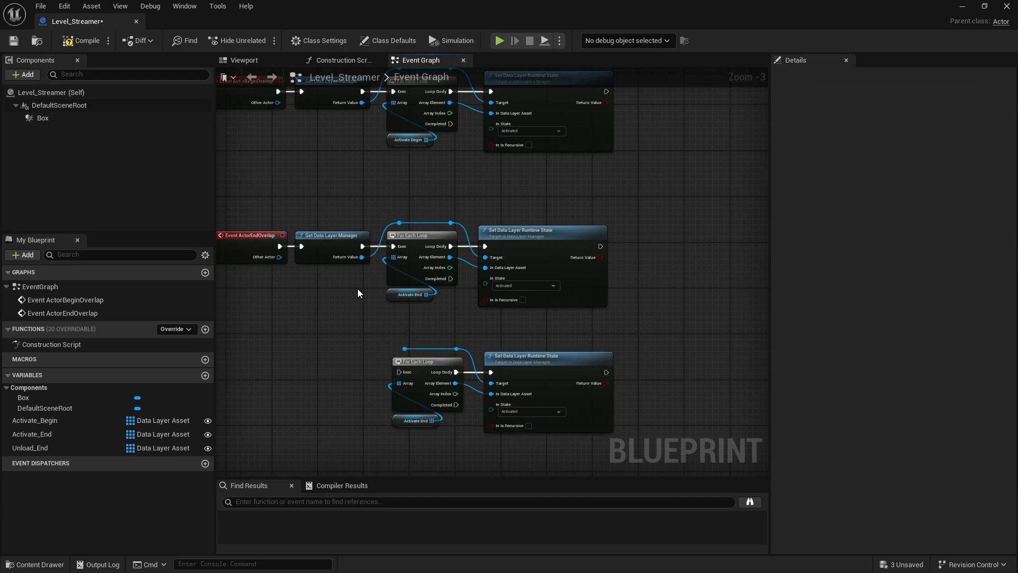
- Shift both end-overlap loop chains away from Get Data Layer Manager and insert a Sequence, with Then 0 running the upper loop and Then 1 the lower
right_click_drag(390, 230, 385, 216)
left_click_drag(372, 174, 670, 485)
left_click_drag(437, 254, 518, 254)
left_click(384, 199)
right_click_drag(383, 199, 415, 272)
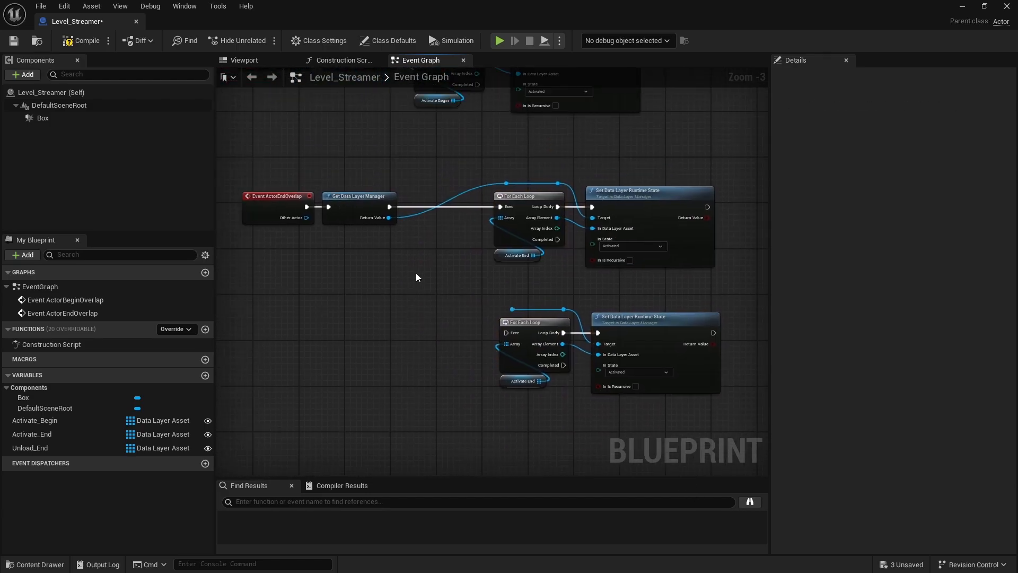
right_click(416, 273)
type("unl")
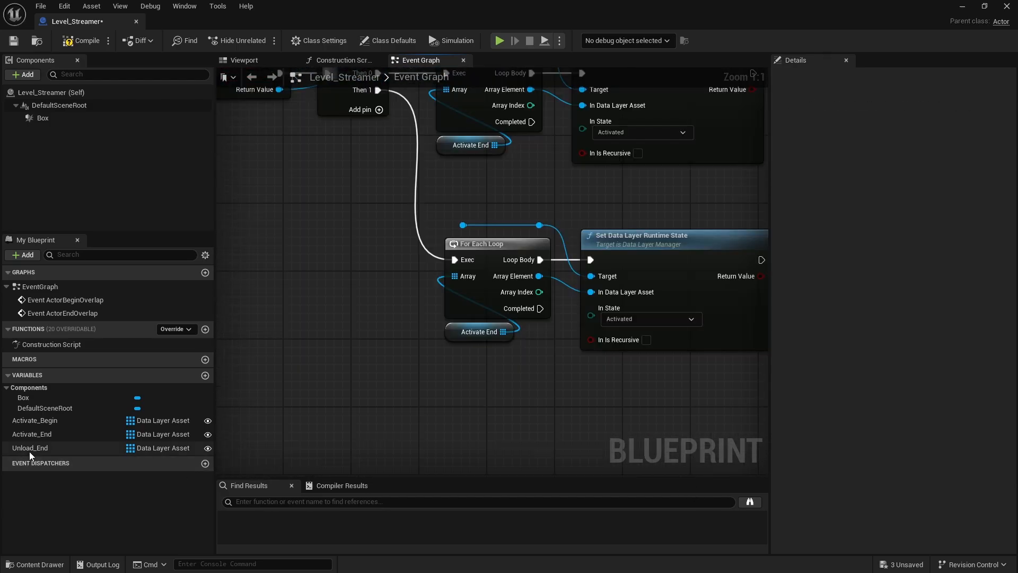
- Replace the lower loop's Activate End getter with Unload End as its array input
left_click_drag(30, 448, 475, 332)
left_click(474, 372)
left_click_drag(475, 332, 454, 276)
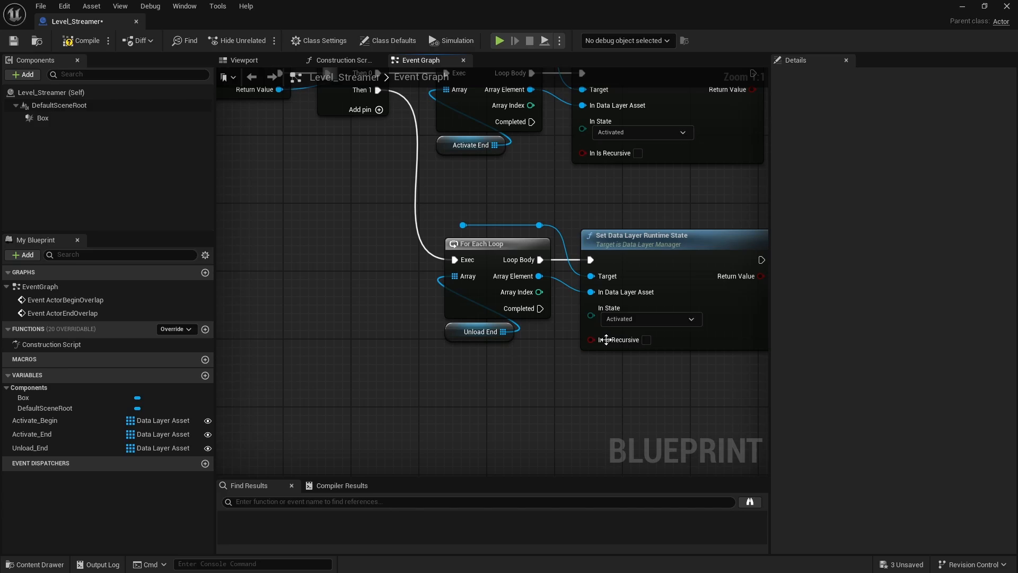
- Set the lower Set Data Layer Runtime State to Unloaded, connect the Data Layer Manager's Return Value to its Target reroute, and compile
left_click(607, 338)
left_click(99, 43)
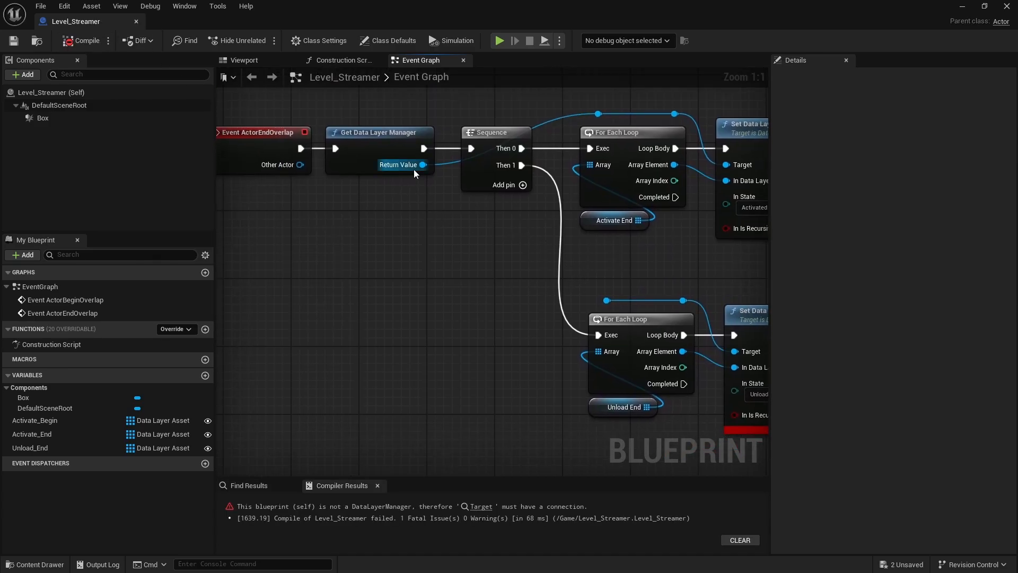
left_click_drag(414, 172, 583, 299)
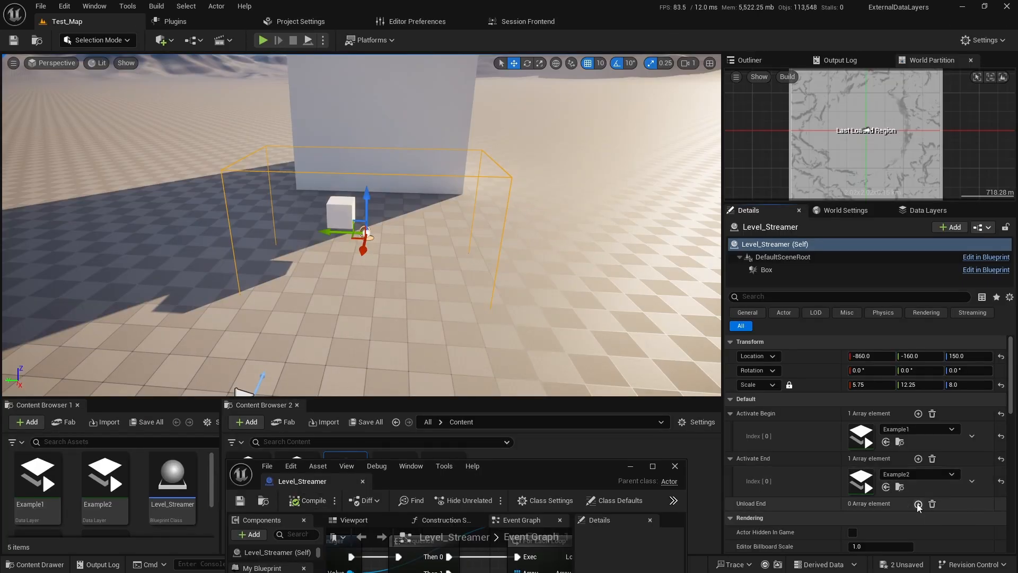
- Add one element to the Level_Streamer actor's Unload End array and assign the Example1 data layer
left_click(917, 504)
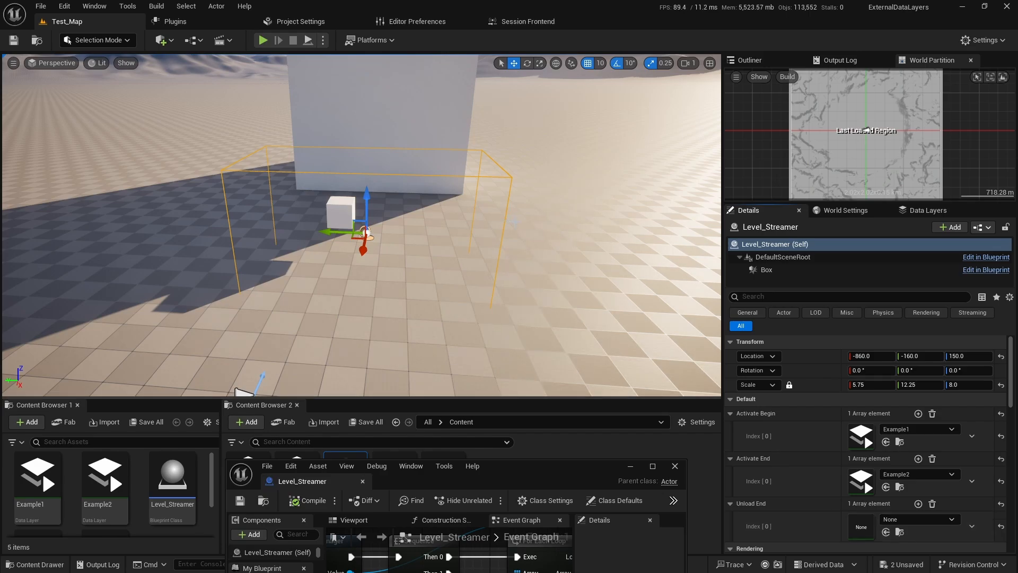
left_click(919, 519)
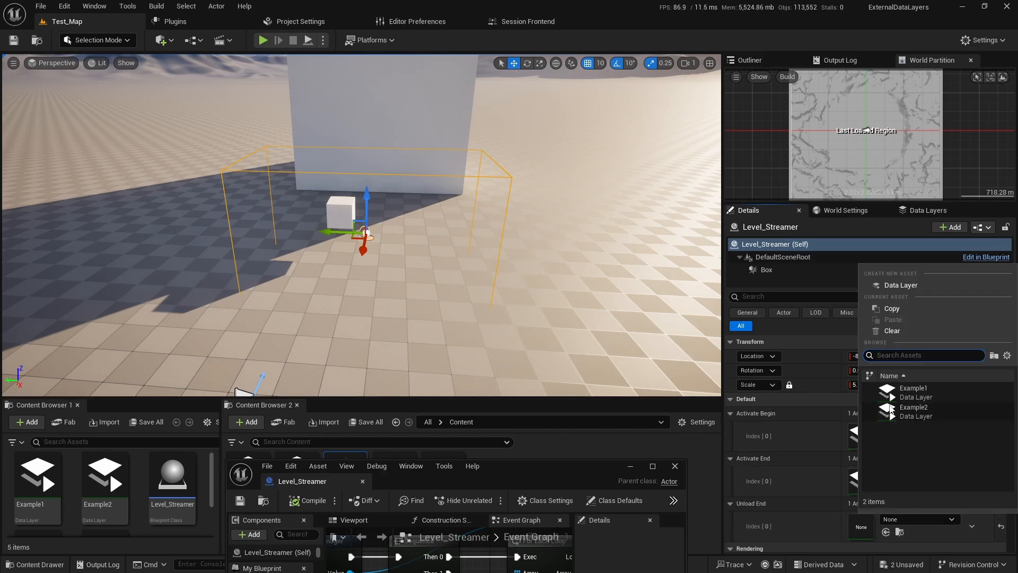
left_click(896, 403)
- Play Test_Map and walk through the trigger box to check layer loading and unloading on exit, and stop the play session
left_click(262, 40)
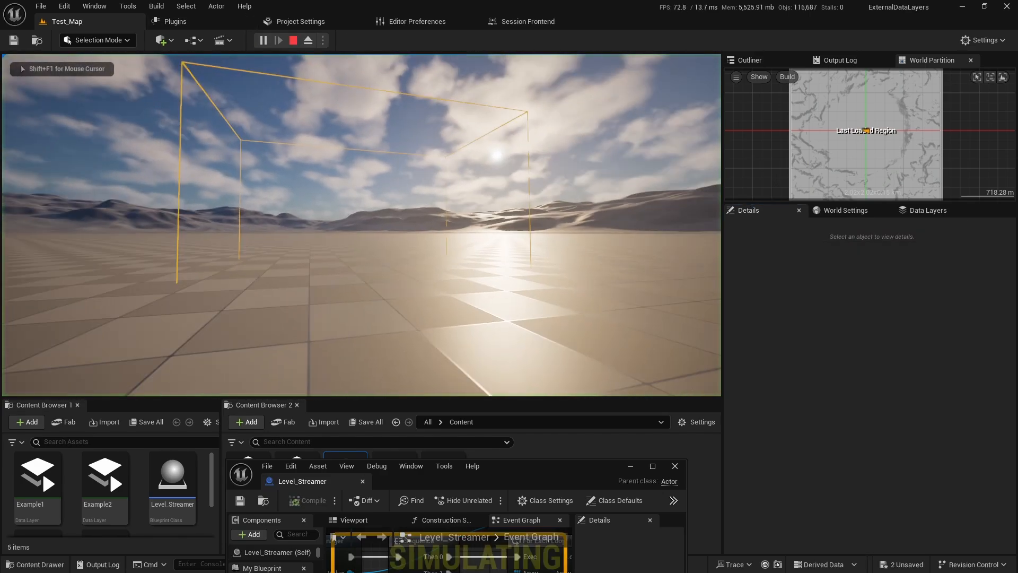
key("w")
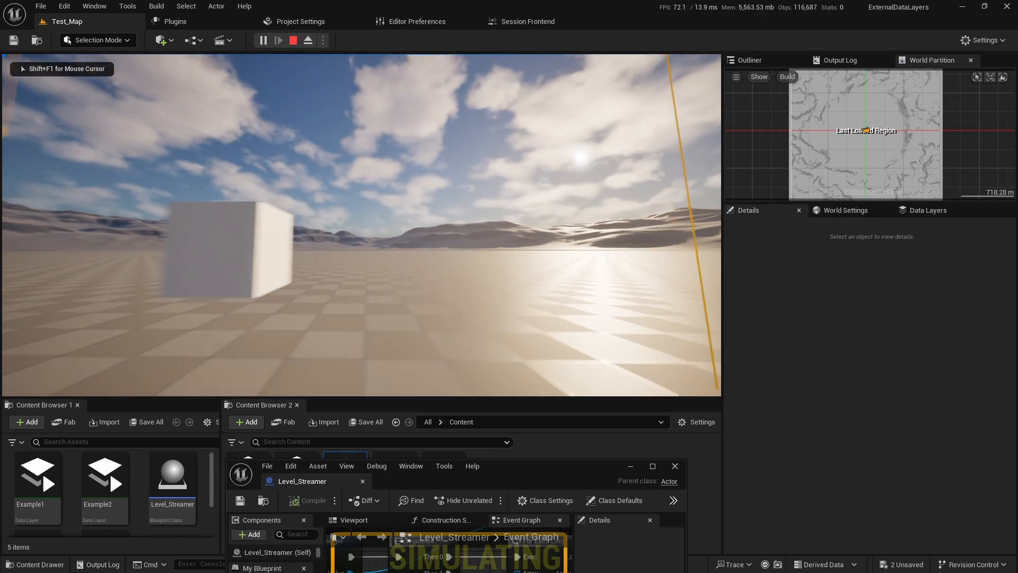
key("d")
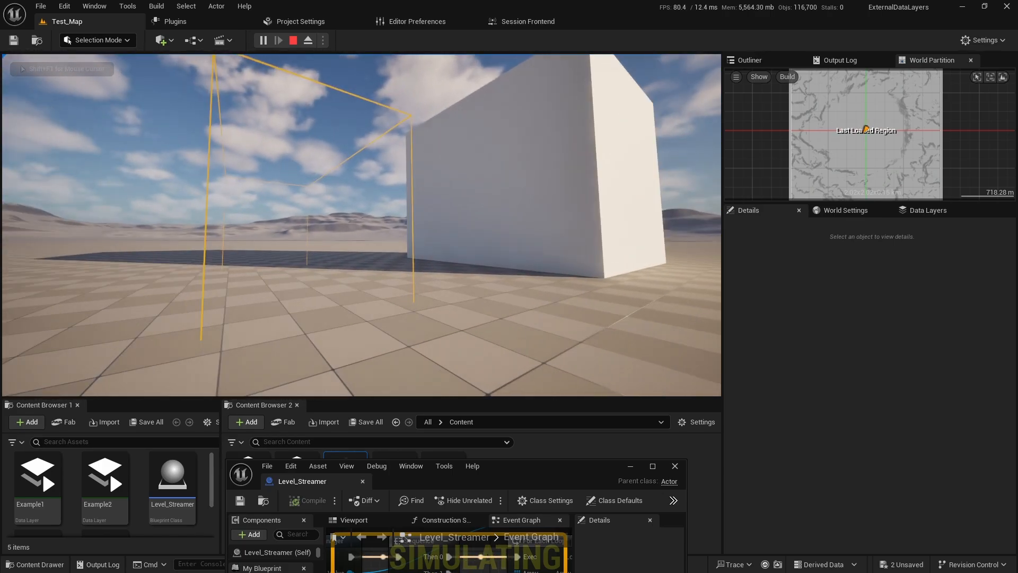
key("s")
key("s")
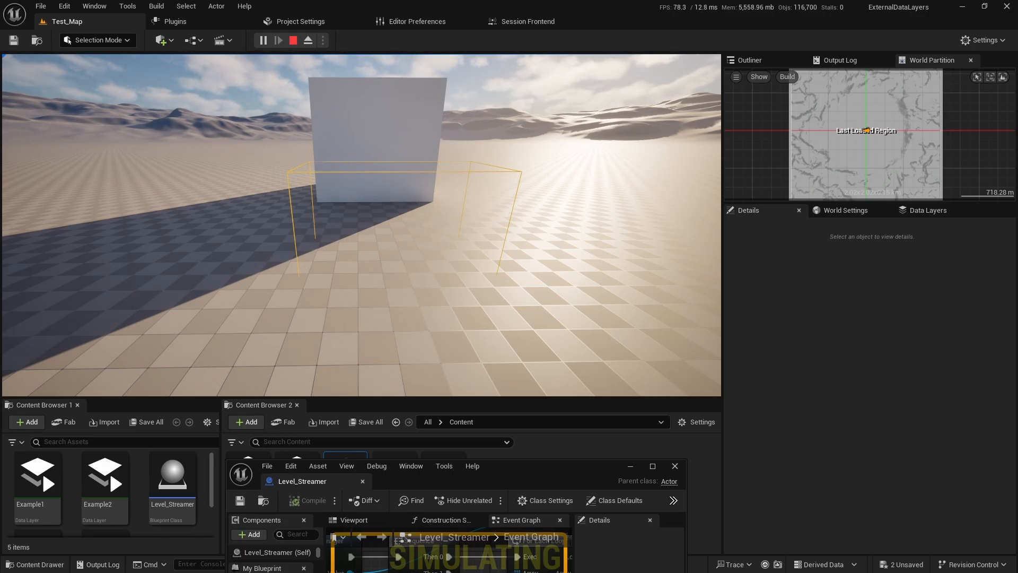
key("shift+F1")
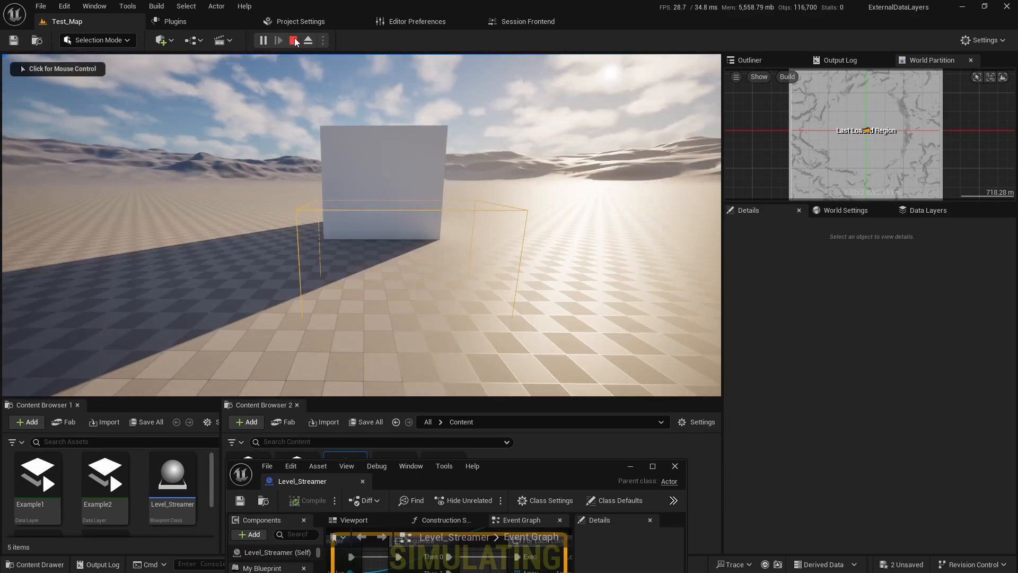
left_click(293, 40)
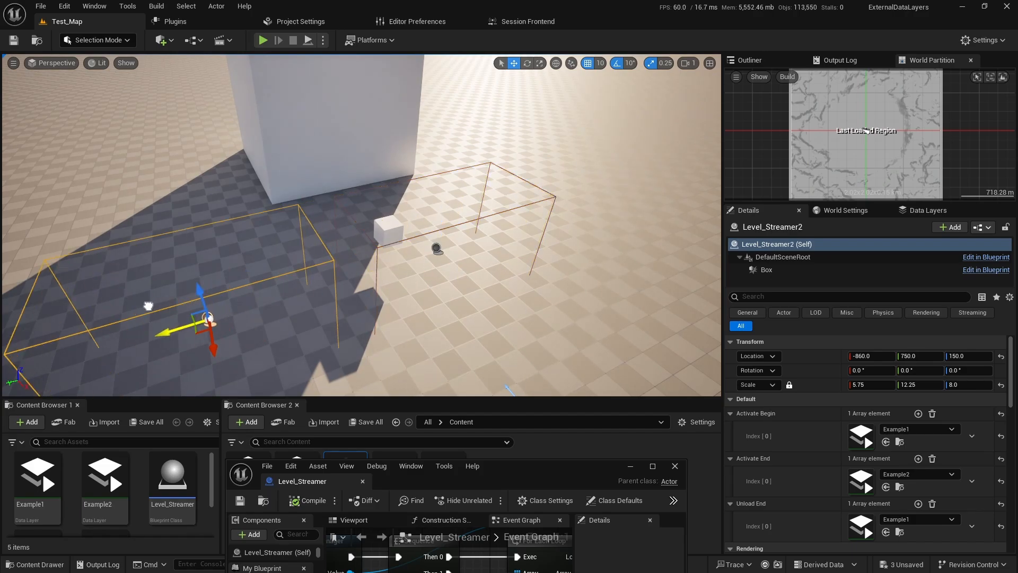
- Try positioning a copy of the Level_Streamer actor beside the large cube, delete the copy, and reselect the original actor
left_click_drag(148, 306, 144, 307)
left_click_drag(207, 344, 194, 256)
scroll(873, 451, "down", 5)
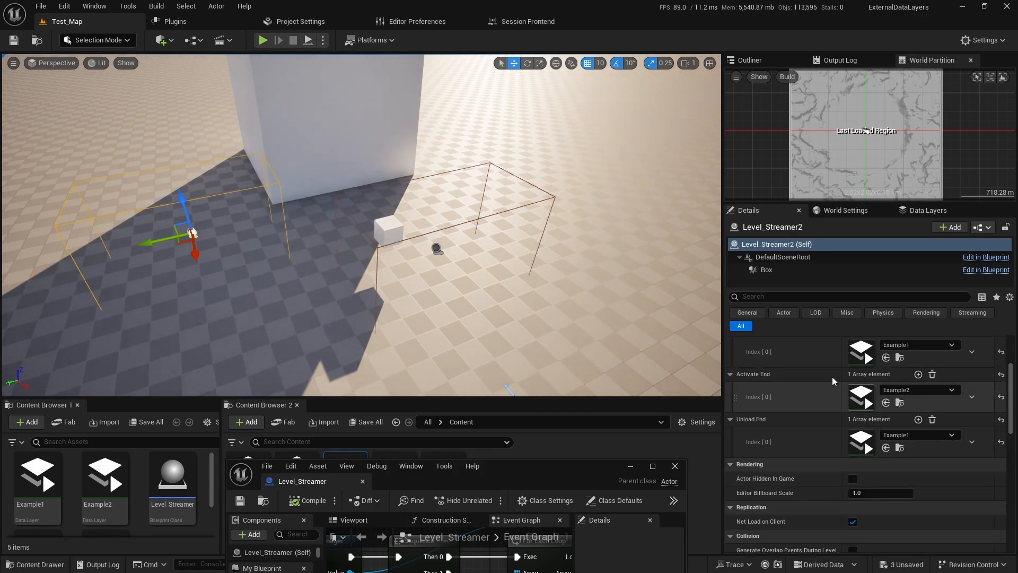
right_click_drag(313, 285, 349, 297)
key("Delete")
key("w")
left_click(341, 300)
key("s")
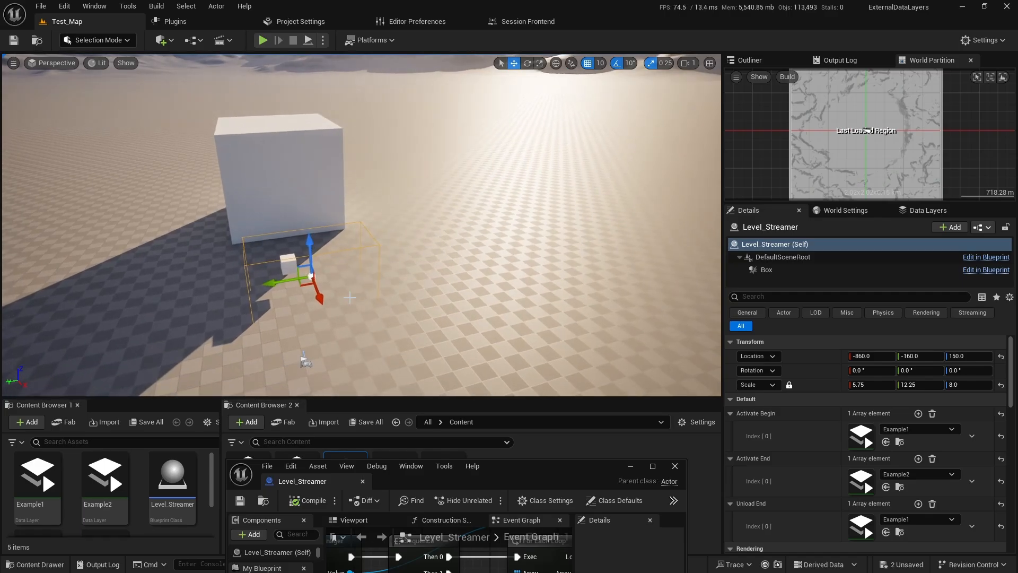
- Maximize the Level_Streamer Blueprint editor and examine the Box component's collision settings
left_click_drag(585, 469, 504, 5)
scroll(507, 281, "down", 3)
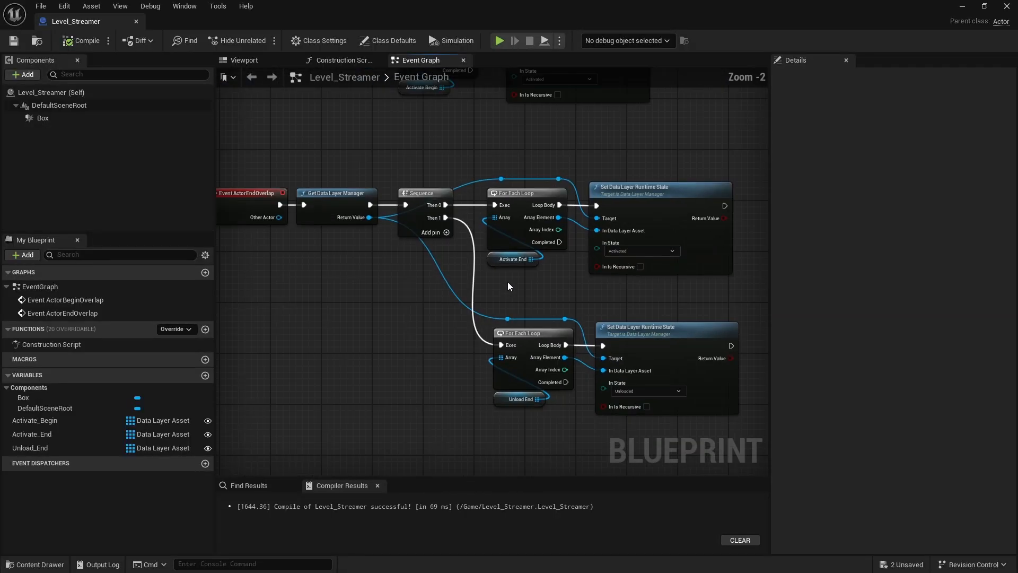
left_click(102, 116)
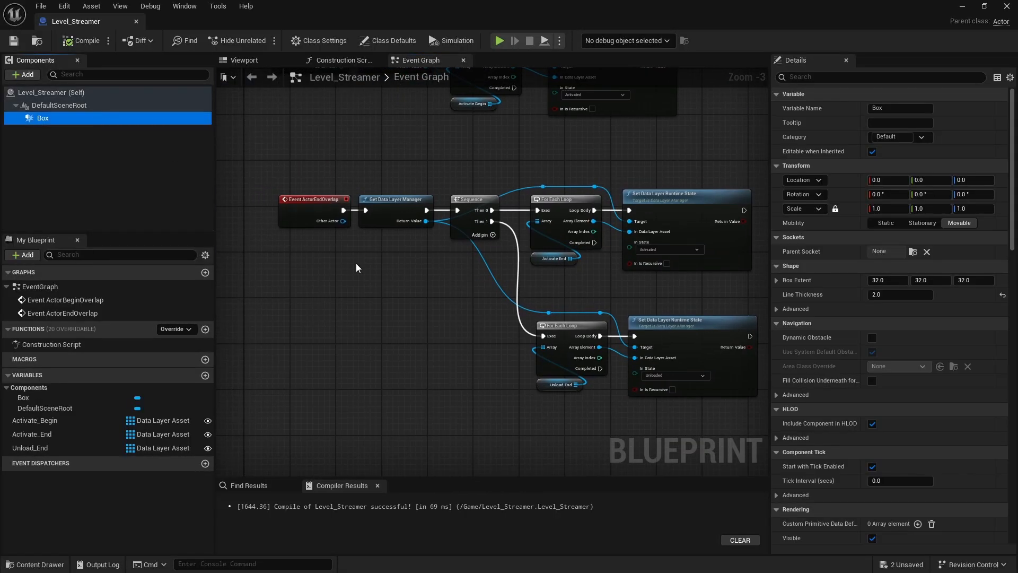
right_click_drag(452, 291, 431, 269)
scroll(847, 336, "down", 10)
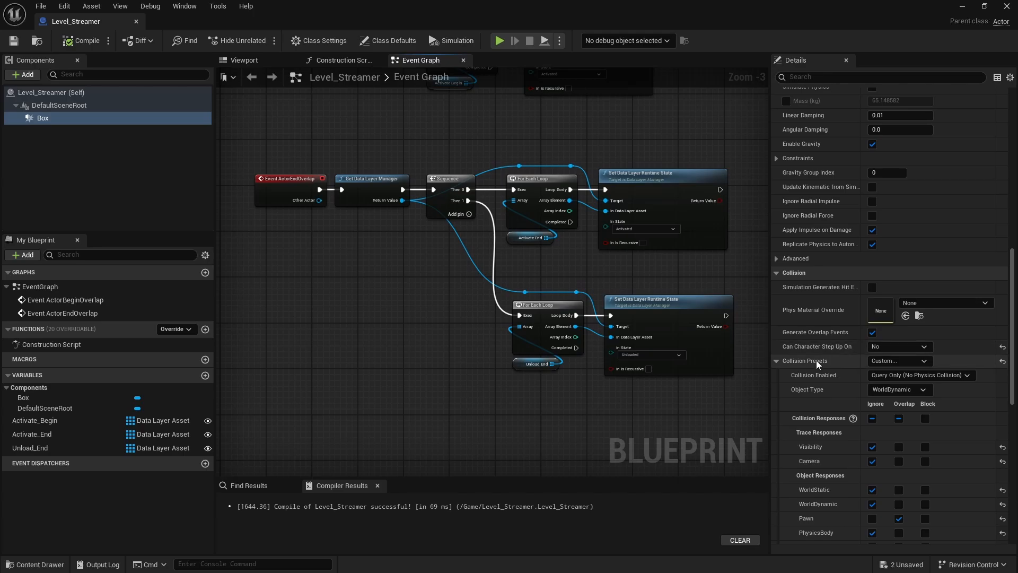
right_click_drag(610, 318, 533, 356)
- Examine the Level_Streamer class defaults for generating overlap events and updating overlaps during level streaming, reading both option descriptions
left_click(51, 93)
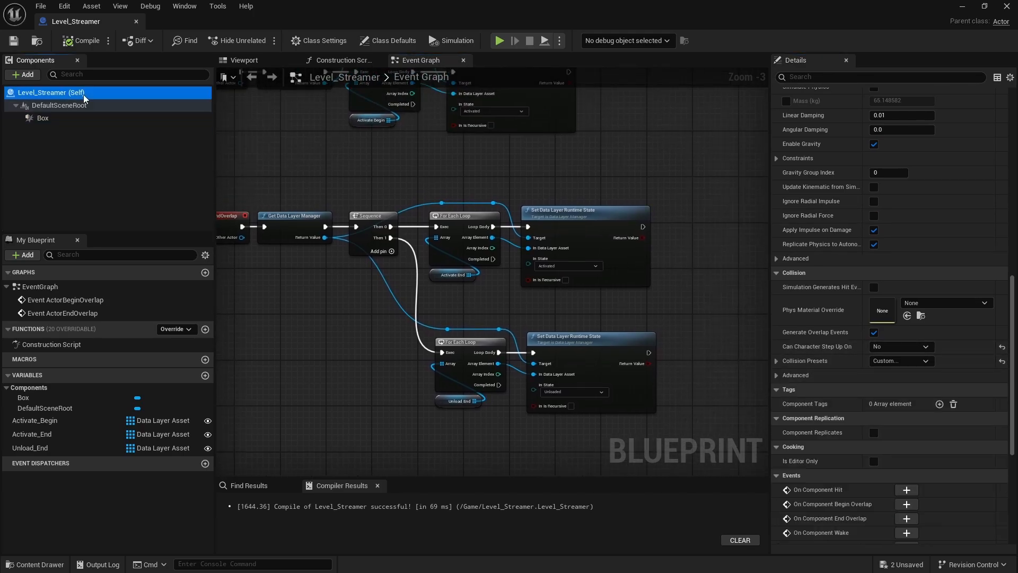
scroll(869, 293, "up", 10)
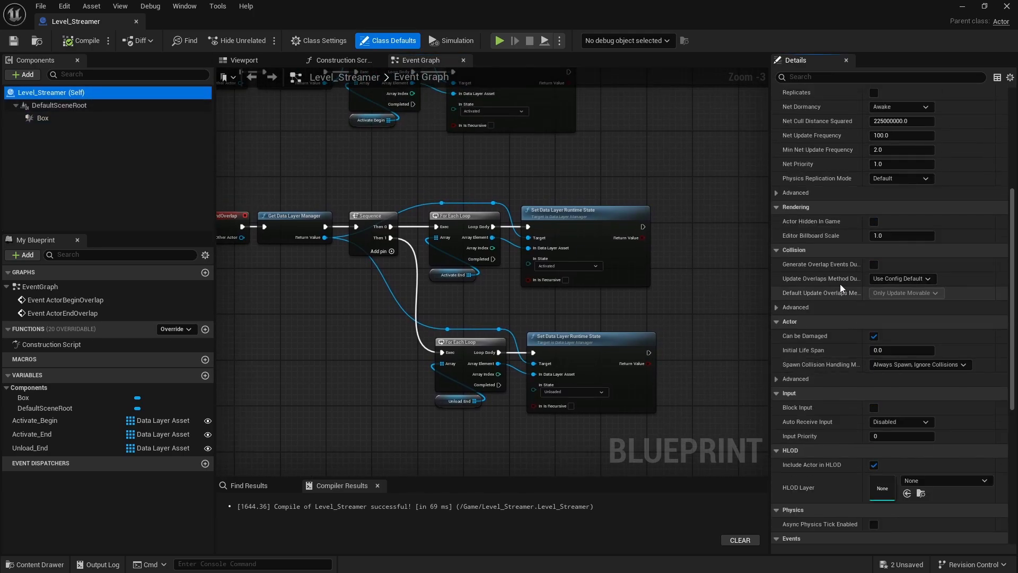
left_click_drag(868, 289, 915, 277)
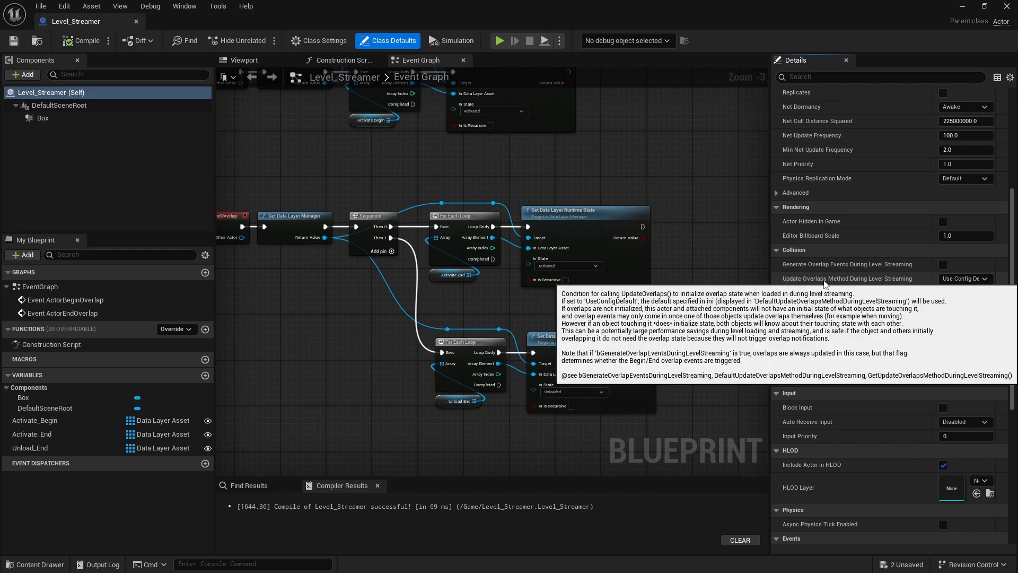
mouse_move(848, 295)
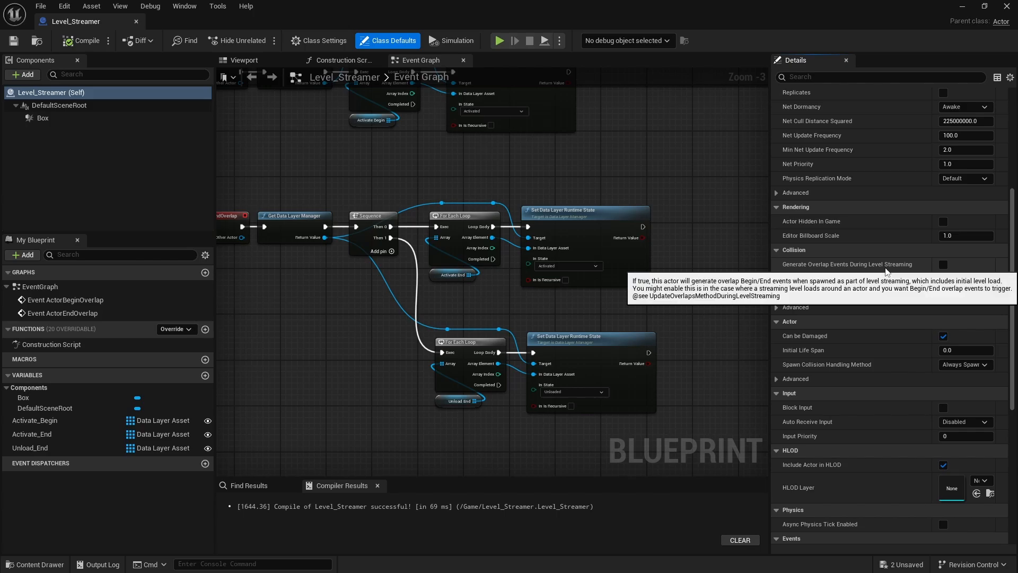
mouse_move(879, 284)
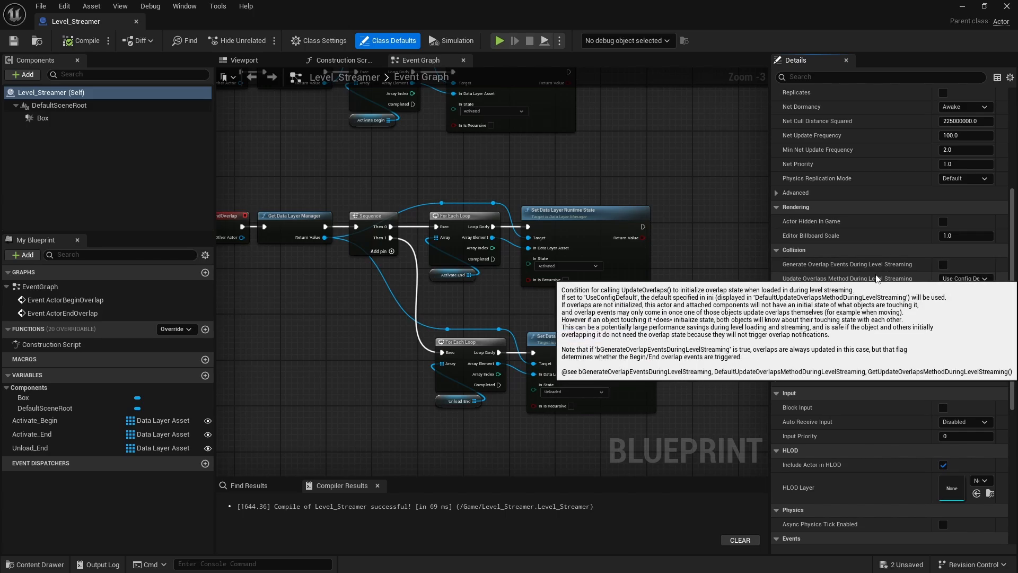
- Review the ActorBeginOverlap and ActorEndOverlap node chains in the Level_Streamer Event Graph
double_click(573, 7)
mouse_move(461, 305)
right_mouse_down()
mouse_move(469, 279)
mouse_move(435, 328)
mouse_move(461, 304)
right_mouse_up()
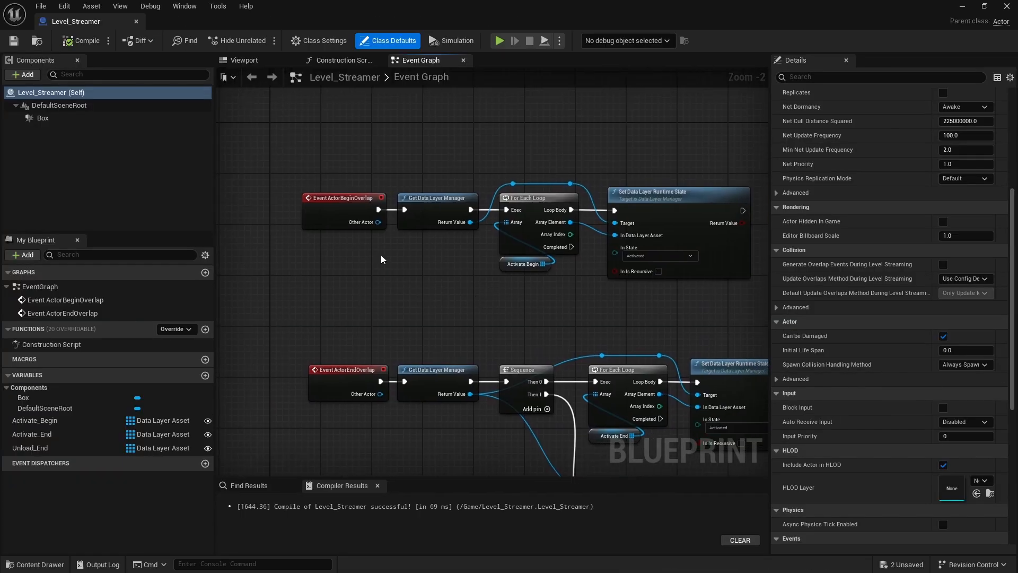
left_click_drag(307, 170, 686, 313)
scroll(503, 218, "down", 3)
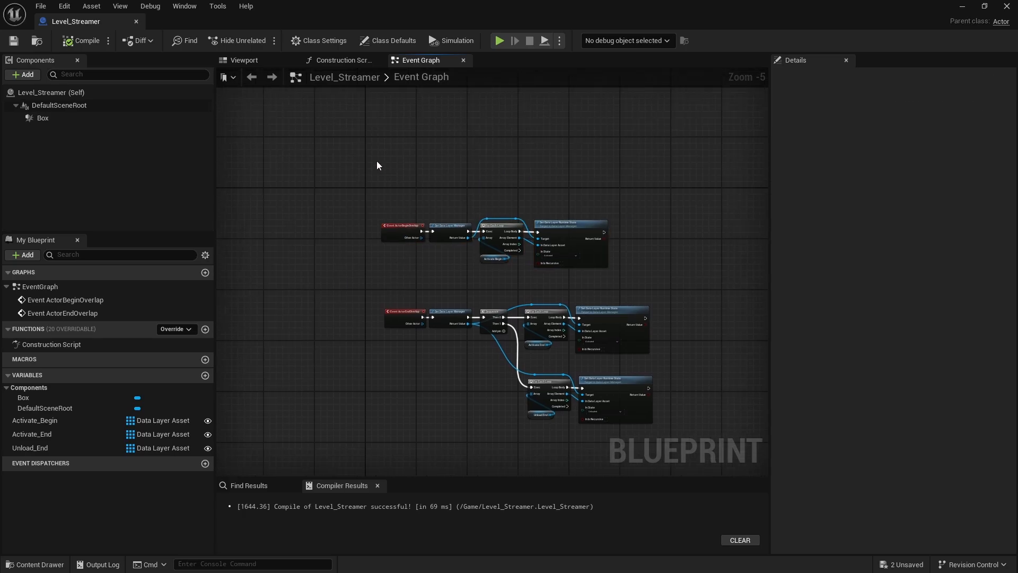
left_click_drag(378, 161, 638, 283)
scroll(550, 262, "up", 5)
left_click(424, 297)
right_click_drag(413, 301, 584, 333)
left_click(318, 233)
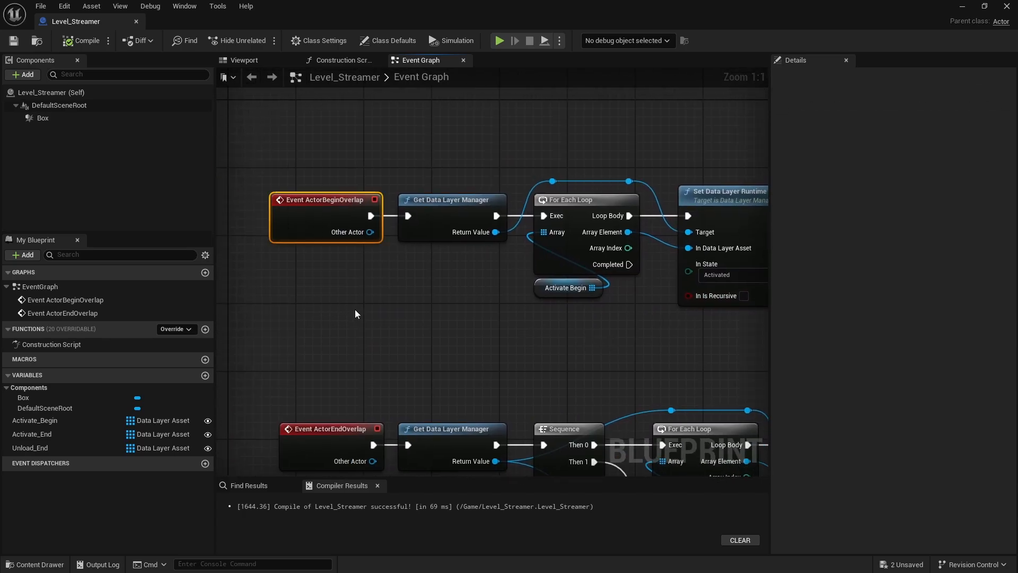
left_click(355, 309)
right_click_drag(355, 309, 336, 312)
- Look over the Level_Streamer class defaults' Collision section again alongside the begin-overlap node chain
left_click(80, 93)
scroll(899, 343, "down", 5)
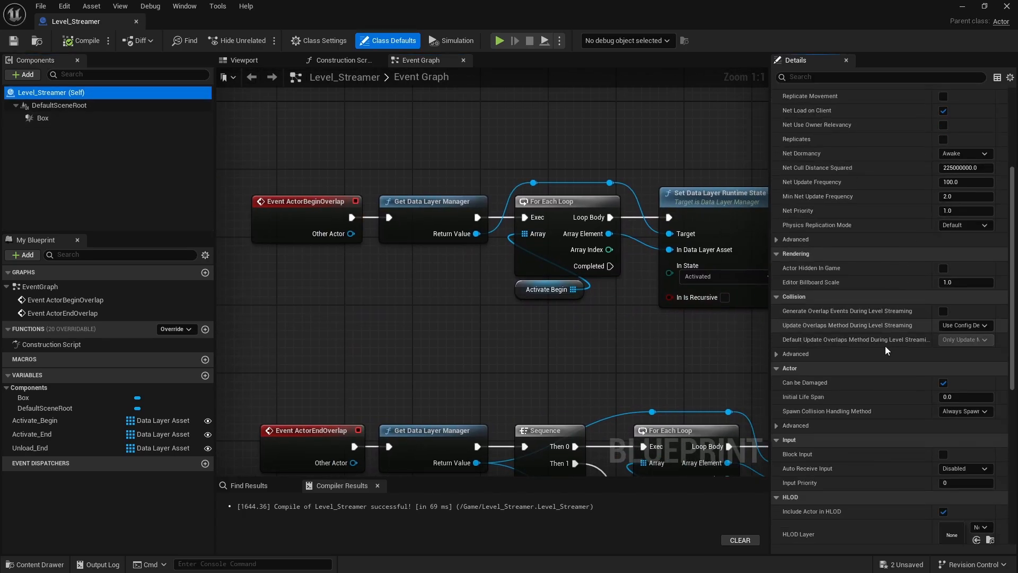
scroll(520, 336, "down", 2)
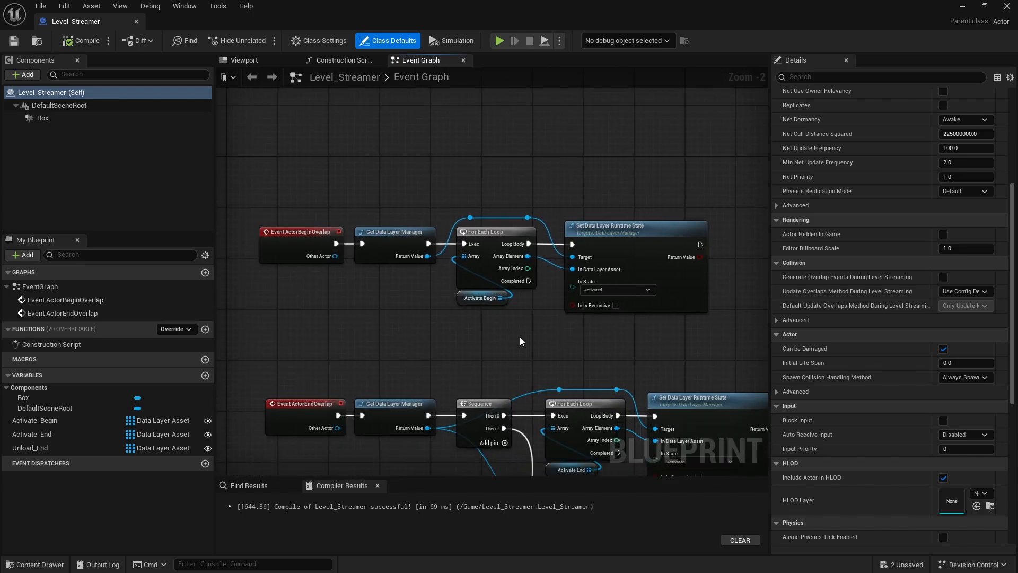
right_click_drag(519, 336, 543, 336)
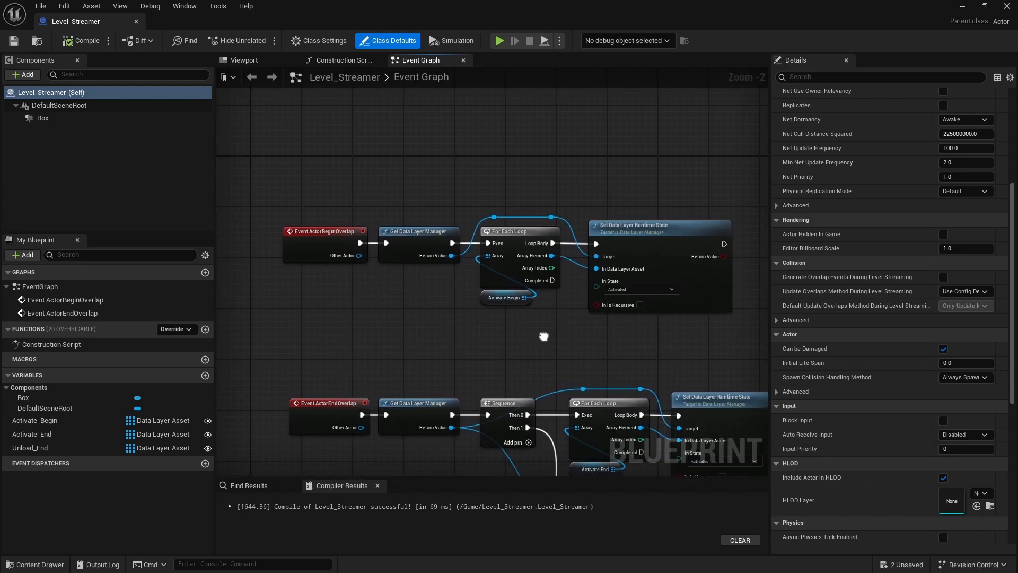
- Return to Test_Map with the Blueprint editor moved aside and view the Example1 and Example2 entries in the data layer list
left_click_drag(455, 4, 465, 421)
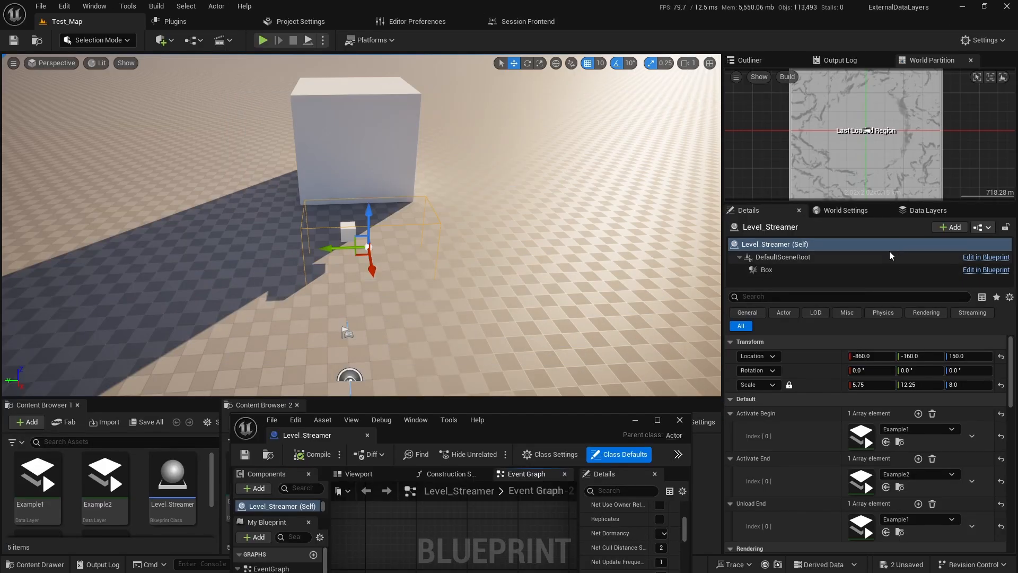
left_click(918, 214)
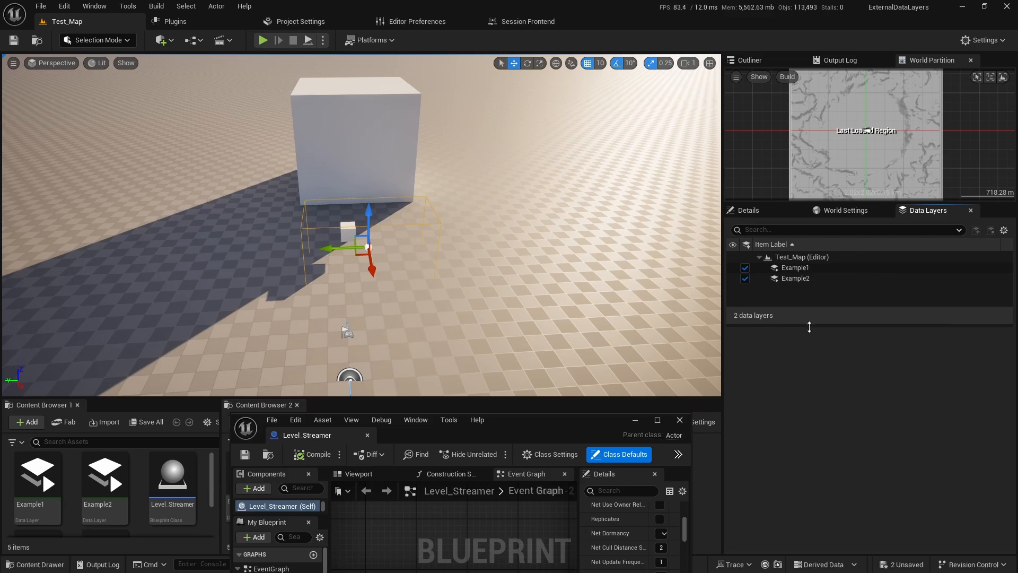
left_click_drag(809, 325, 819, 407)
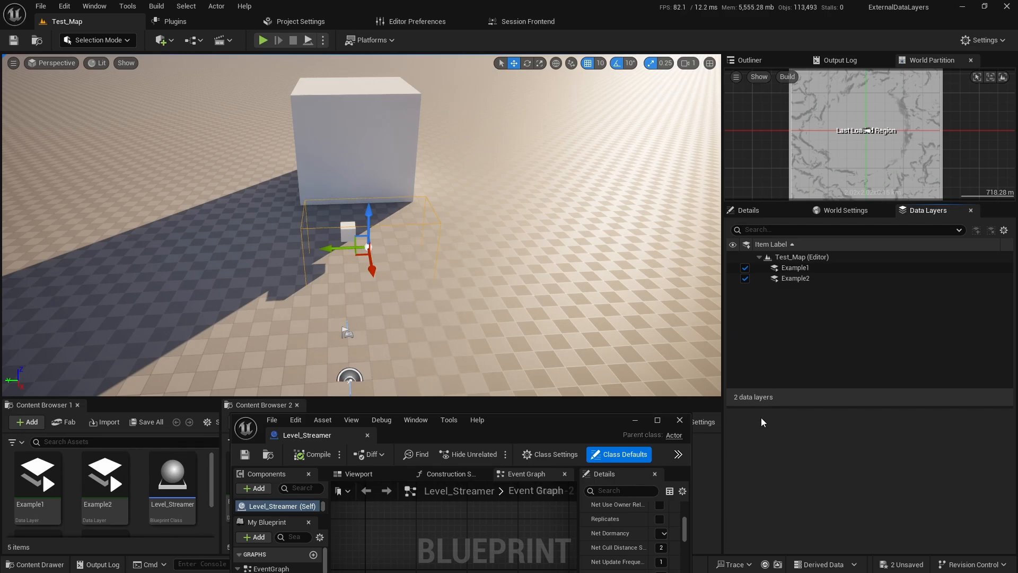
left_click_drag(768, 407, 763, 343)
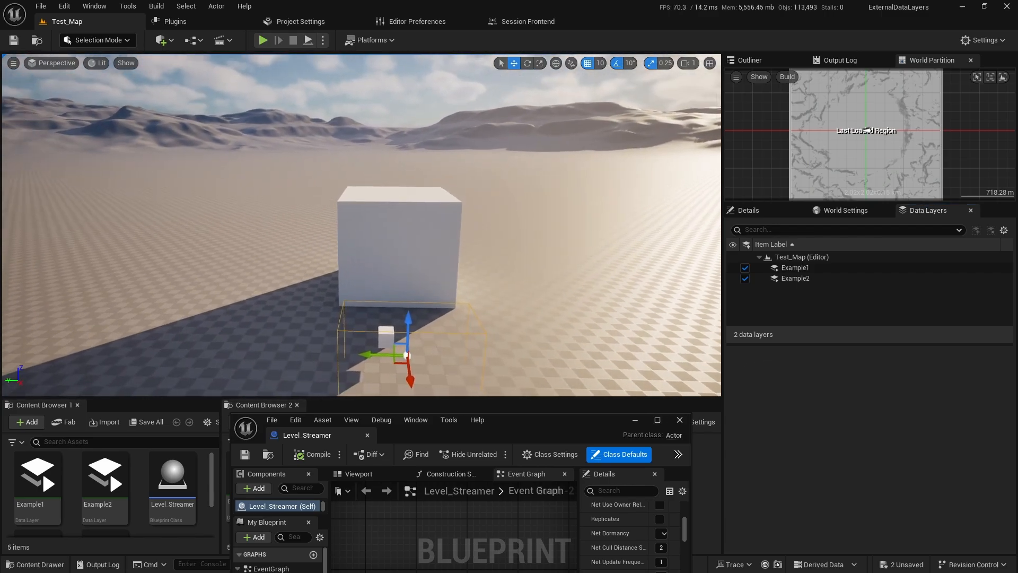
left_click_drag(557, 416, 584, 417)
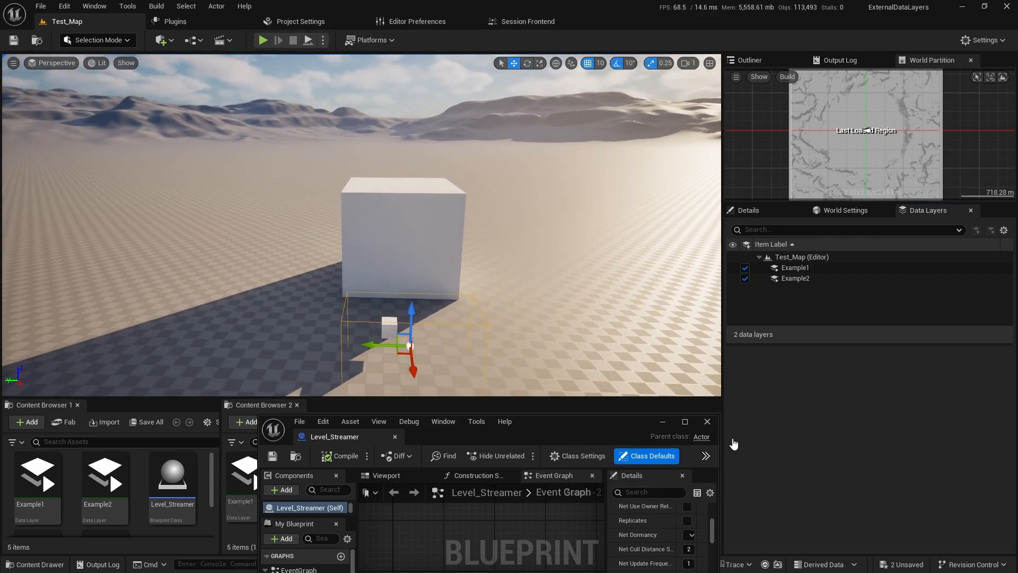